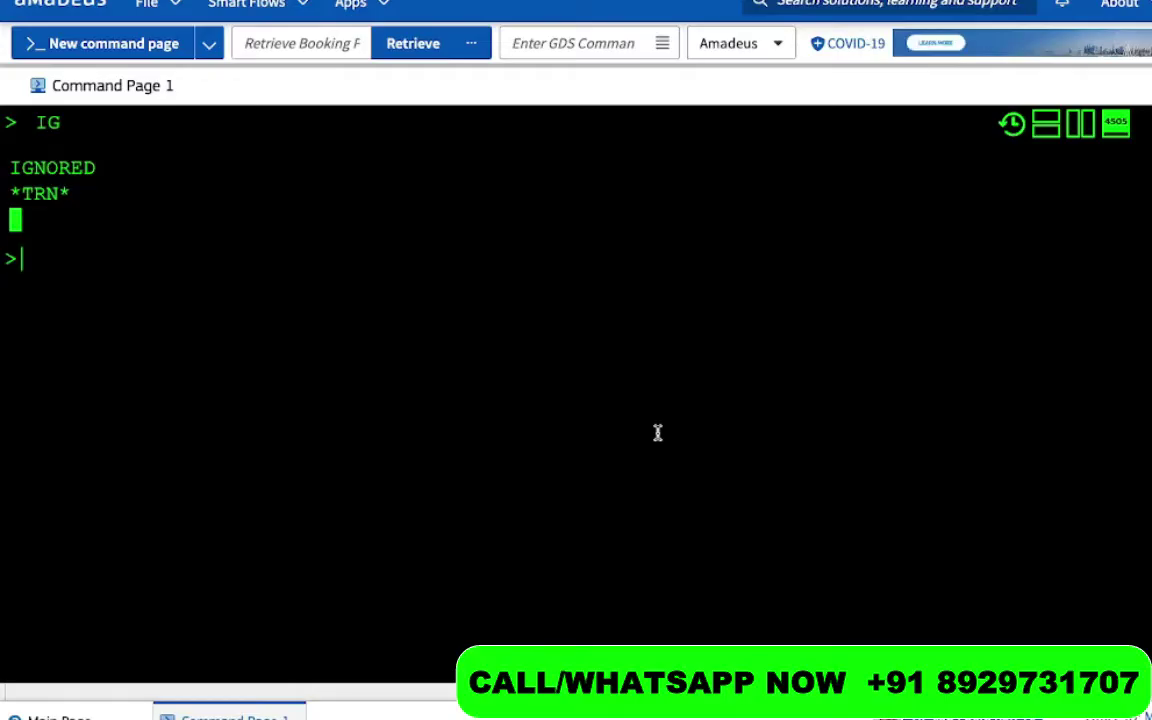
Request BA availability Delhi–London for 12 July with AN12JULDELLON/ABA, listing BA 142 and BA 256.
text(AN)
key(BackSpace)
key(BackSpace)
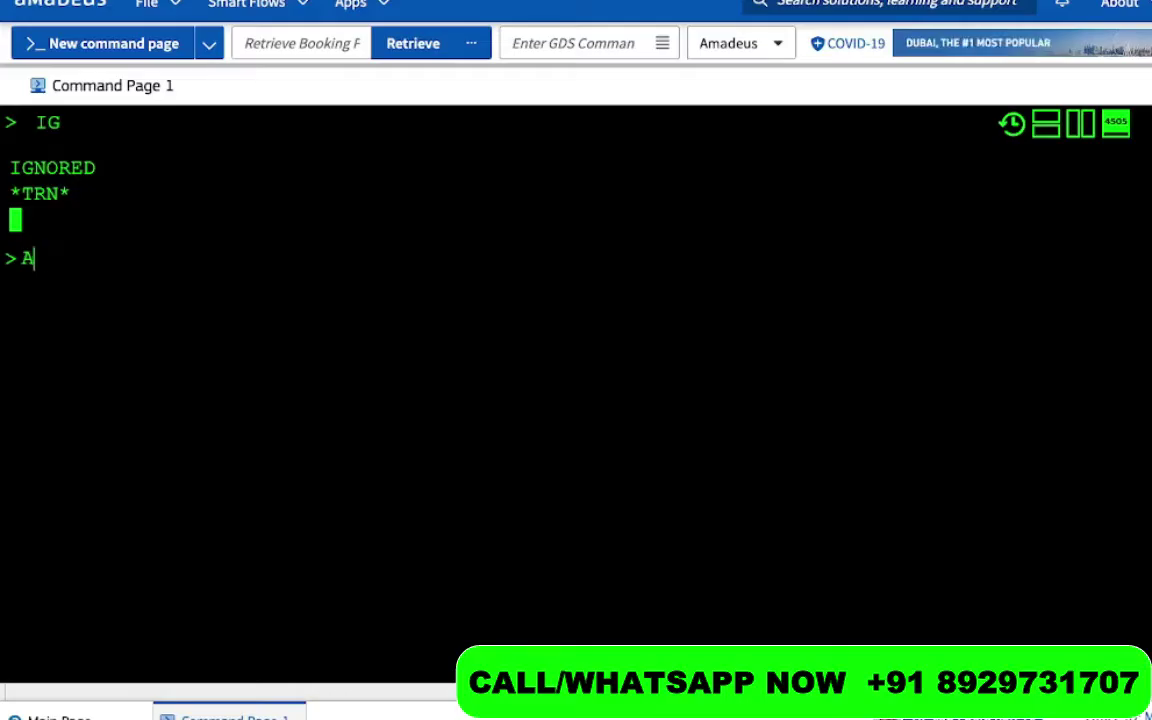
text(AN)
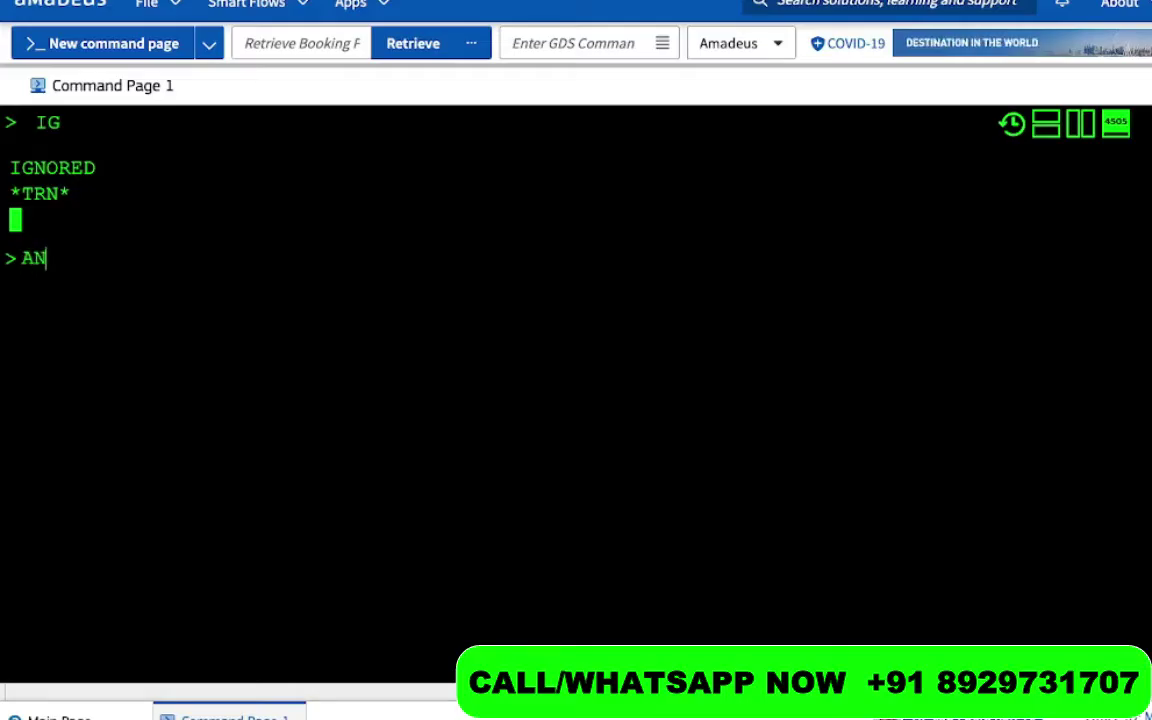
text(12JUL)
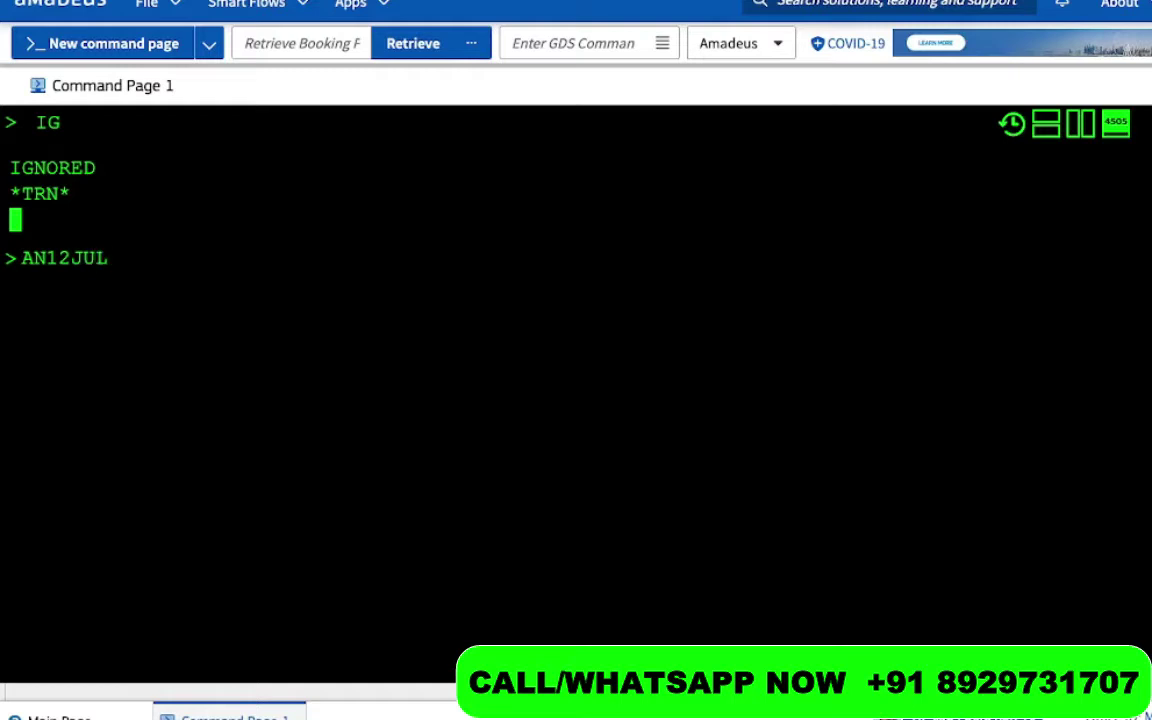
text(DELLO)
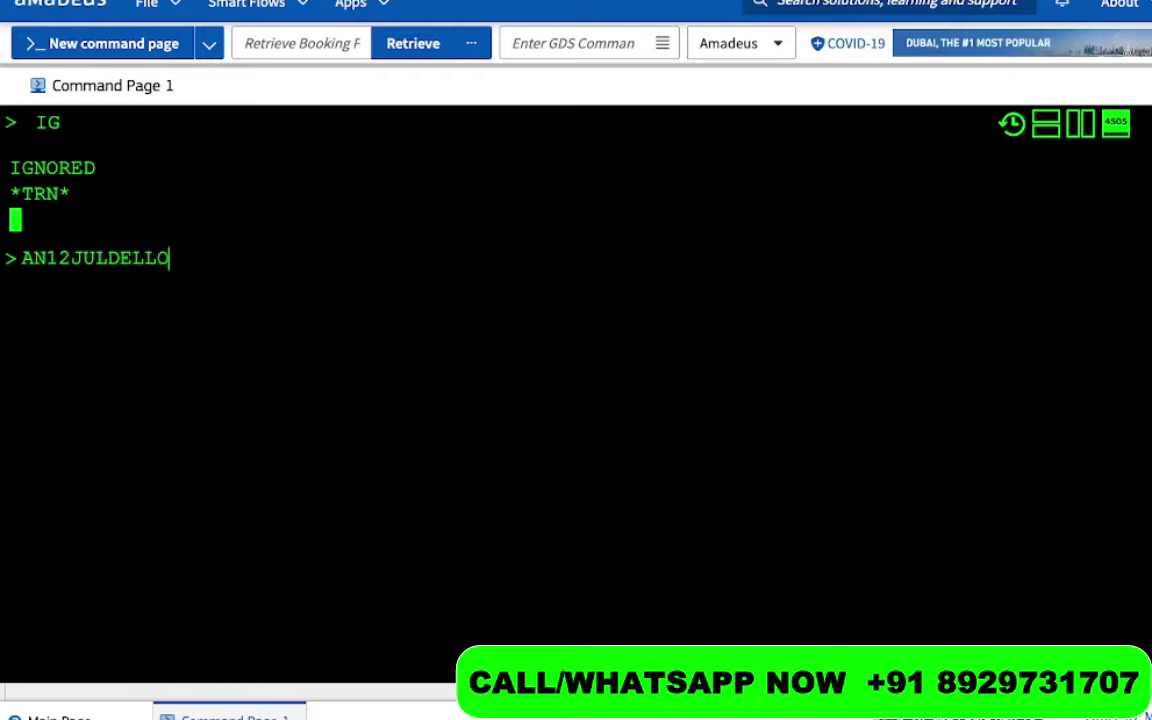
text(N/ABA)
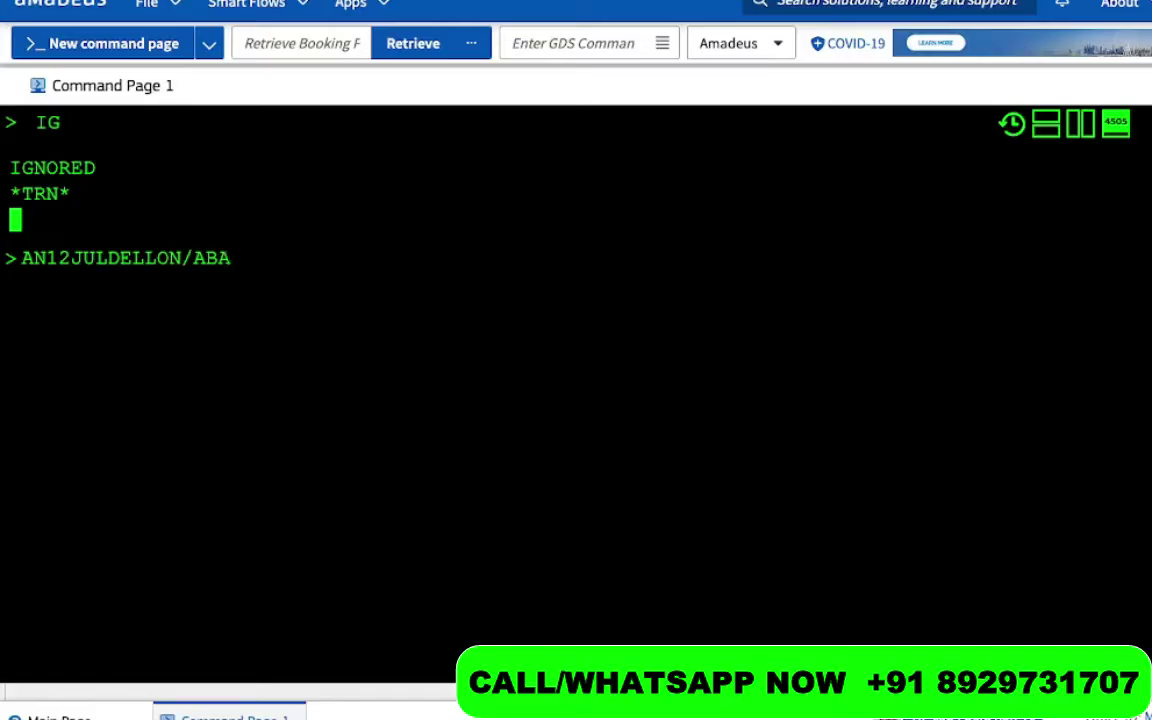
key(Return)
text(SS1Y1)
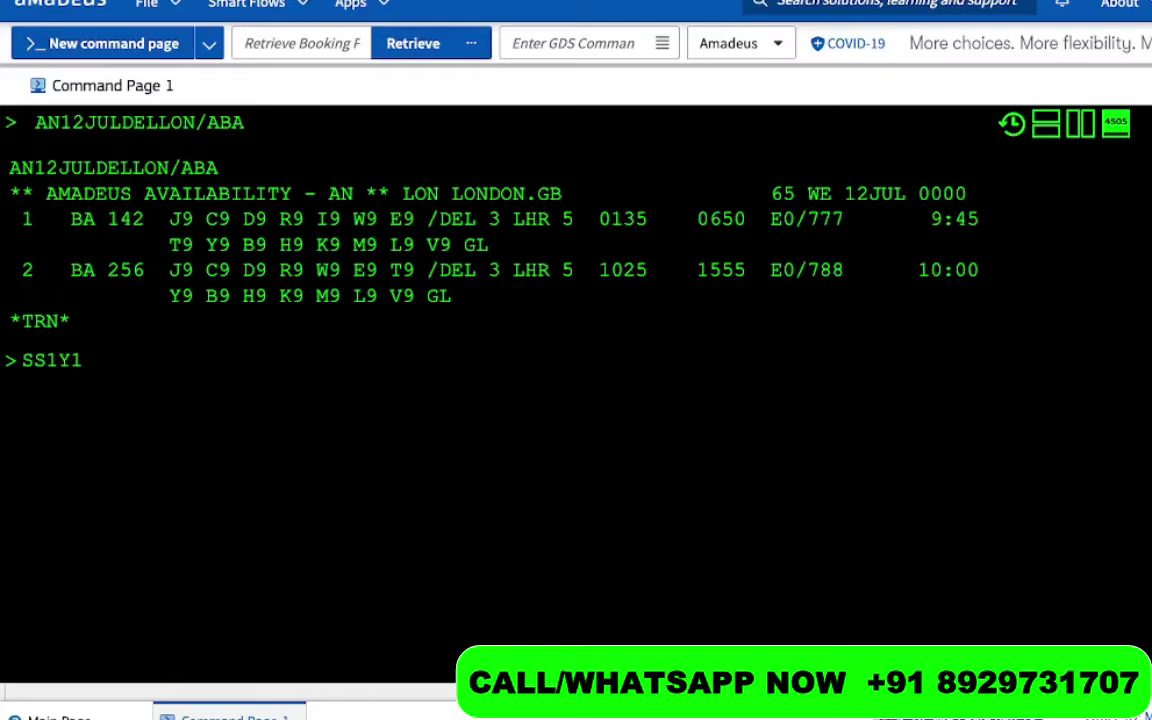
Sell one Y seat on BA 142 for 12 July and one on the 15 July BA return.
key(Return)
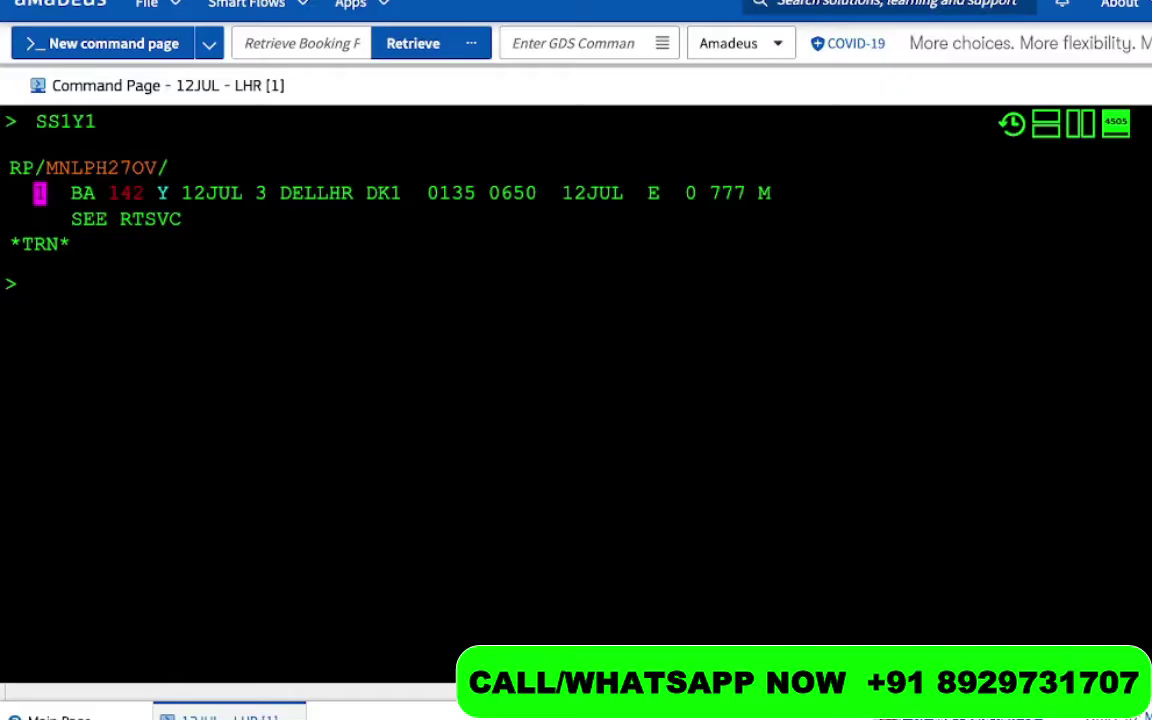
text(ACR)
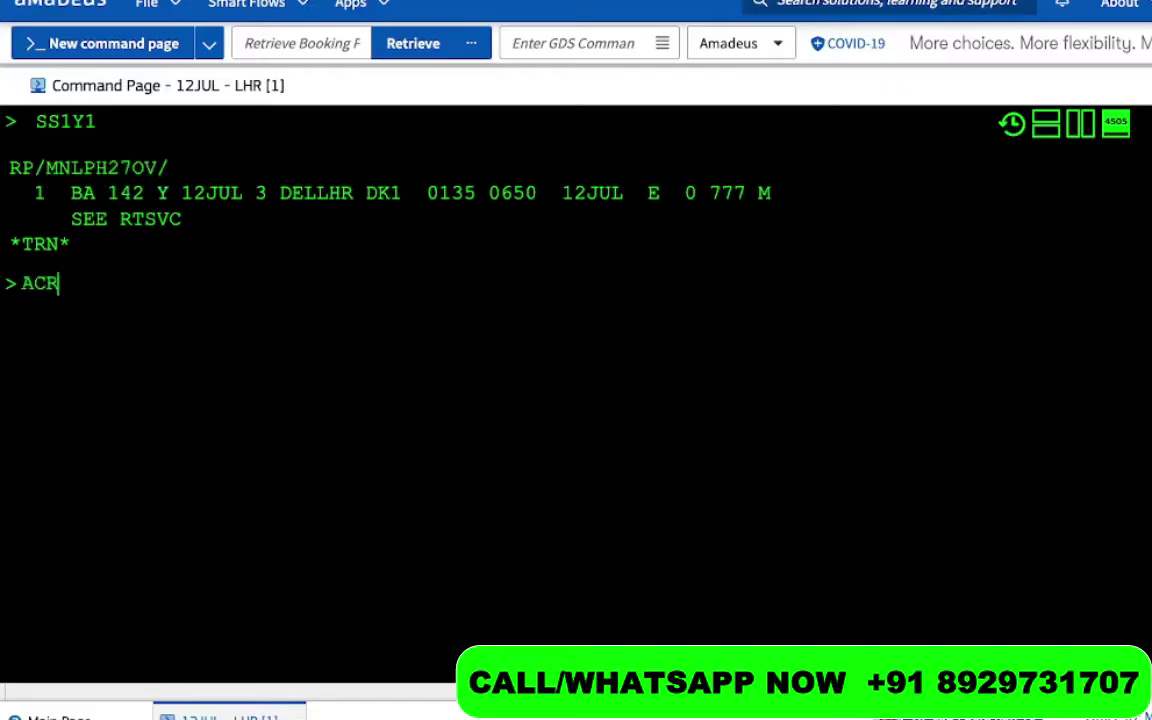
text(15JUL)
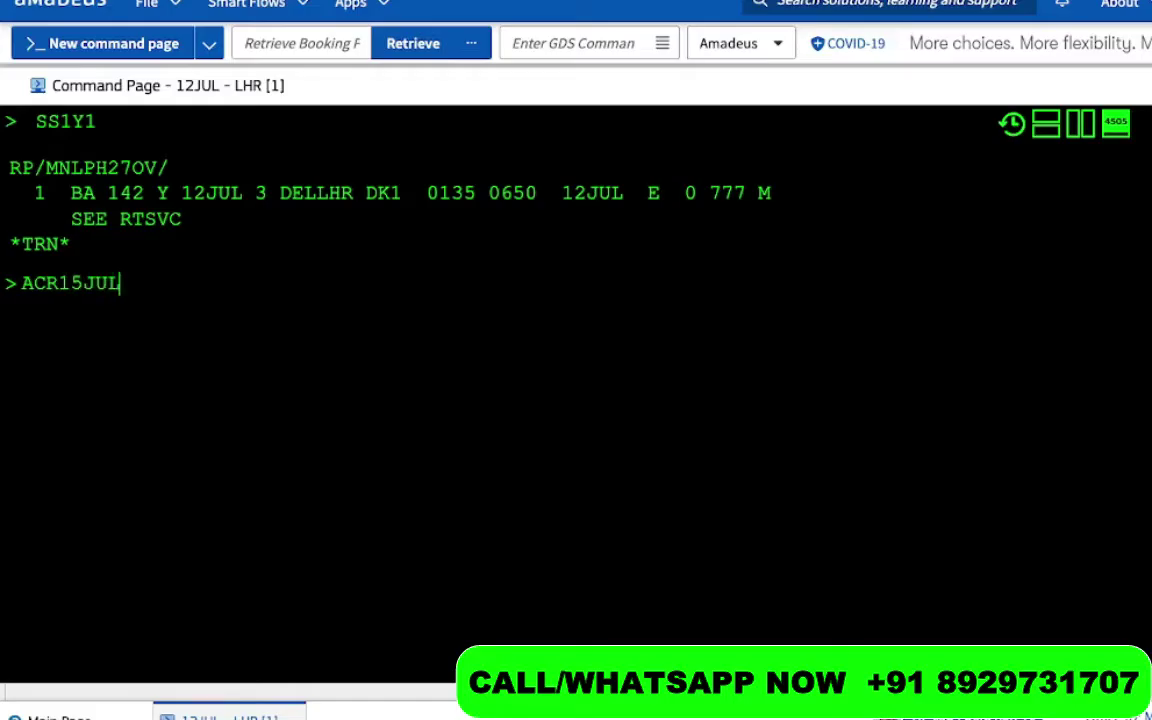
text(/ABA)
key(Return)
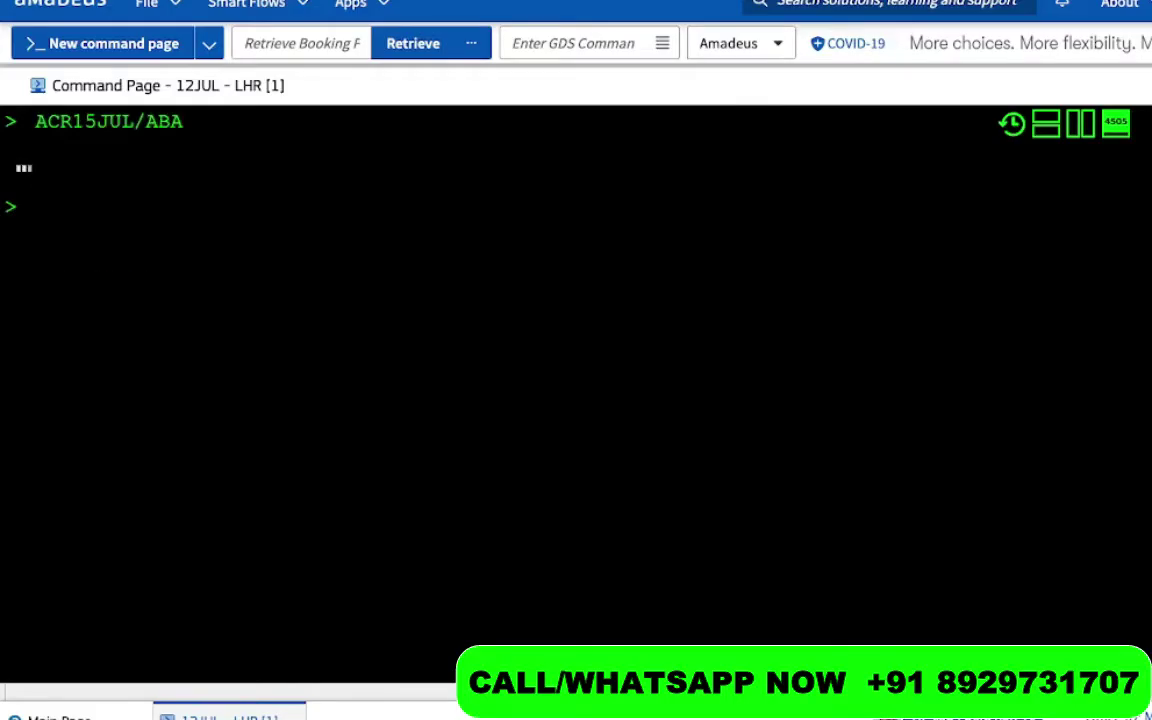
text(SS1Y1)
key(Return)
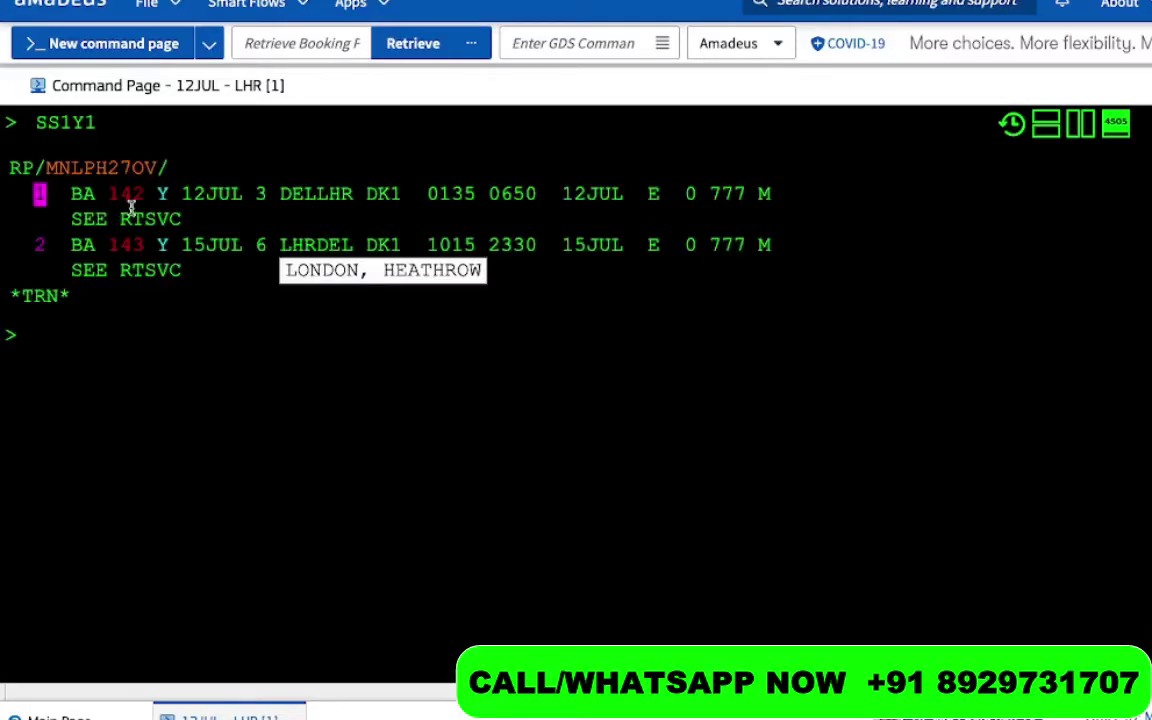
Review BA 142 flight details and the outbound 0135–0650 and return 1015–2330 times.
click(112, 193)
click(238, 195)
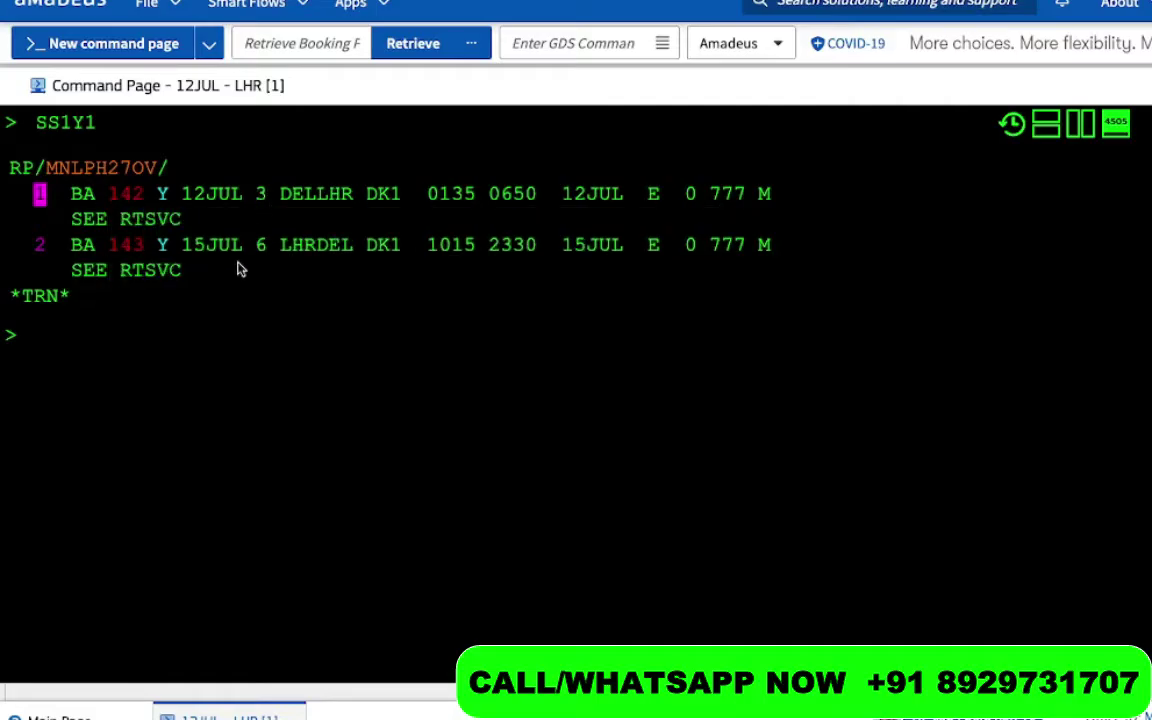
mouse_move(357, 184)
drag(427, 199, 553, 198)
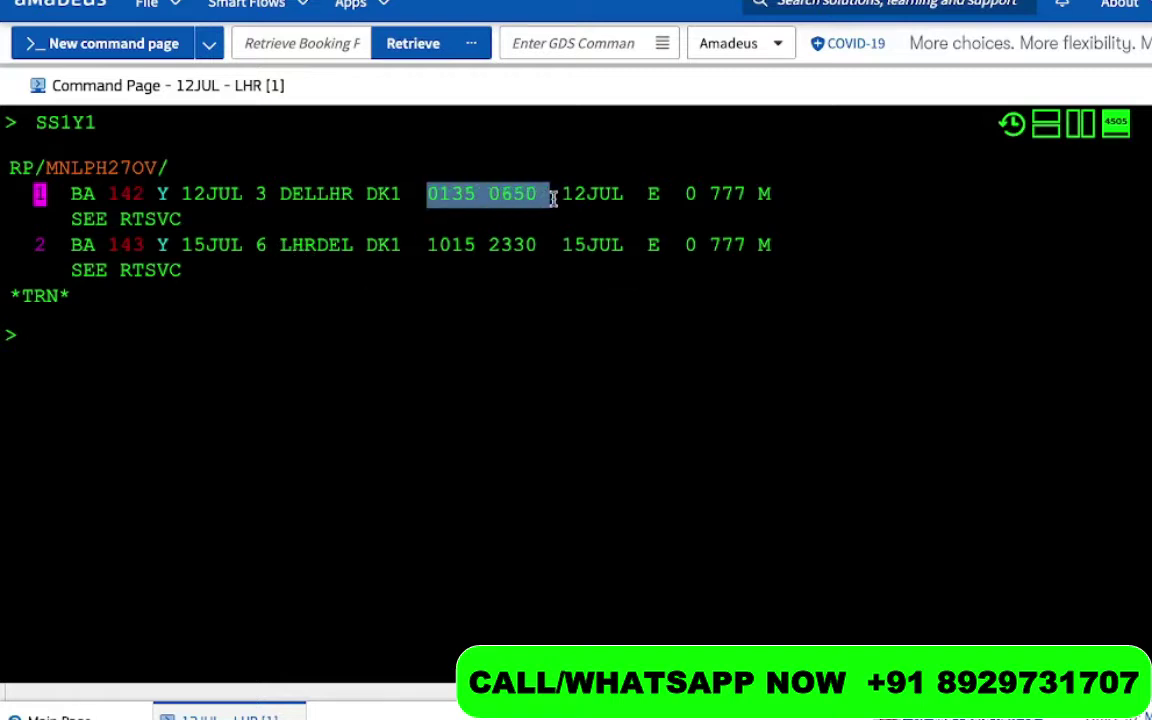
drag(427, 247, 535, 252)
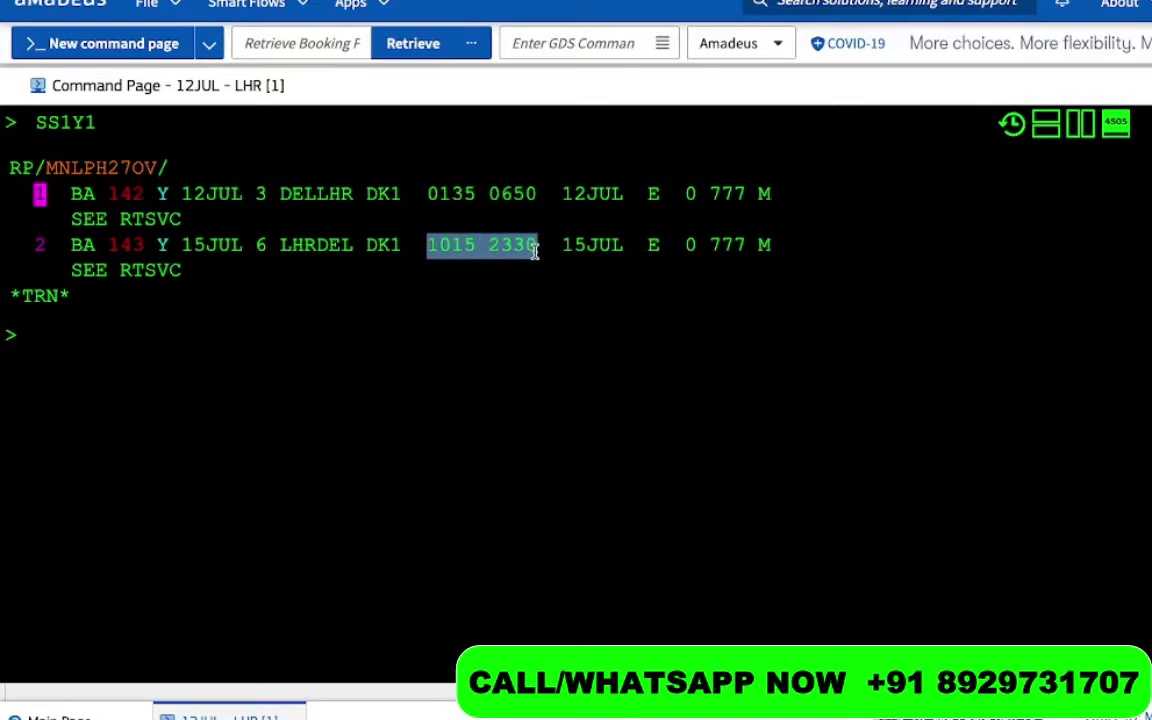
List fare options with FXX, showing Y22 at 253596 PHP.
click(316, 332)
text(FXX)
key(Return)
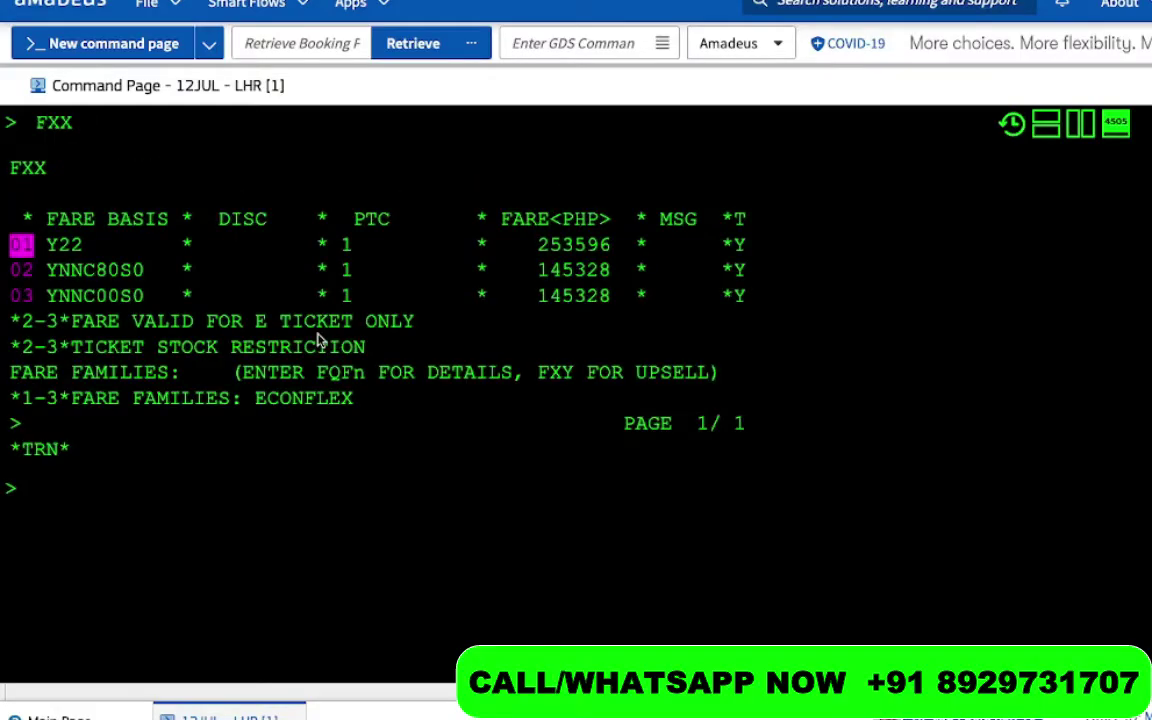
Rebook at the lowest fare with FXR: 105924 PHP, V class outbound, B class return.
text(FXR)
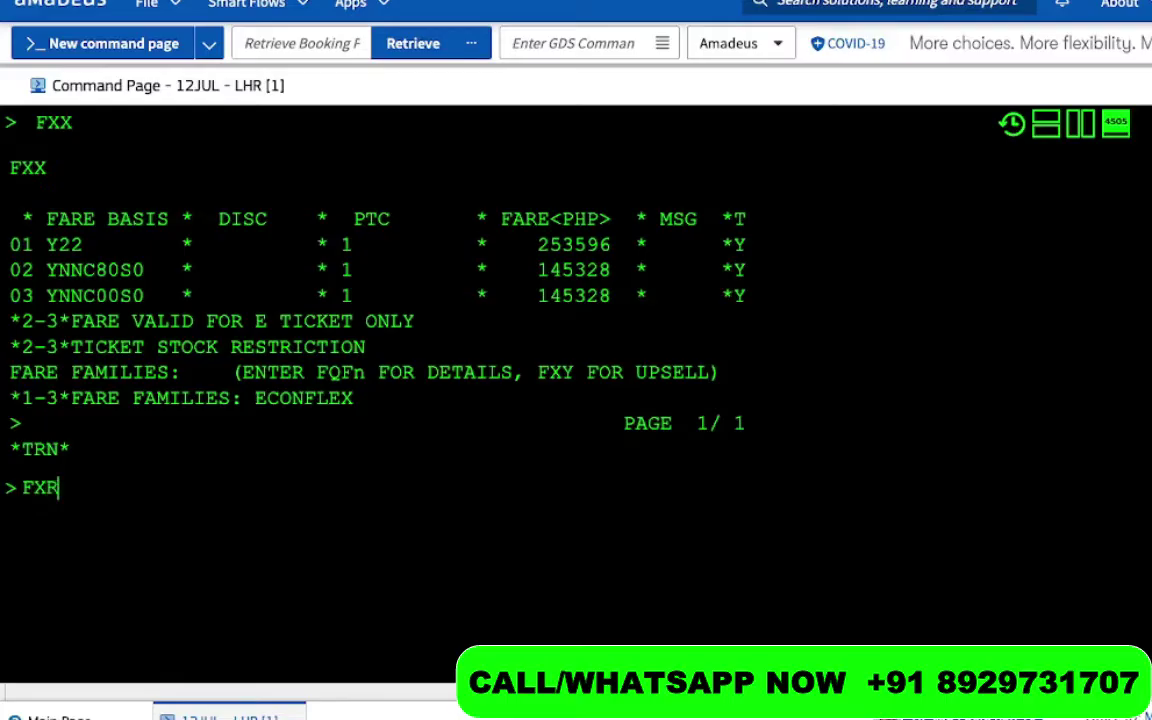
key(Return)
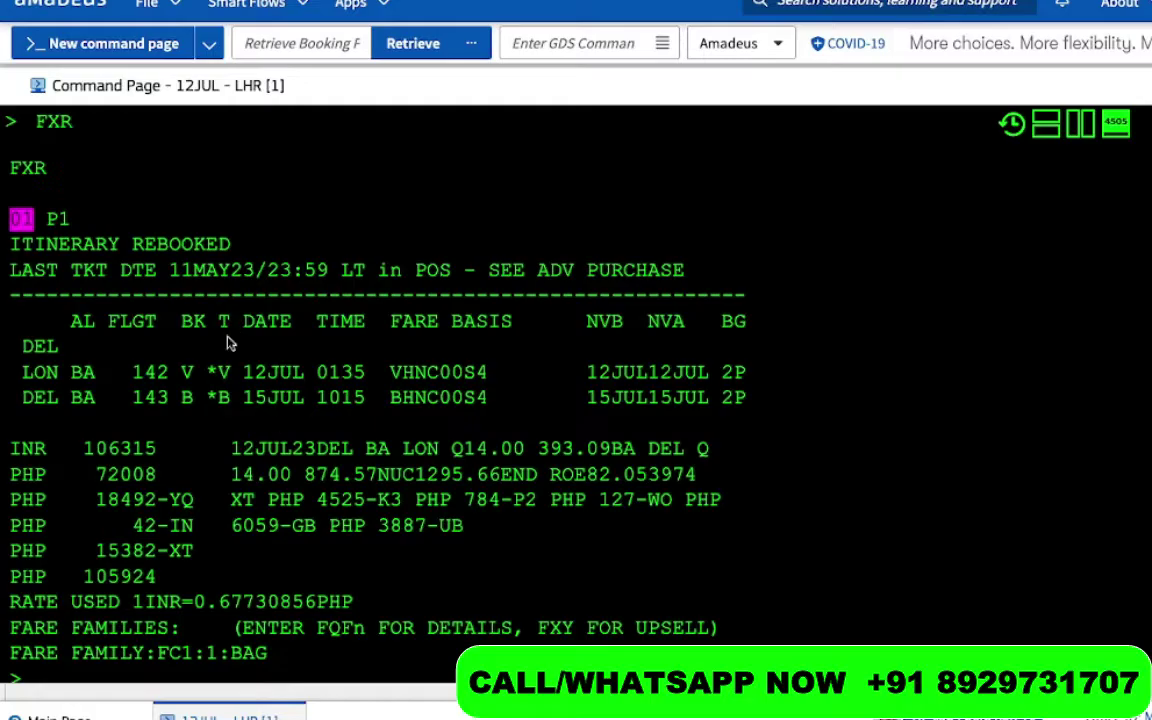
double_click(186, 373)
click(195, 399)
drag(195, 399, 178, 400)
key(Return)
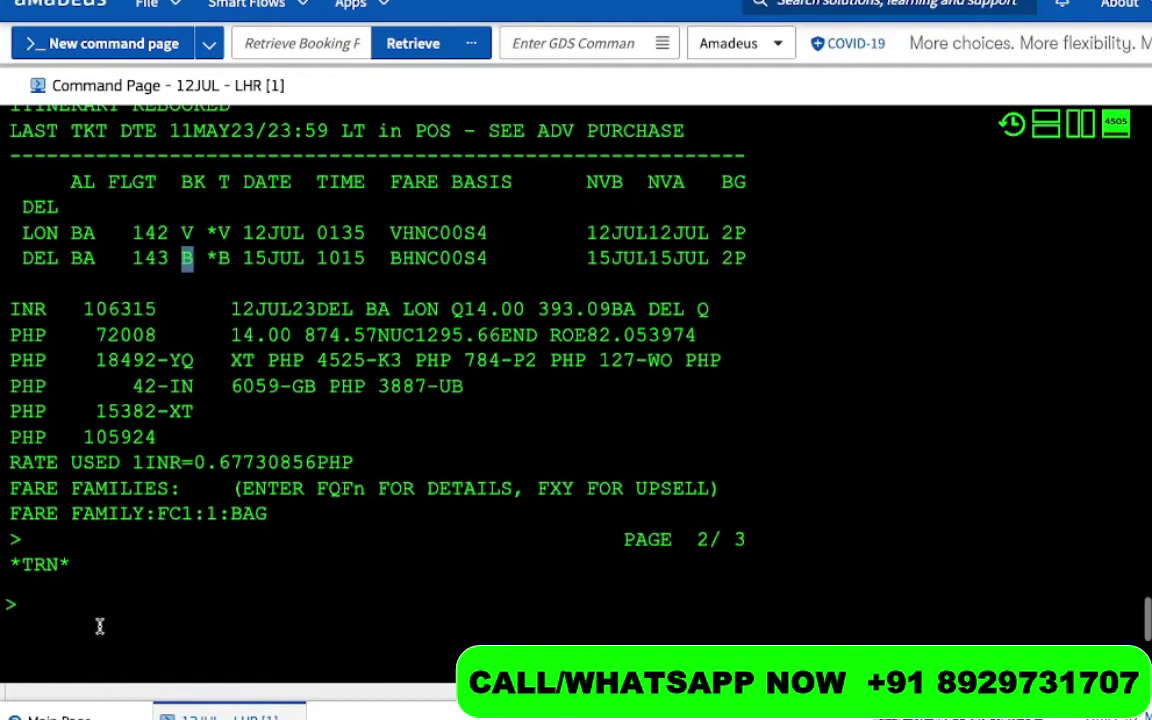
Redisplay the booking record with RT.
click(98, 626)
text(RT)
key(Return)
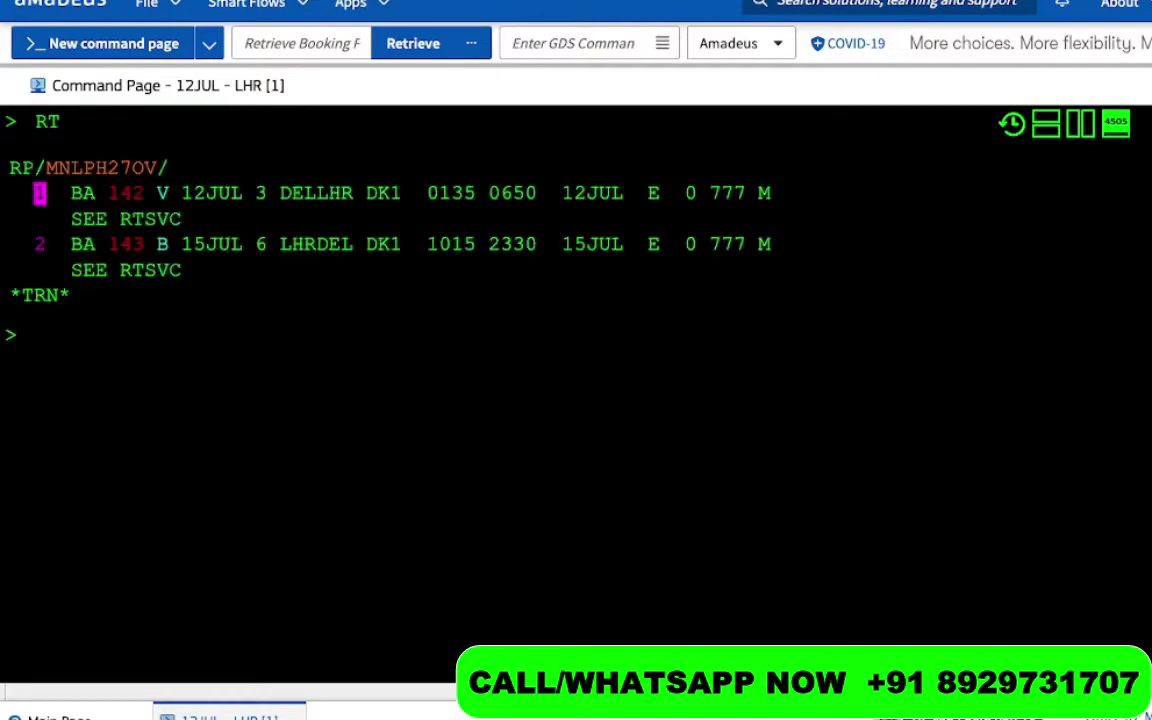
Add the passenger name, a TKTL time limit, the contact phone number and received-from G.
text(NM1)
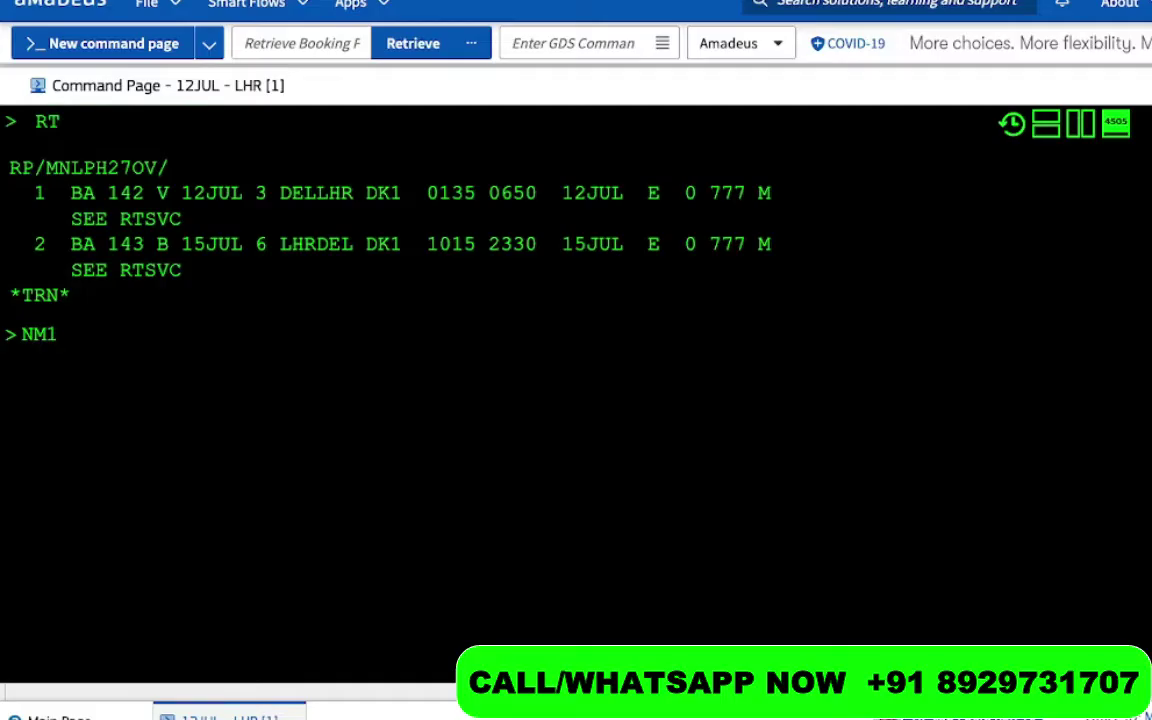
text(JANE/PAT)
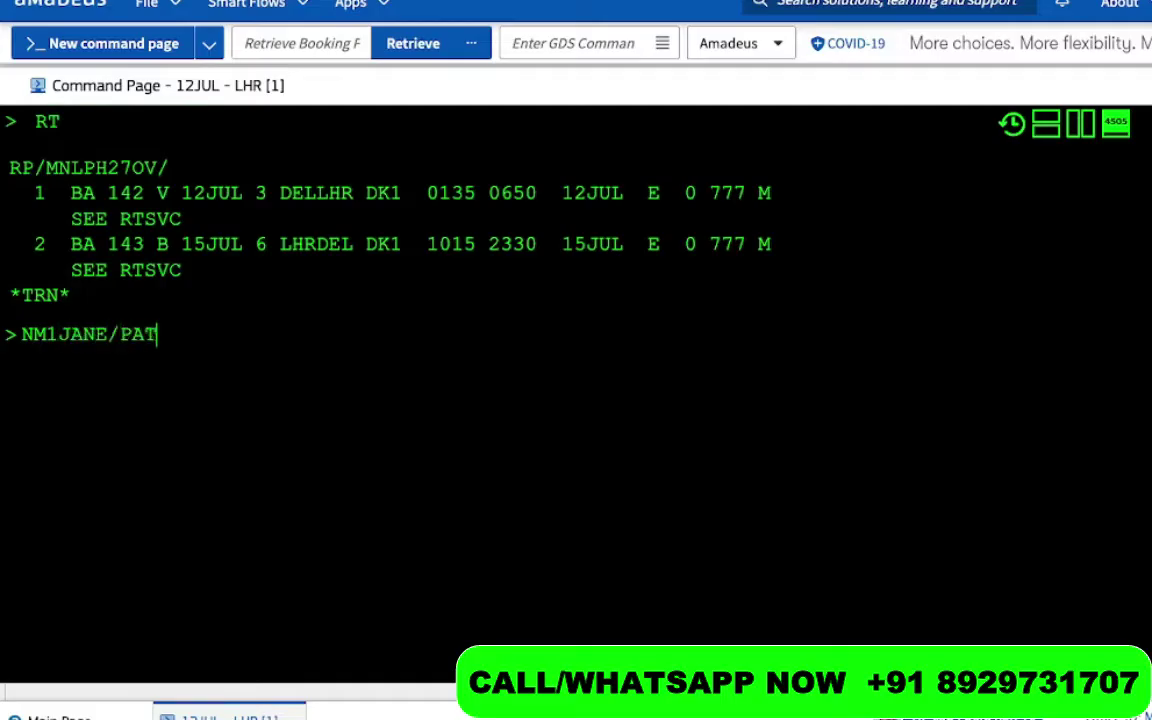
text(RICK MR)
key(Return)
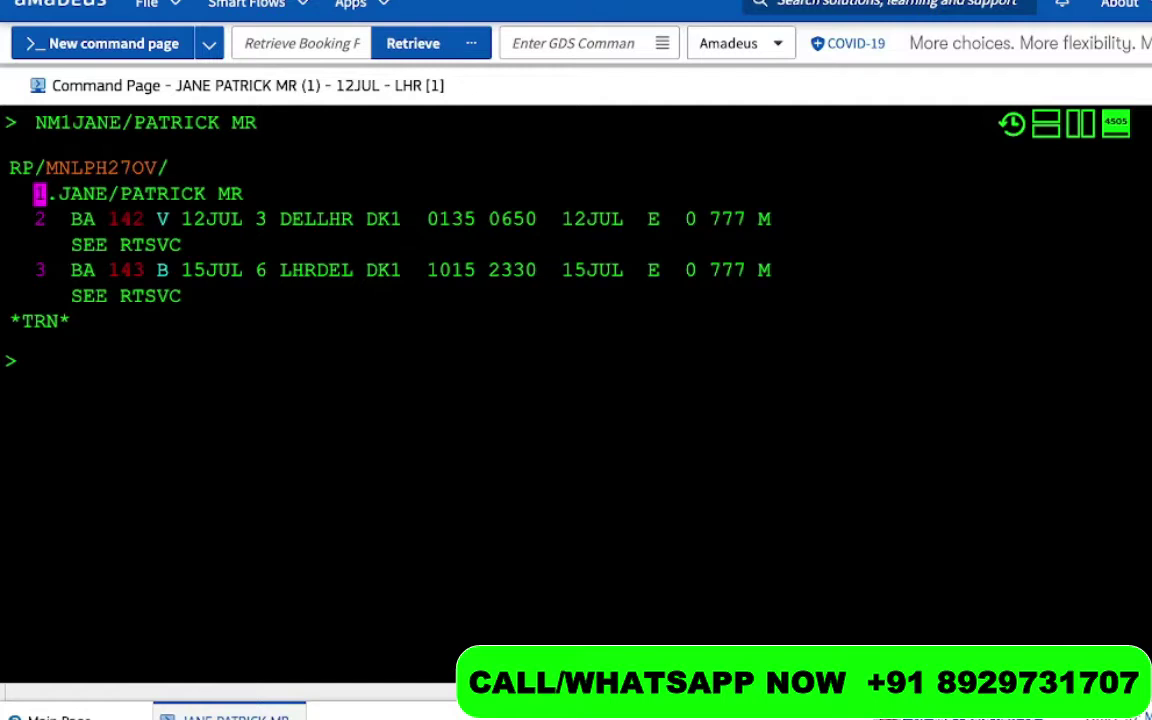
text(TKTL)
key(Return)
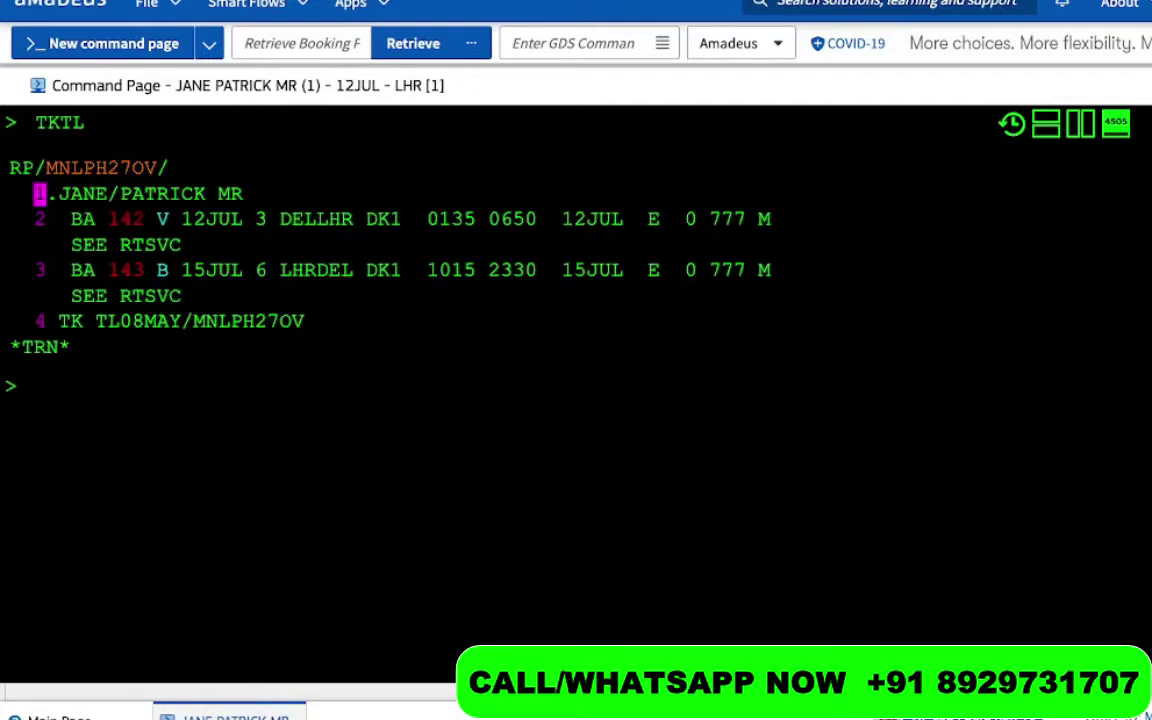
text(APM)
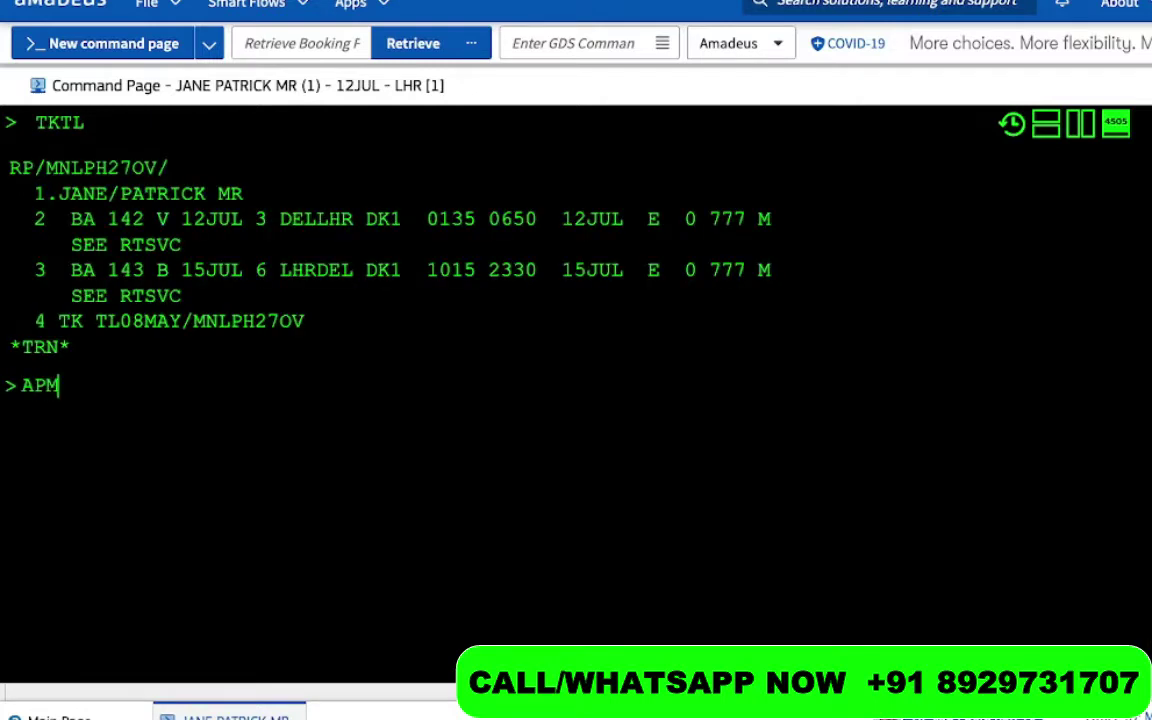
text(-134432432)
key(Return)
text(R)
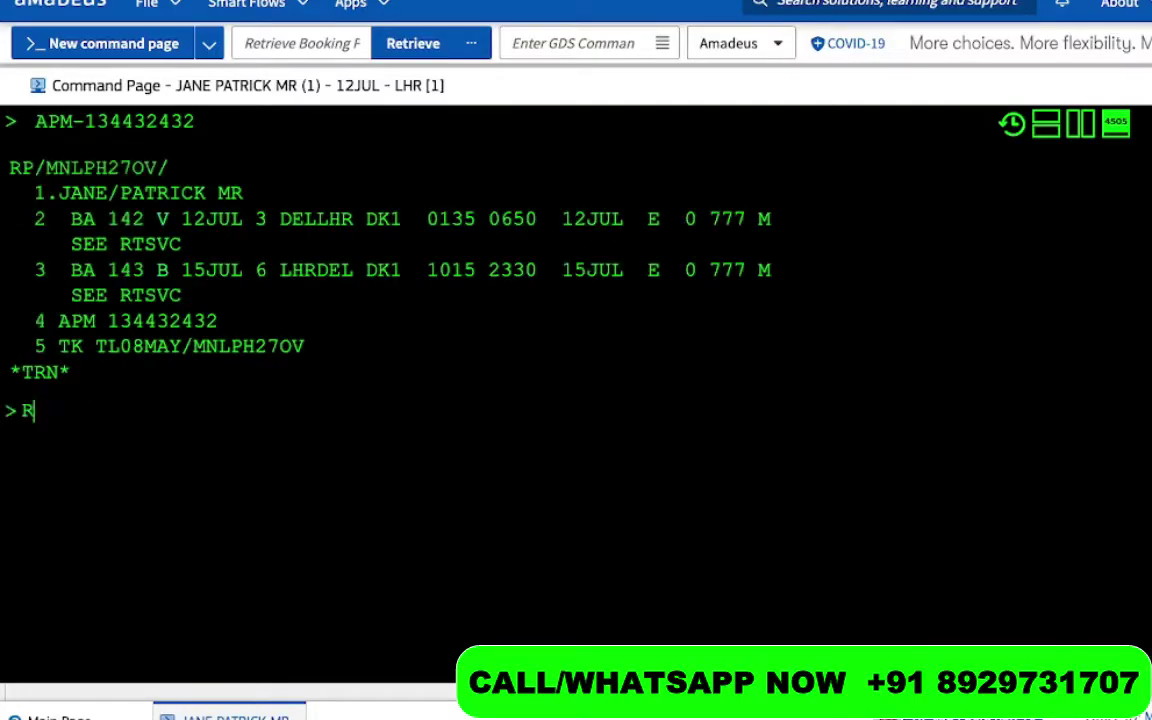
text(FG)
key(Return)
End and save the booking with ER, repeating it after the warning.
text(ER)
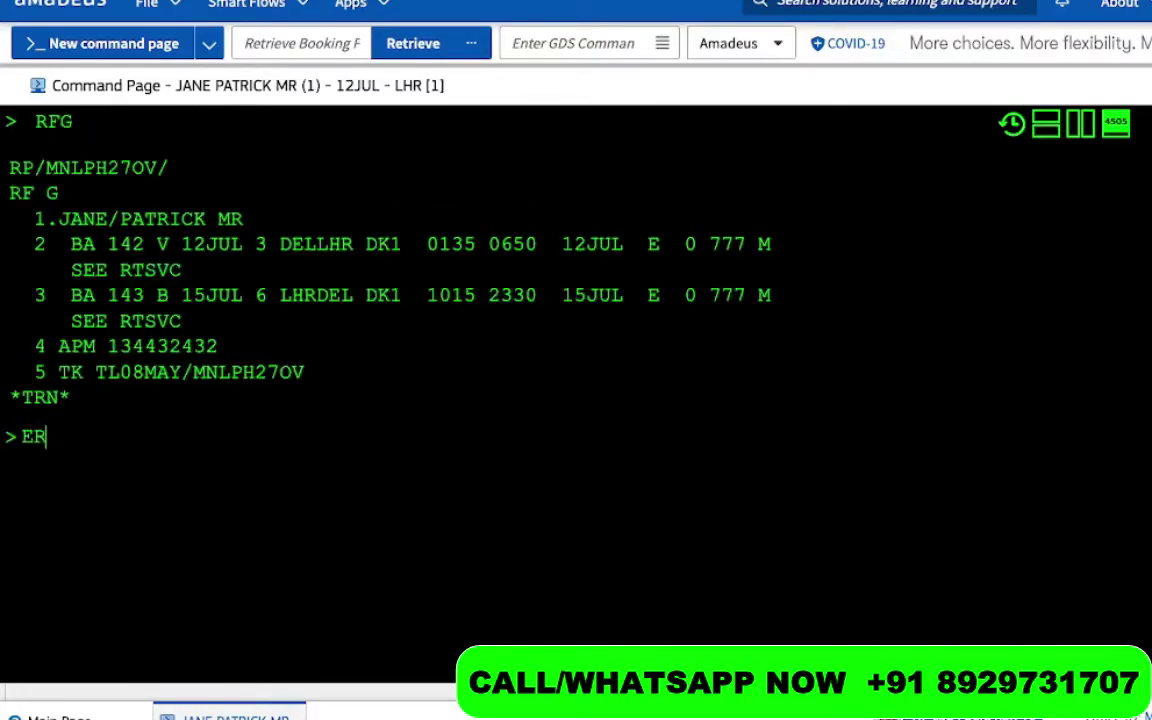
key(Return)
text(ER)
key(Return)
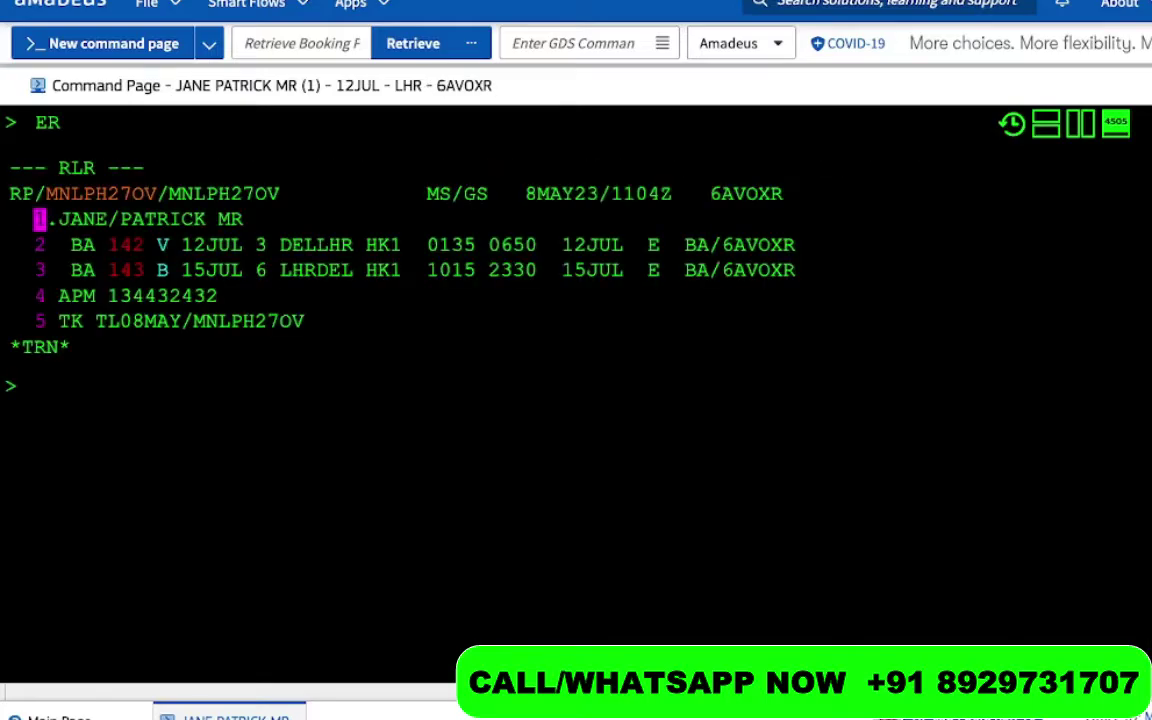
Price the saved booking with FXP and review the BAG and first fare families.
text(FXP)
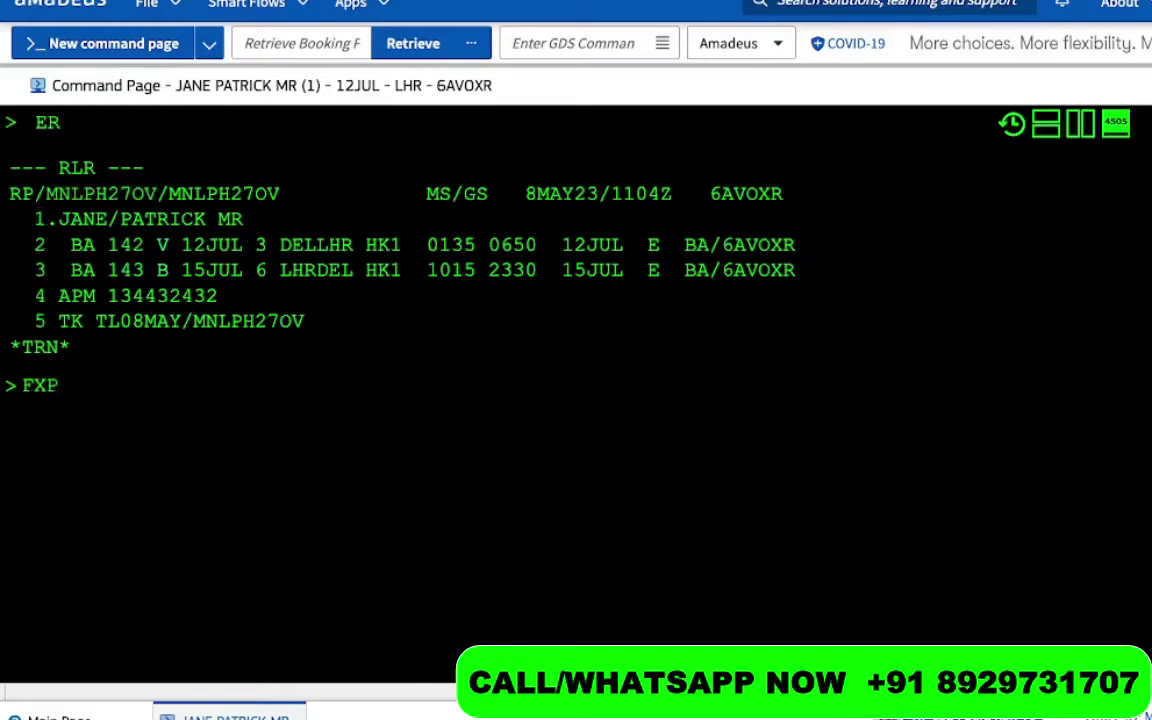
key(Return)
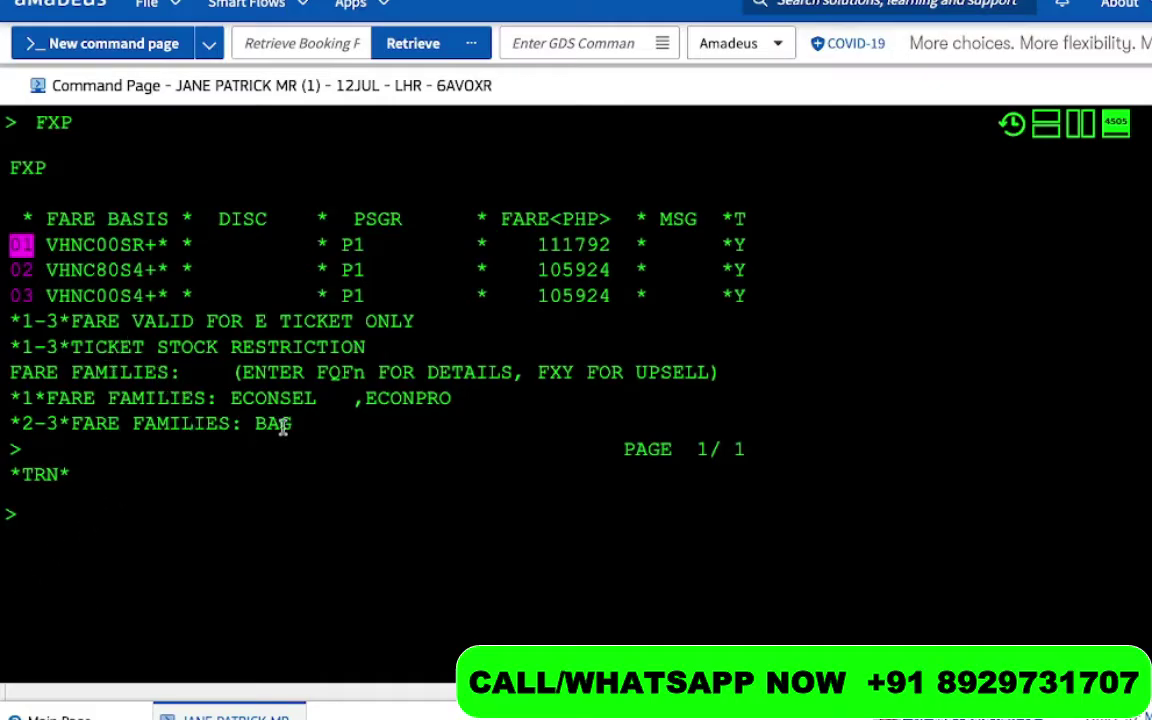
drag(296, 428, 243, 425)
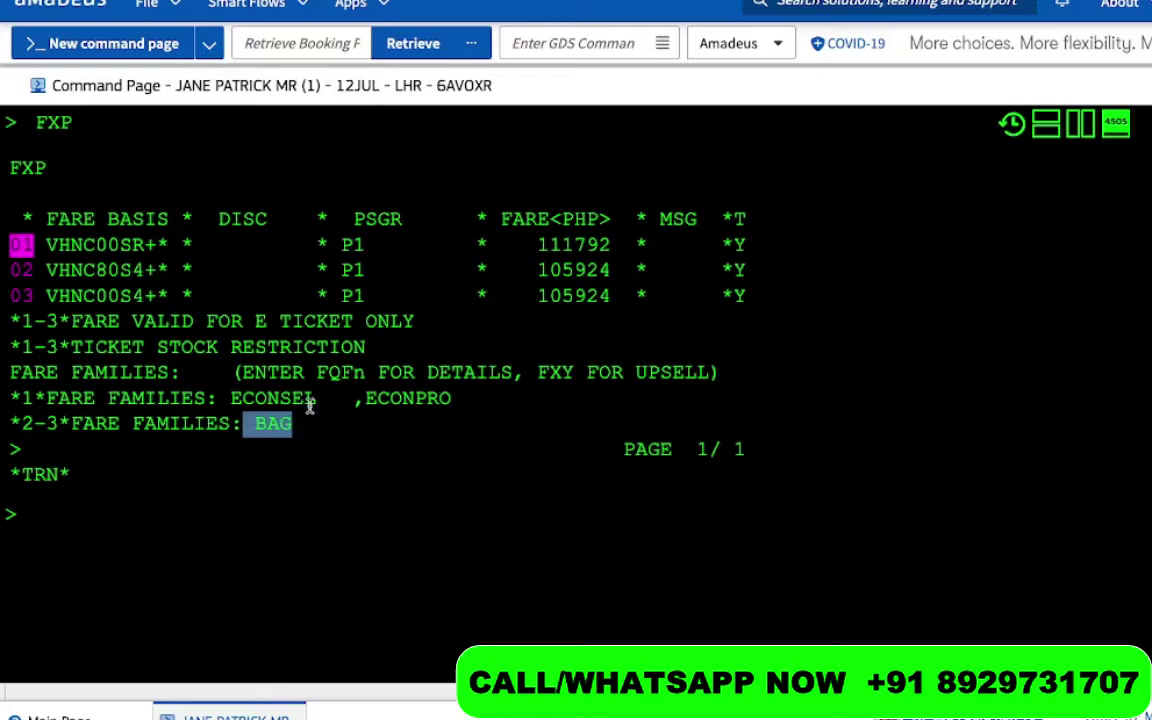
drag(304, 399, 226, 401)
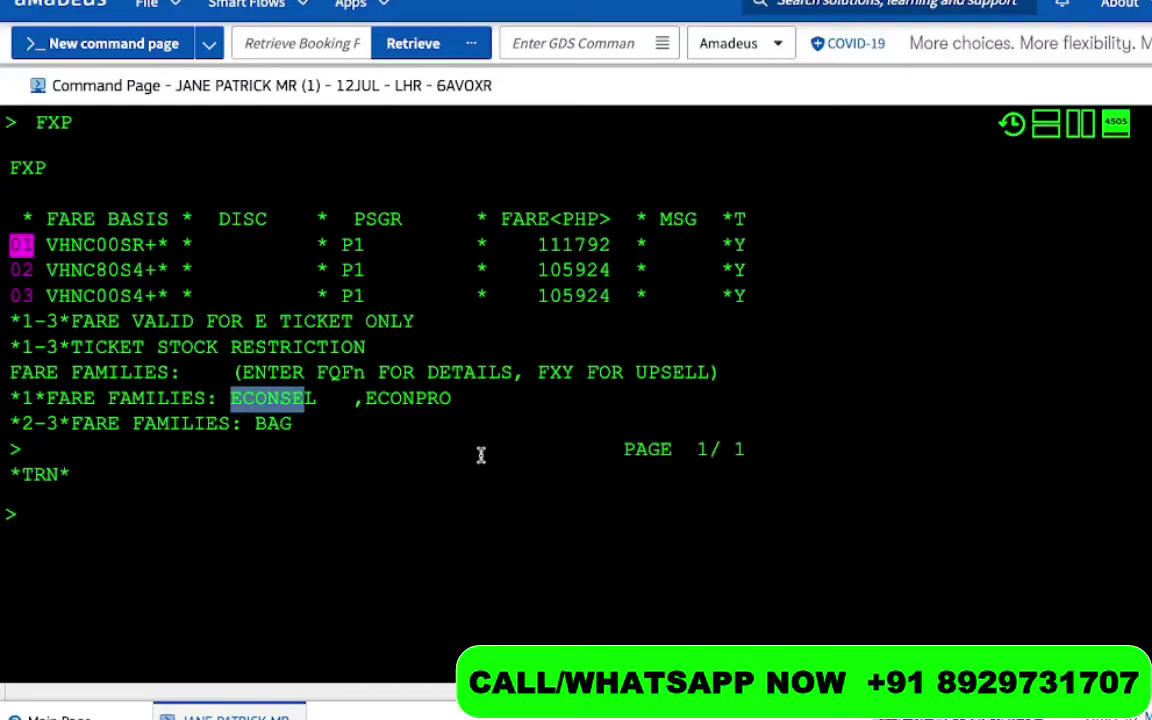
click(260, 558)
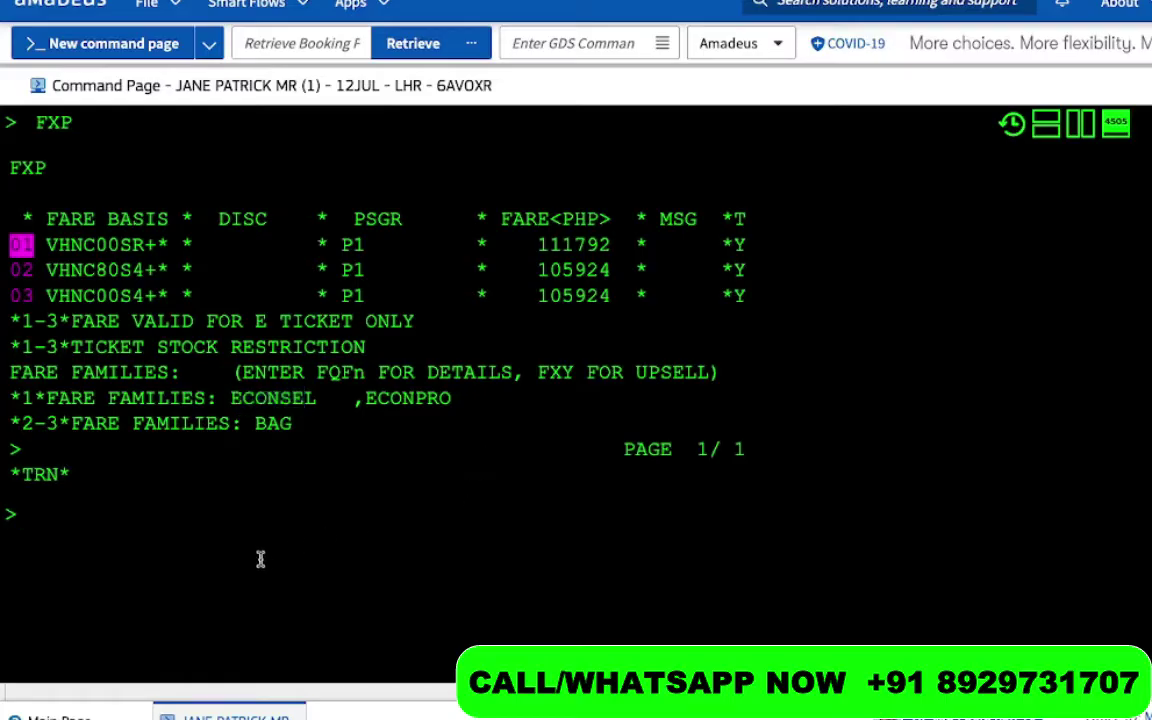
Store fare option 3 at 105924 PHP with FXT3 after checking BAG and ECONSEL families.
text(FXT)
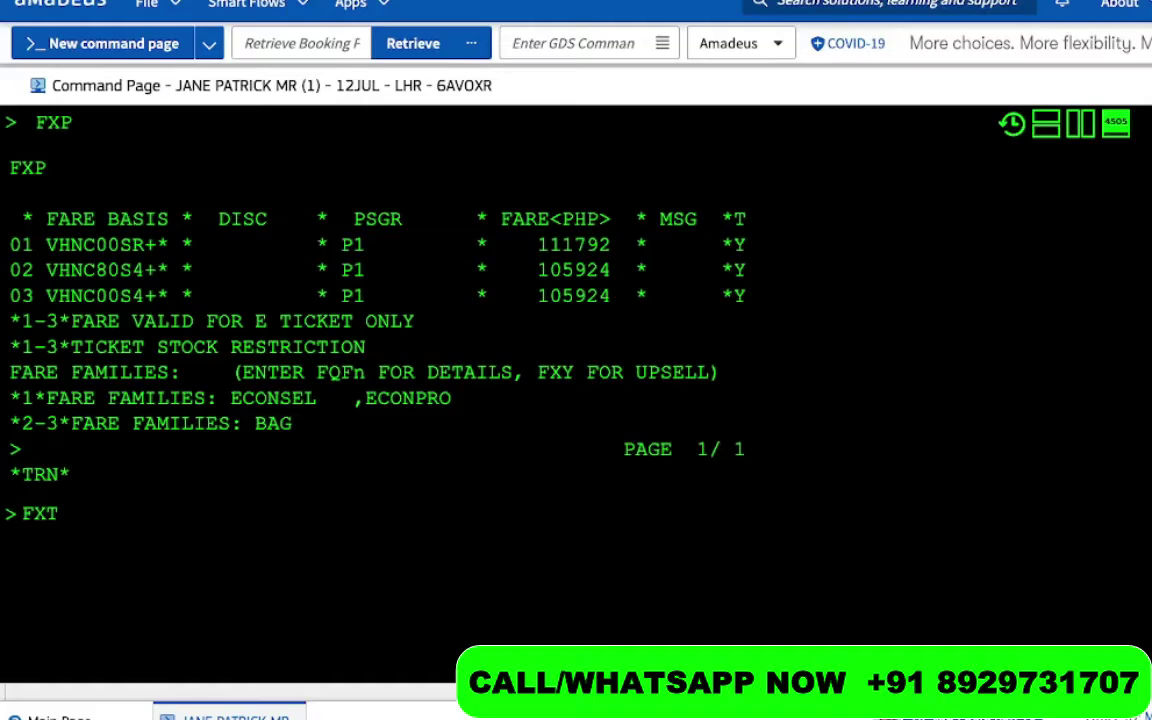
text(3)
drag(609, 297, 537, 300)
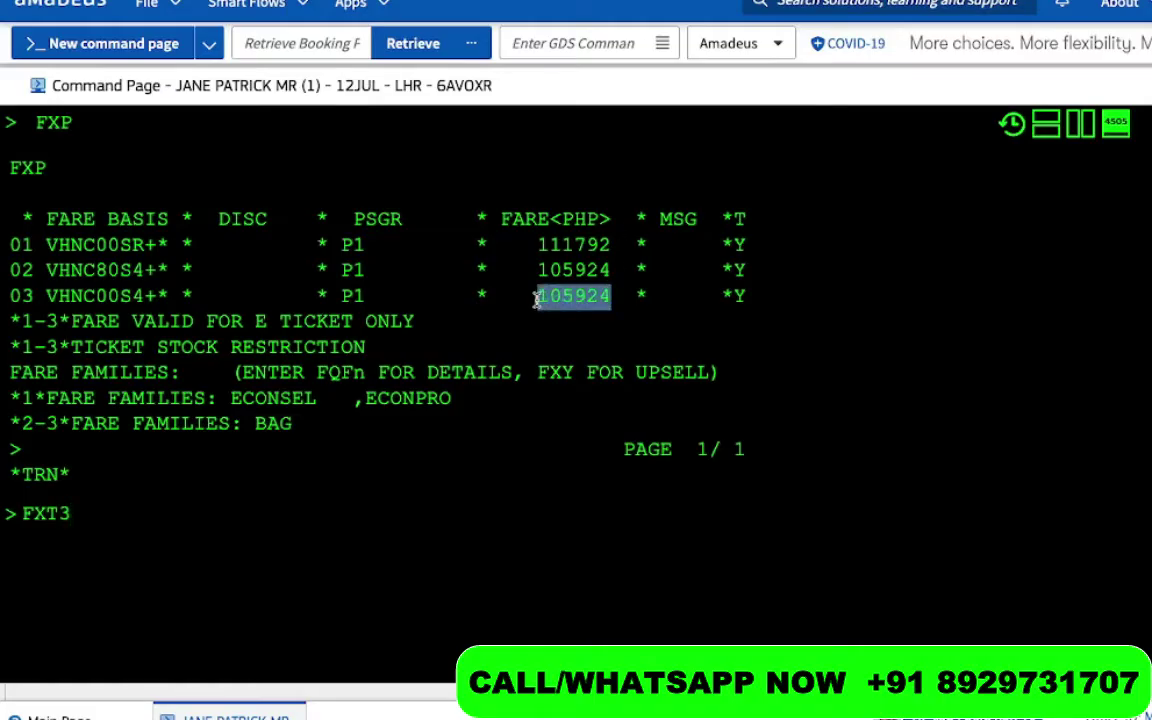
click(62, 427)
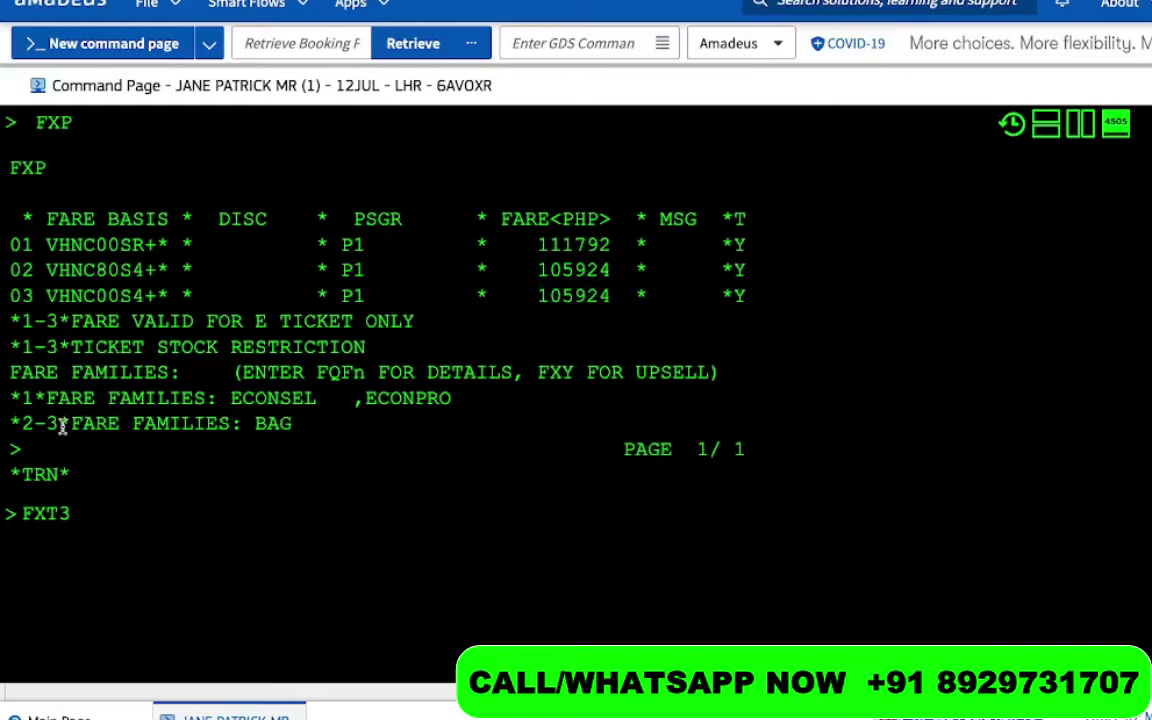
drag(62, 427, 16, 427)
drag(290, 427, 226, 424)
click(116, 539)
drag(95, 398, 17, 398)
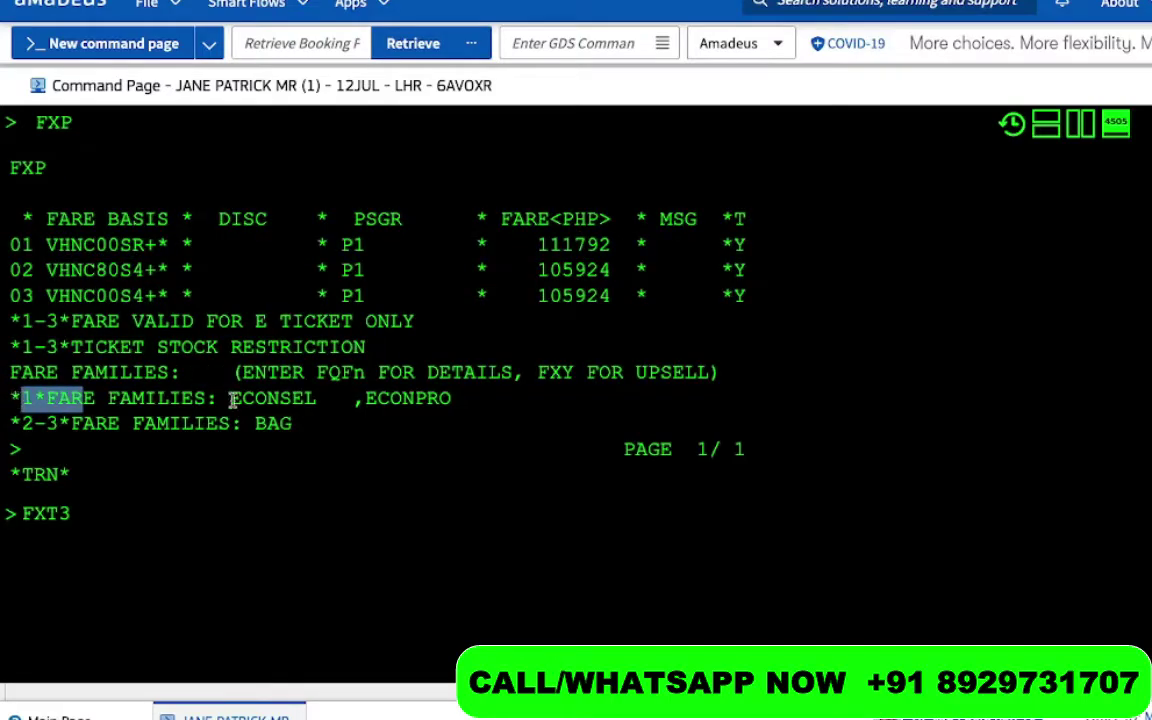
drag(340, 400, 235, 398)
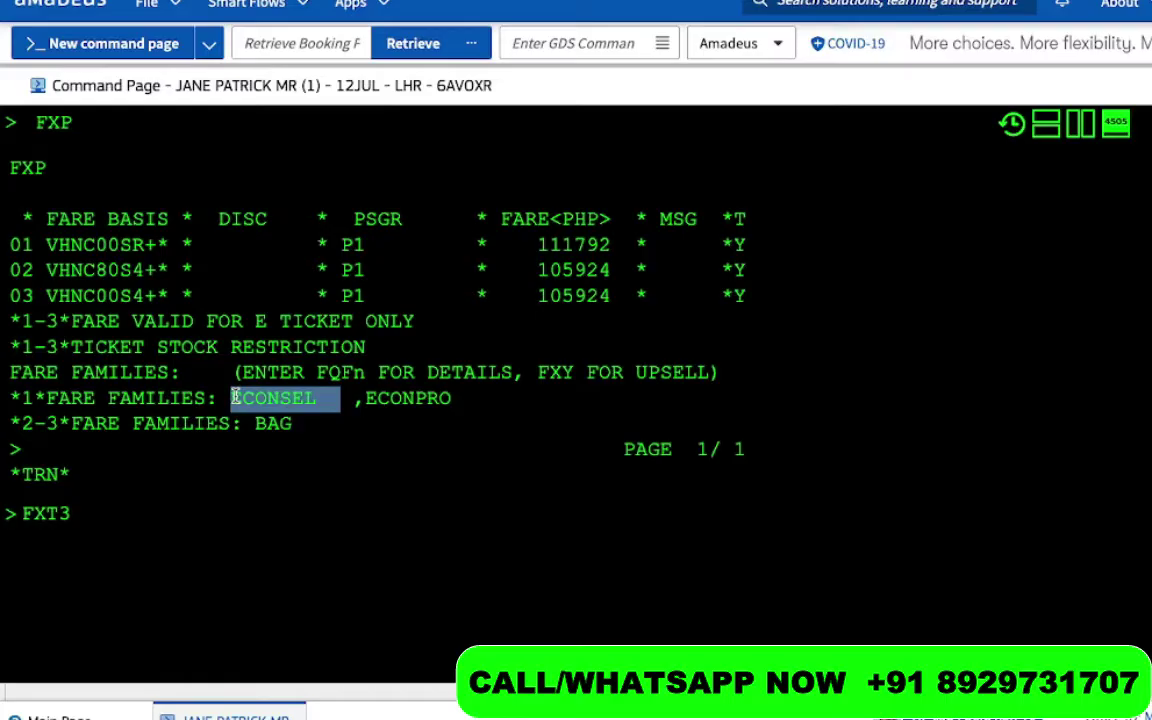
click(125, 531)
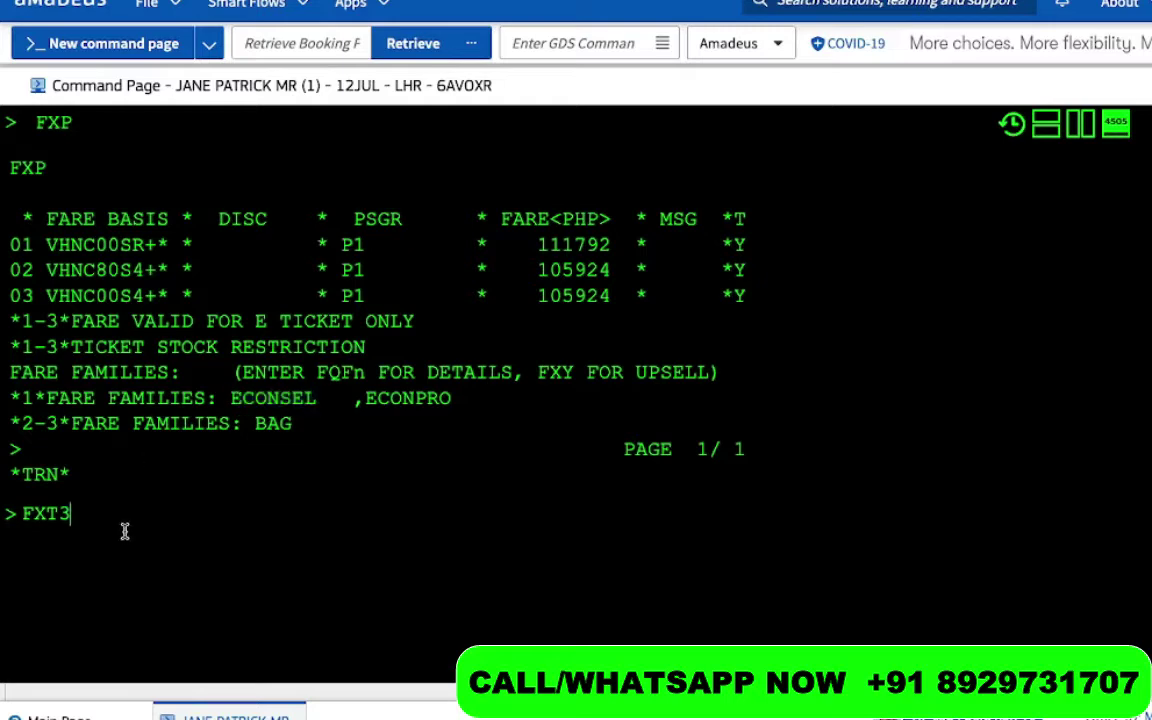
key(Return)
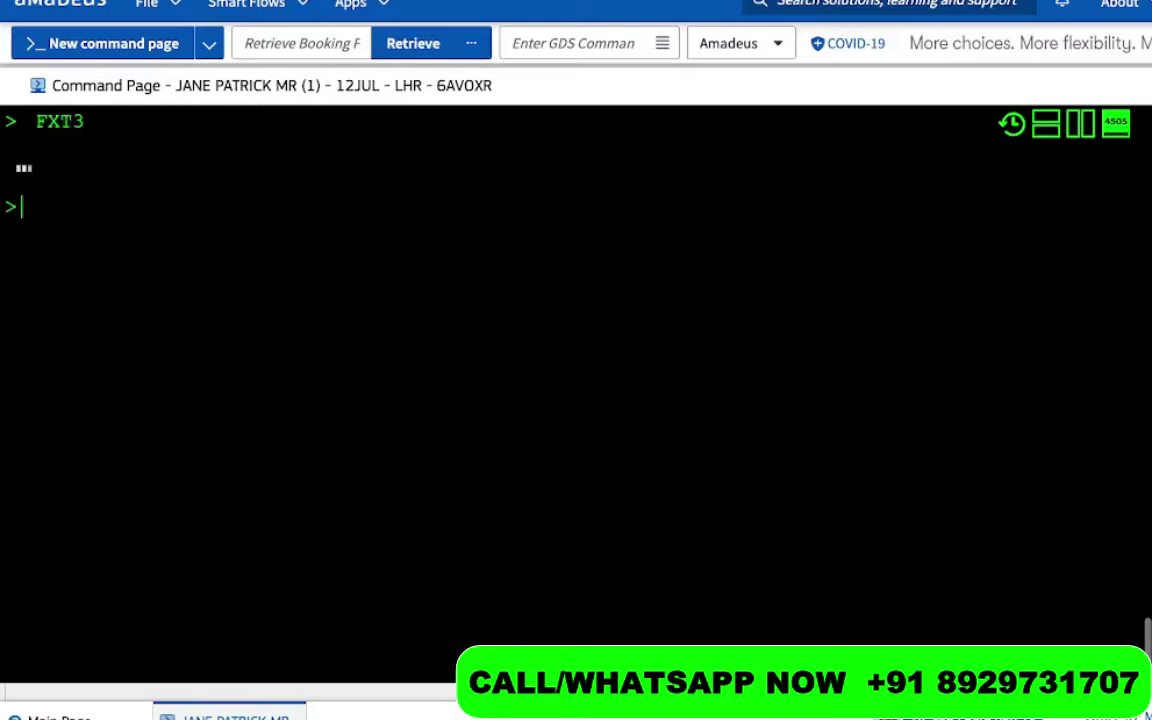
Re-price with FXP, store option 3 for passenger 1 via FXT3/P1, and redisplay with RT.
text(FXP)
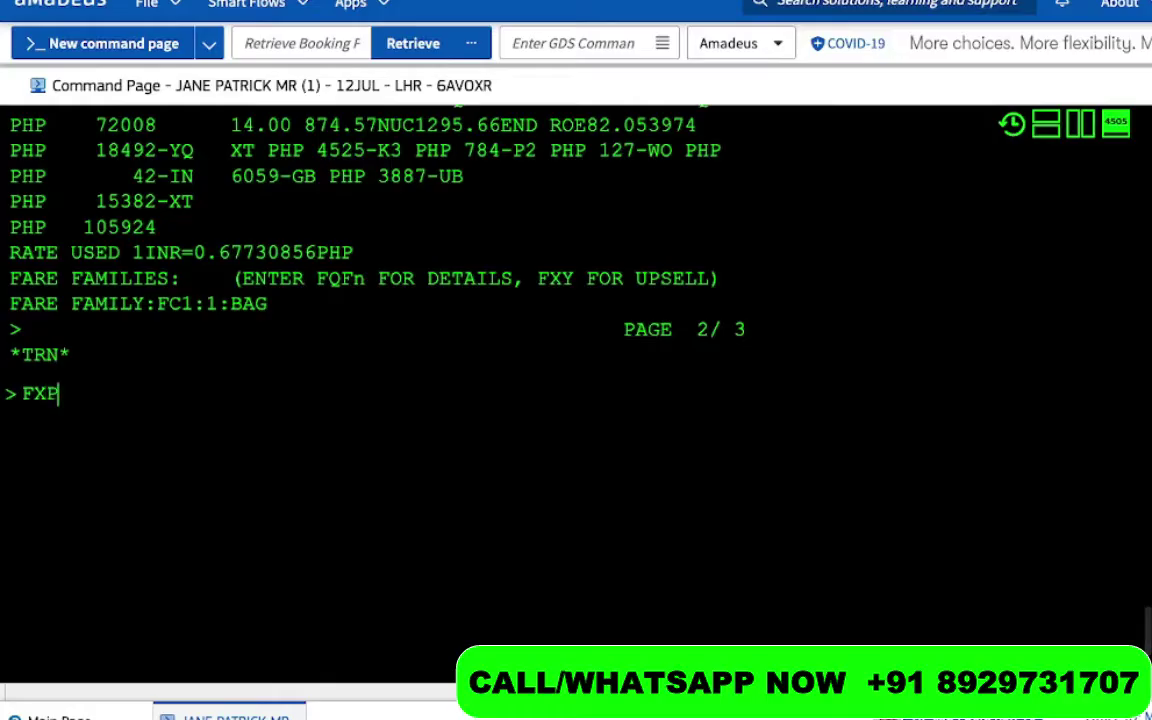
key(Return)
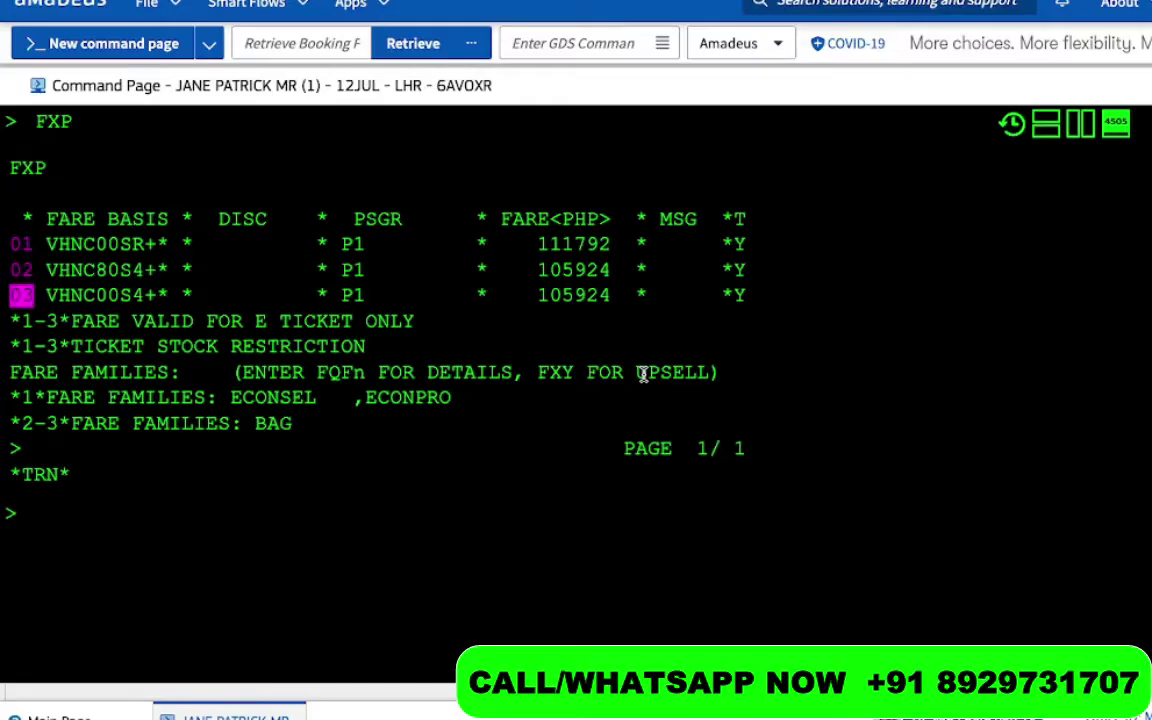
text(FXT3/P1)
key(Return)
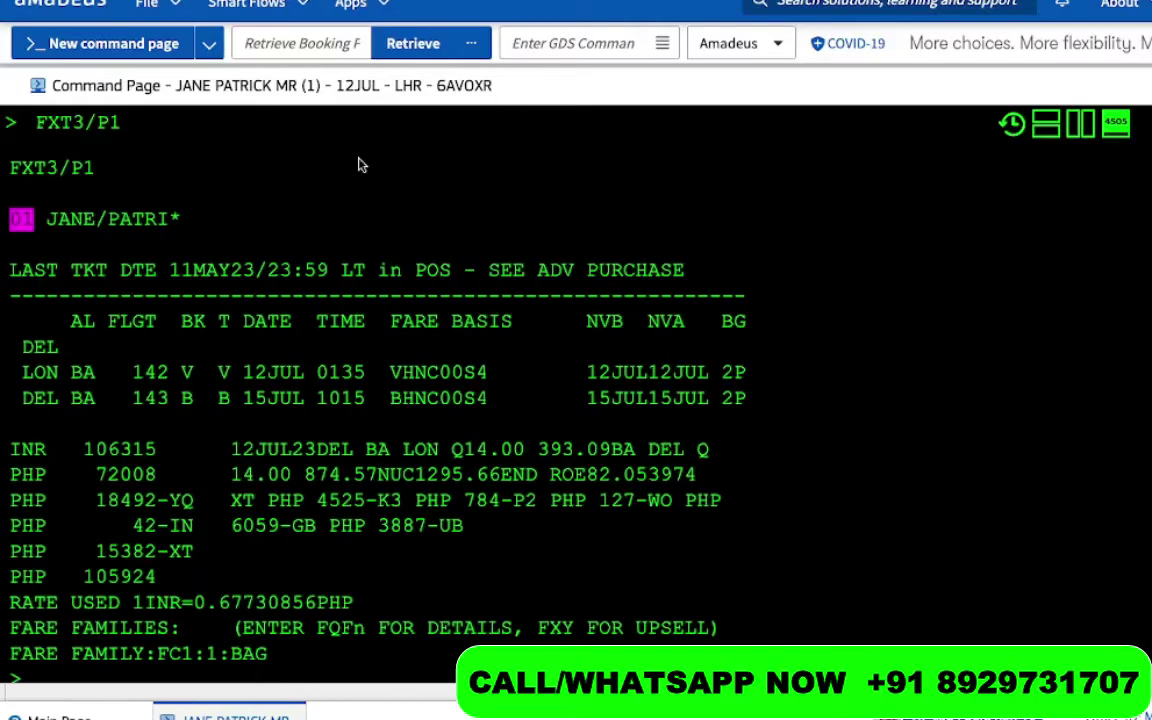
key(Return)
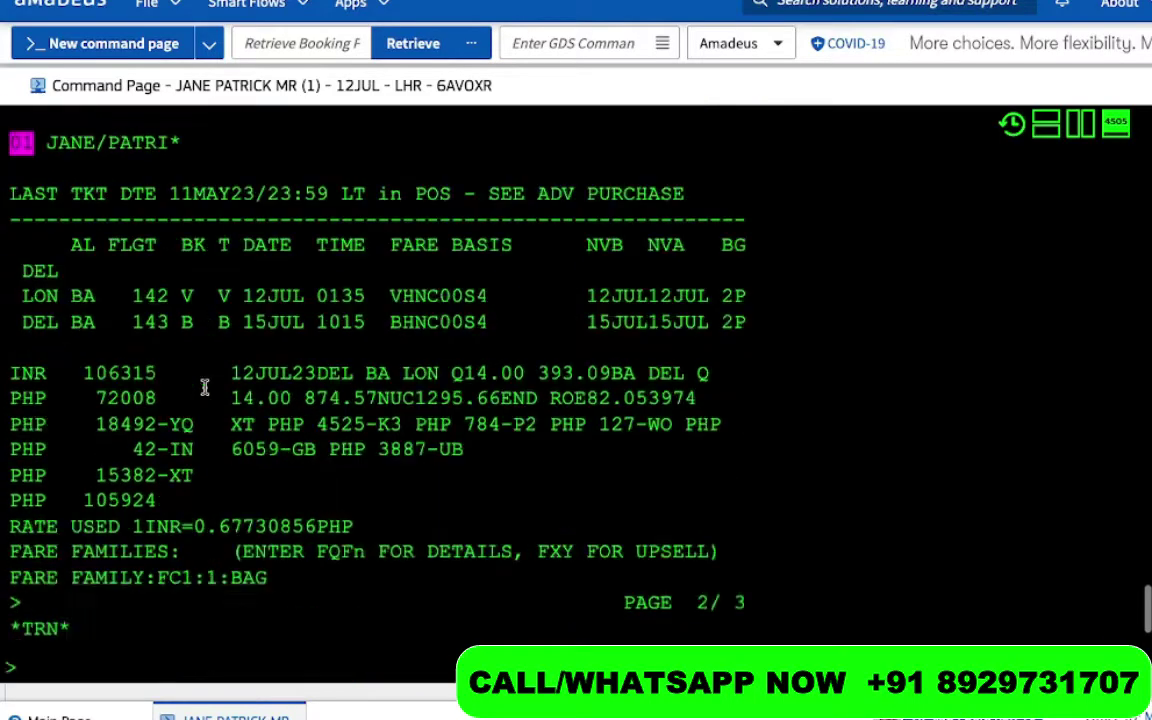
text(RT)
key(Return)
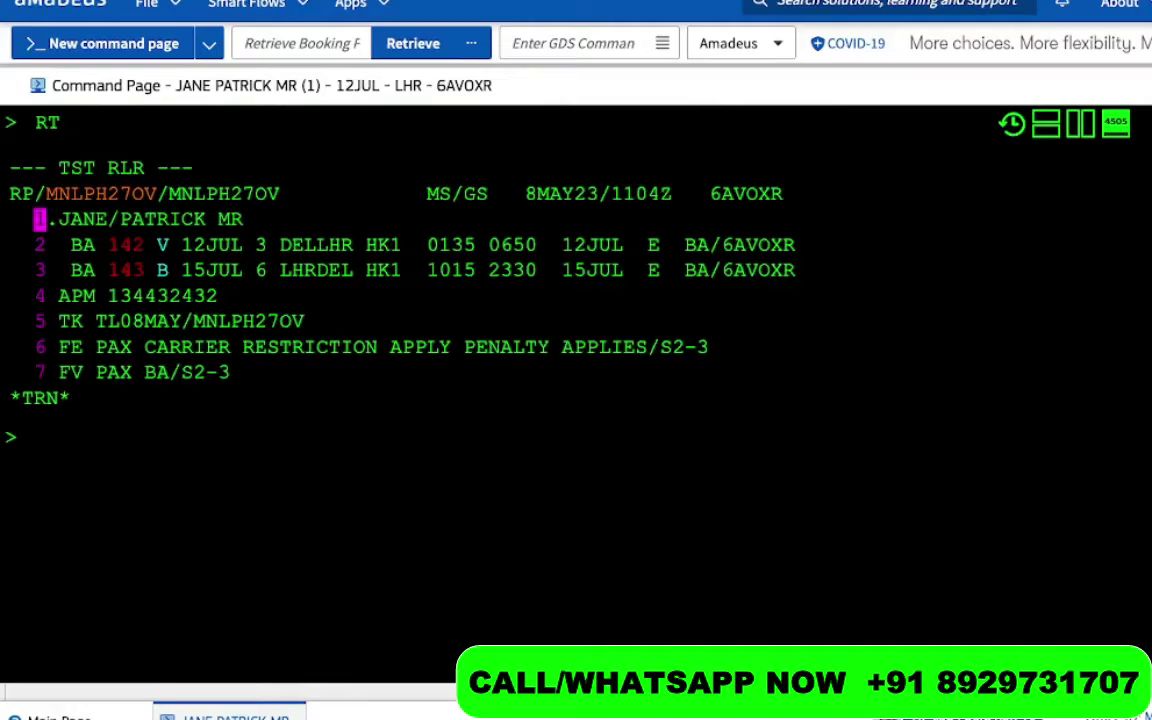
Add received-from G and save with ER, confirming after the warning.
text(RFG)
key(Return)
text(E)
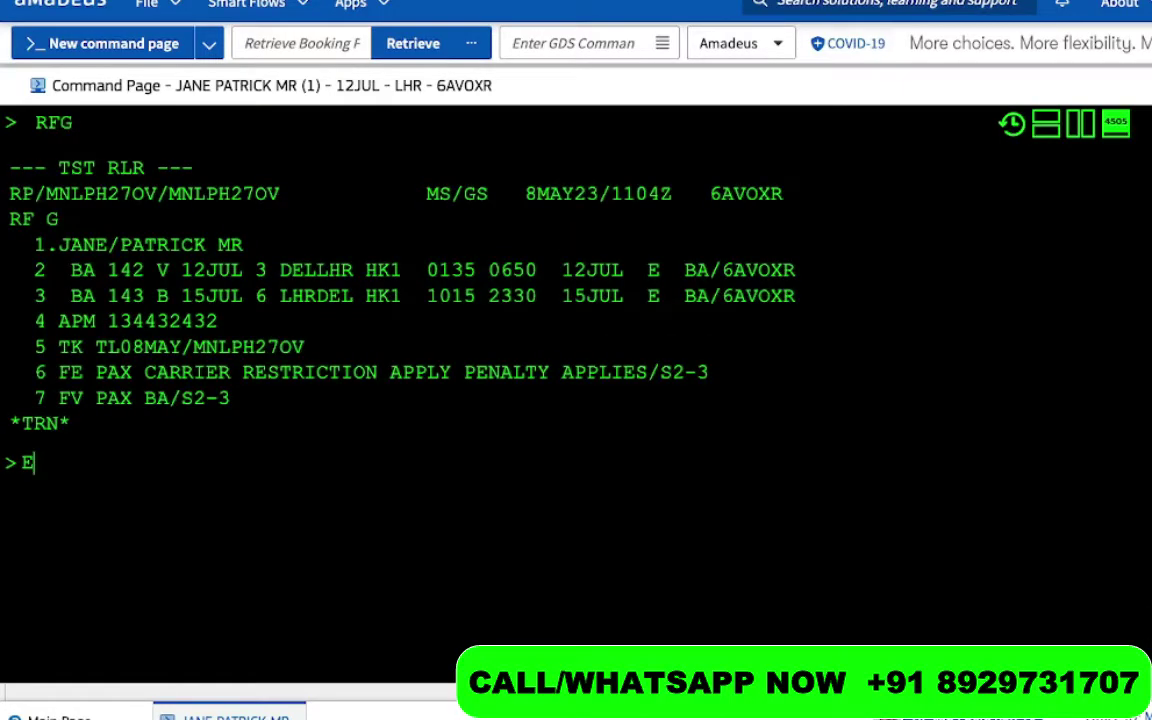
text(R)
key(Return)
text(ER)
key(Return)
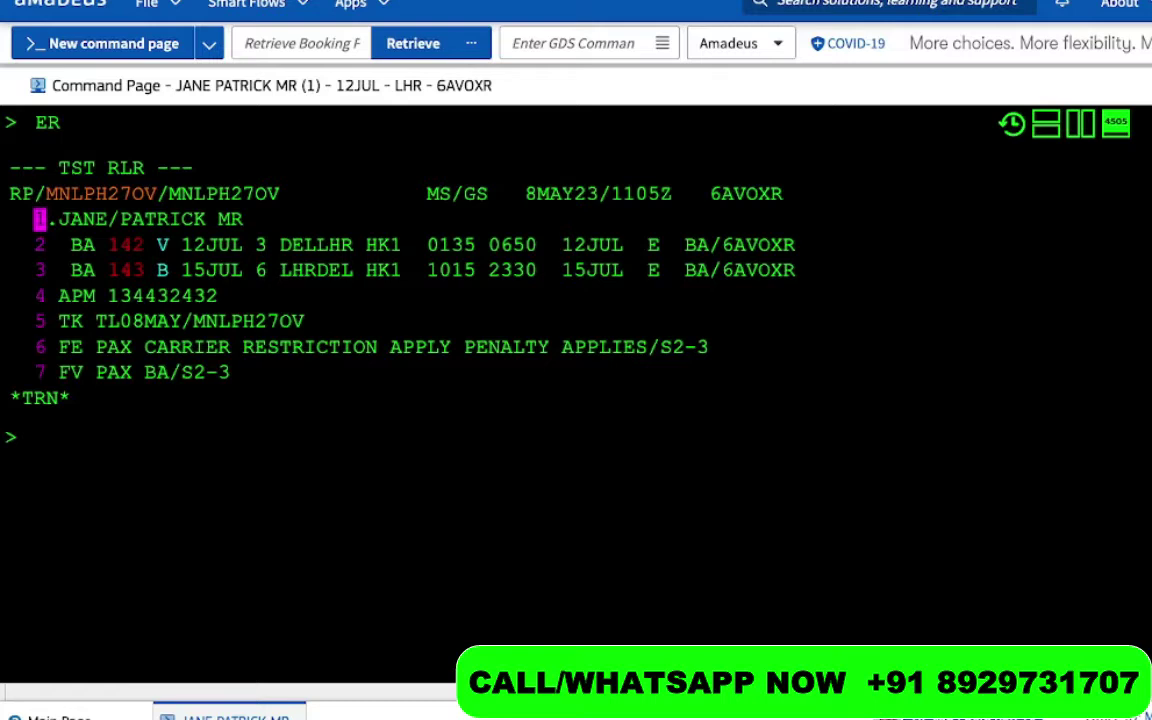
Enter the agent's name as received-from, save with ER, and retrieve the booking with IR.
text(RFGAURAV)
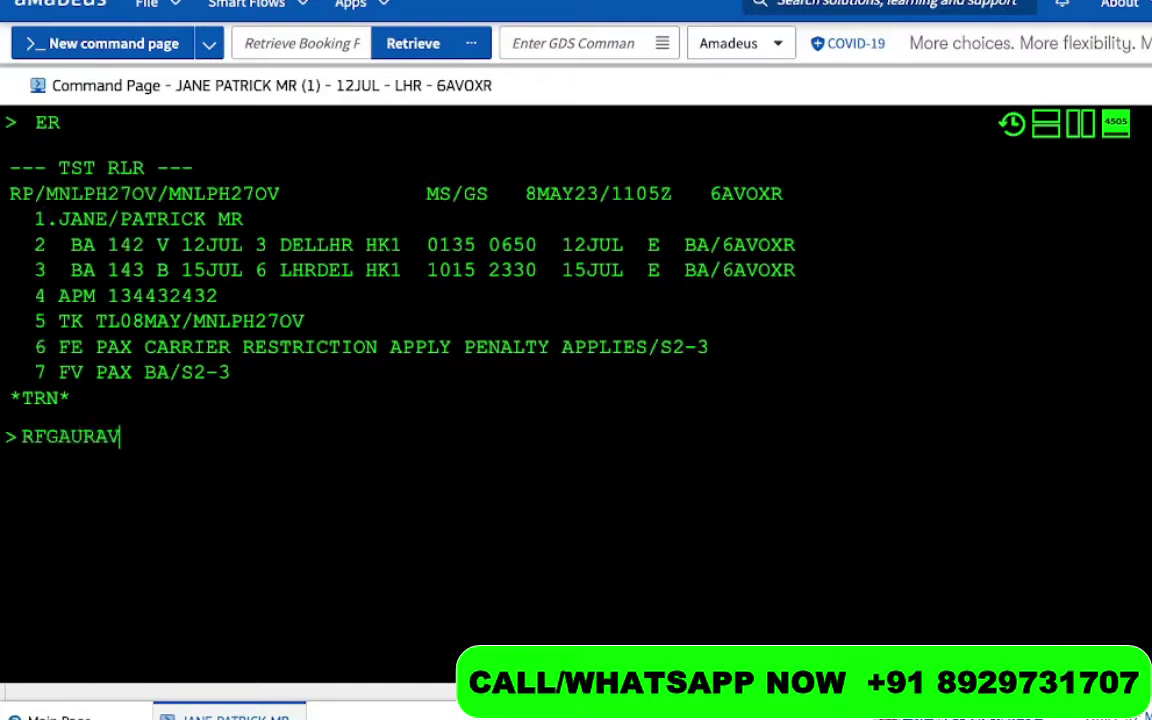
key(Return)
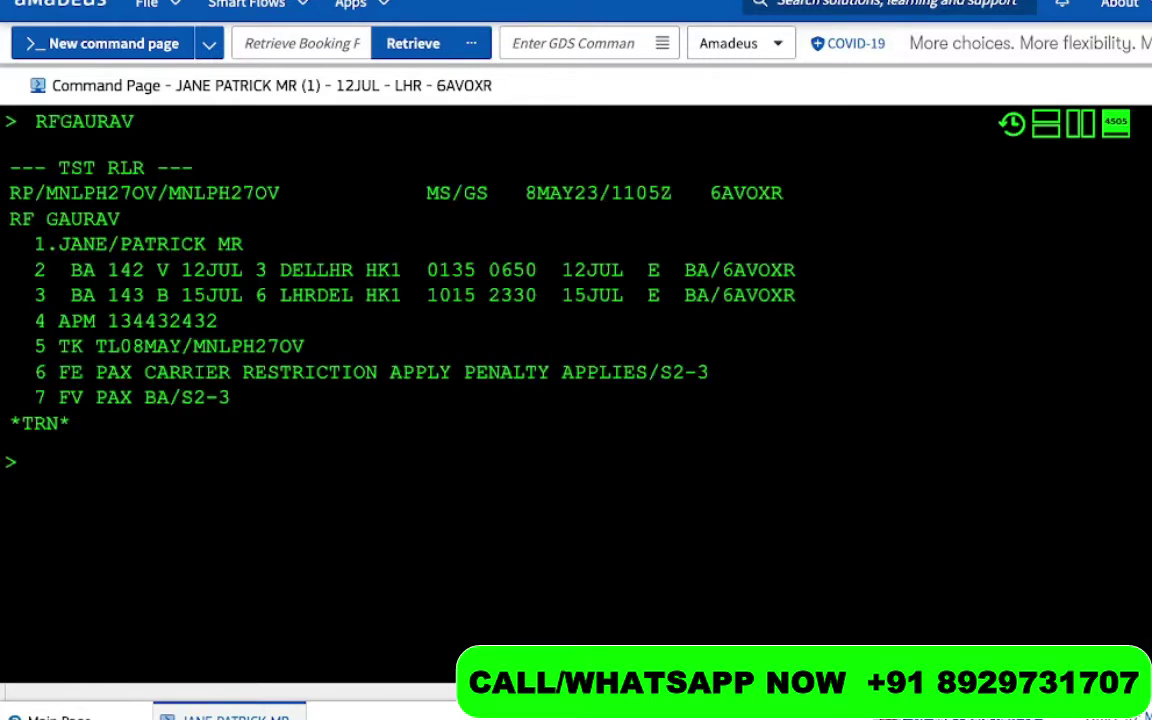
text(ER)
key(Return)
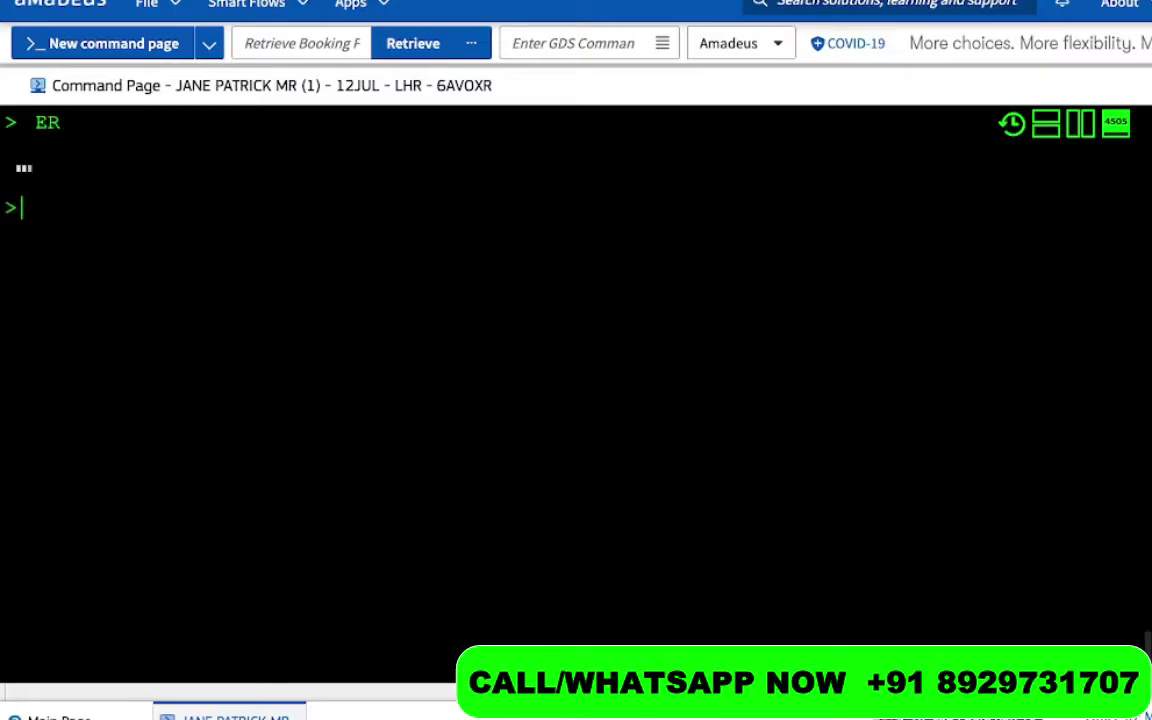
text(IR)
key(Return)
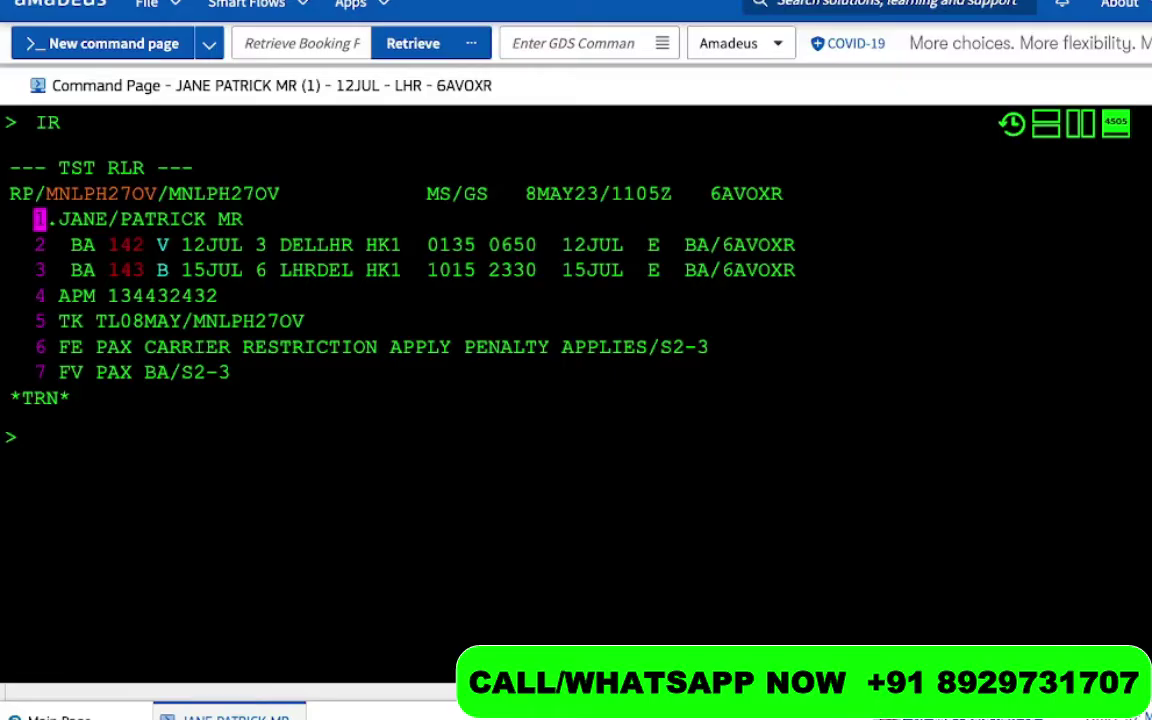
text(RFG)
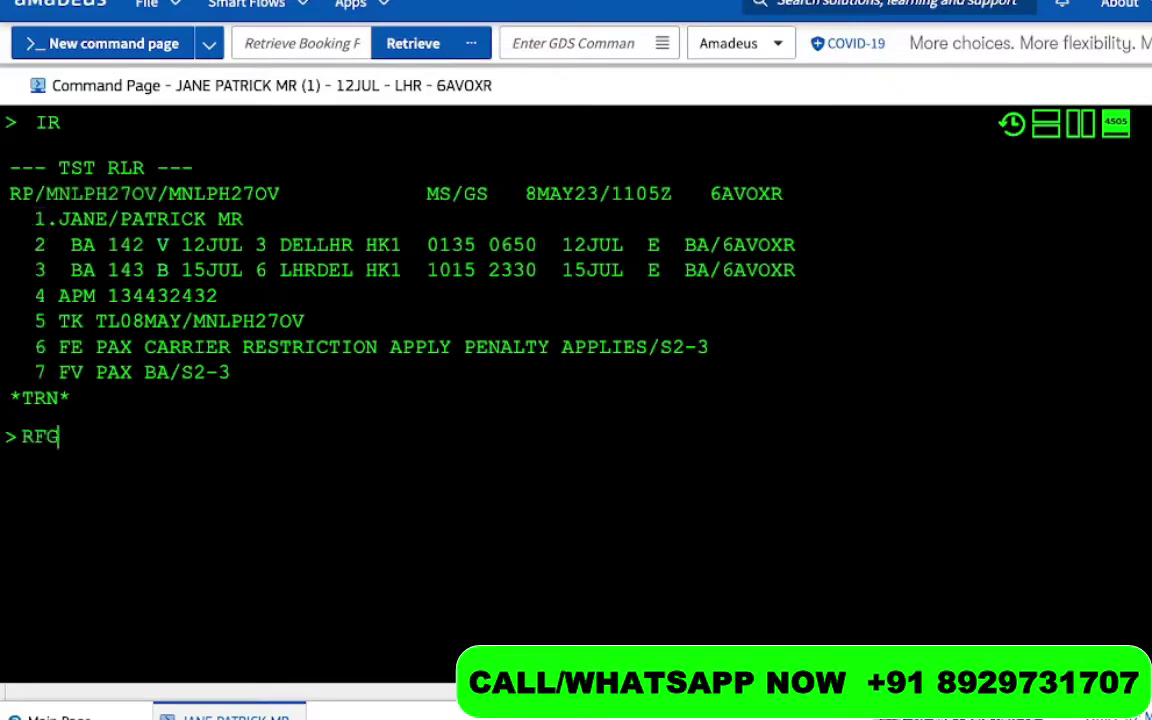
key(BackSpace)
key(BackSpace)
key(BackSpace)
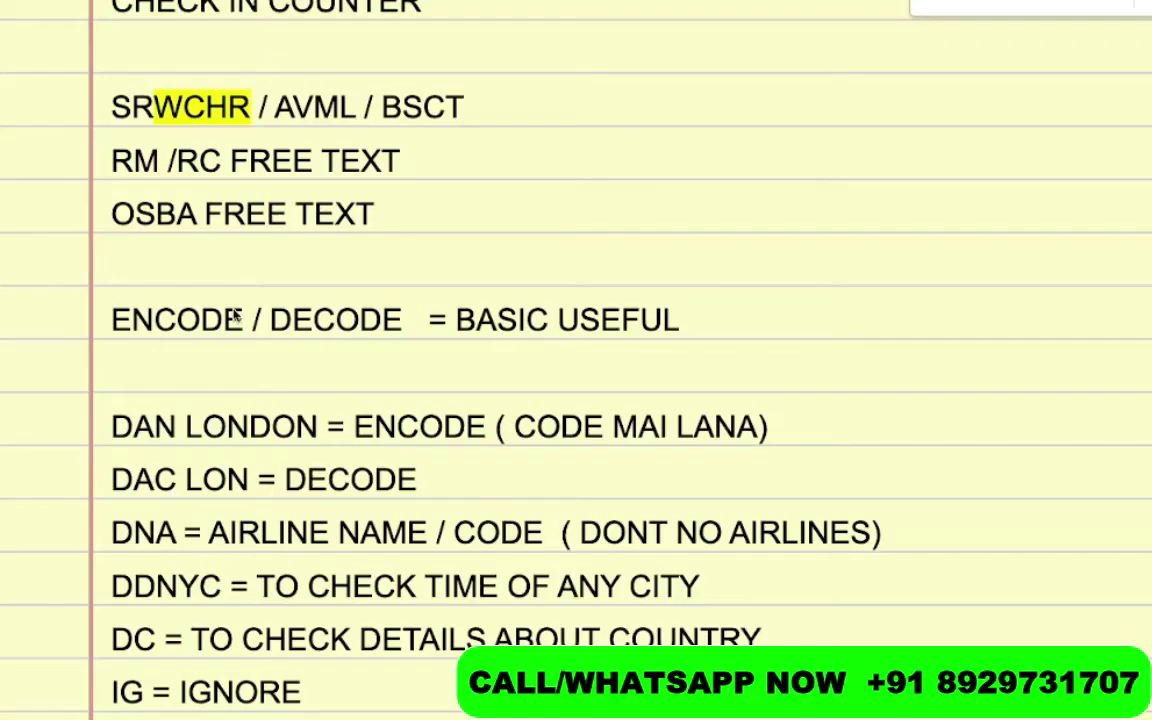
Add an ISSUE TICKET heading below the notes with FV = VALIDATING CARRIER.
scroll(231, 311, down, 5)
click(212, 352)
key(Down)
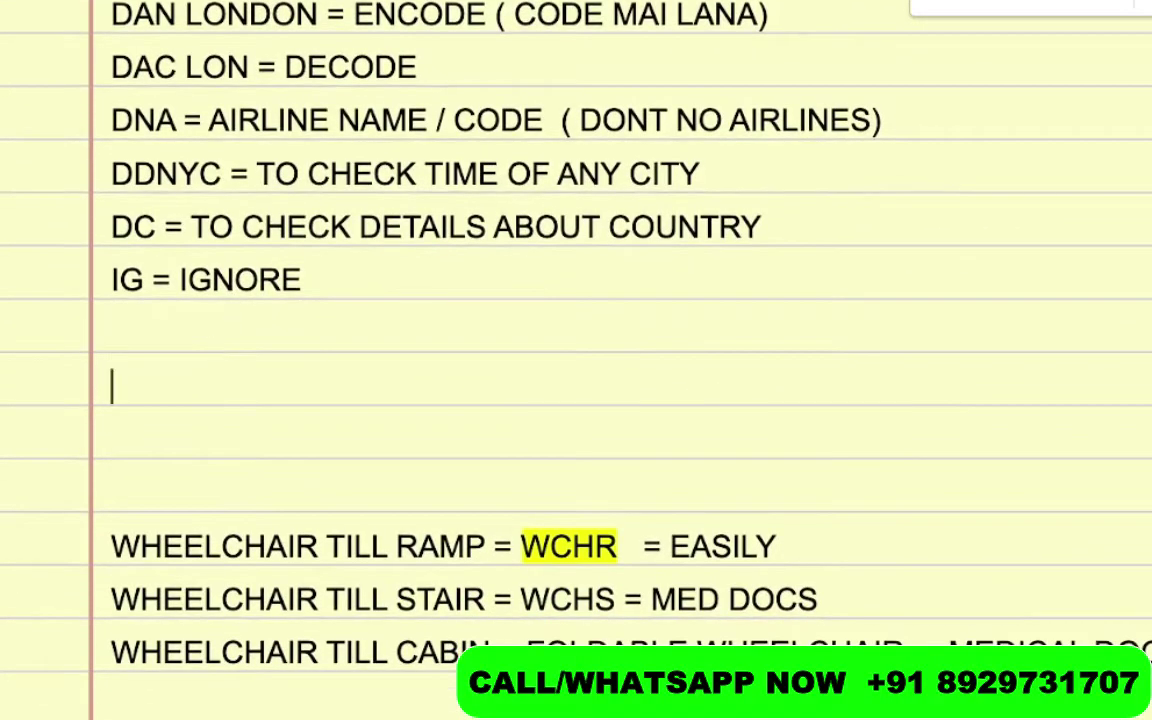
key(Return)
key(Return)
key(Return)
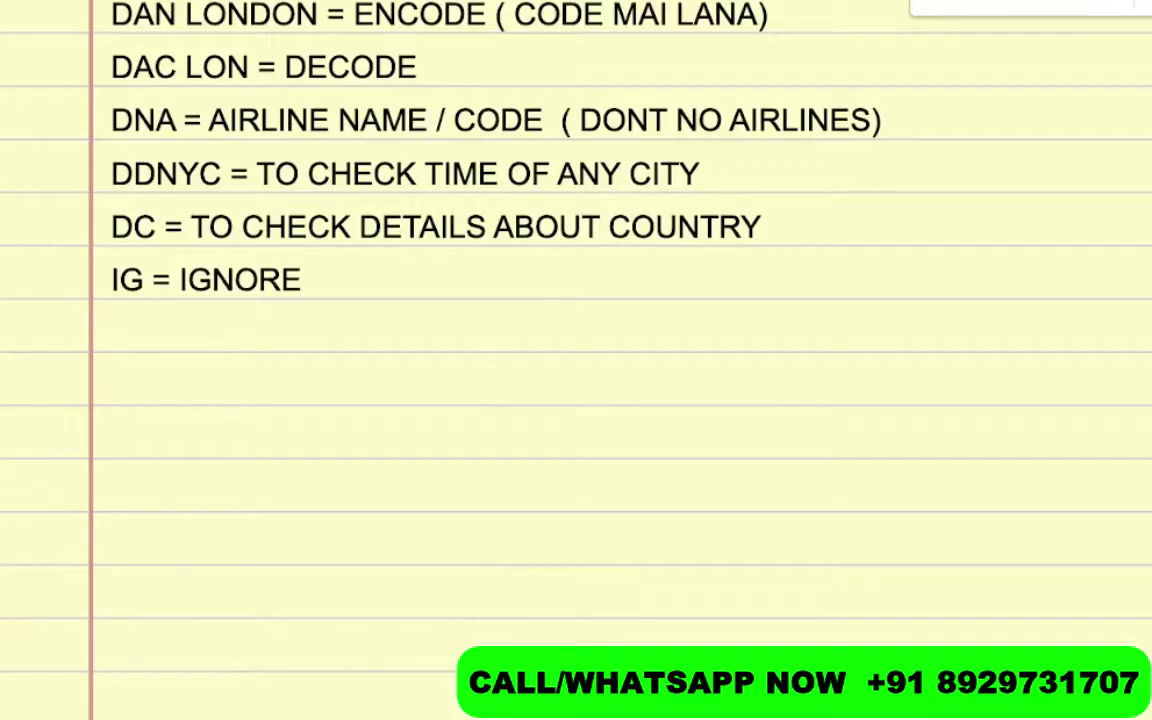
scroll(191, 96, down, 8)
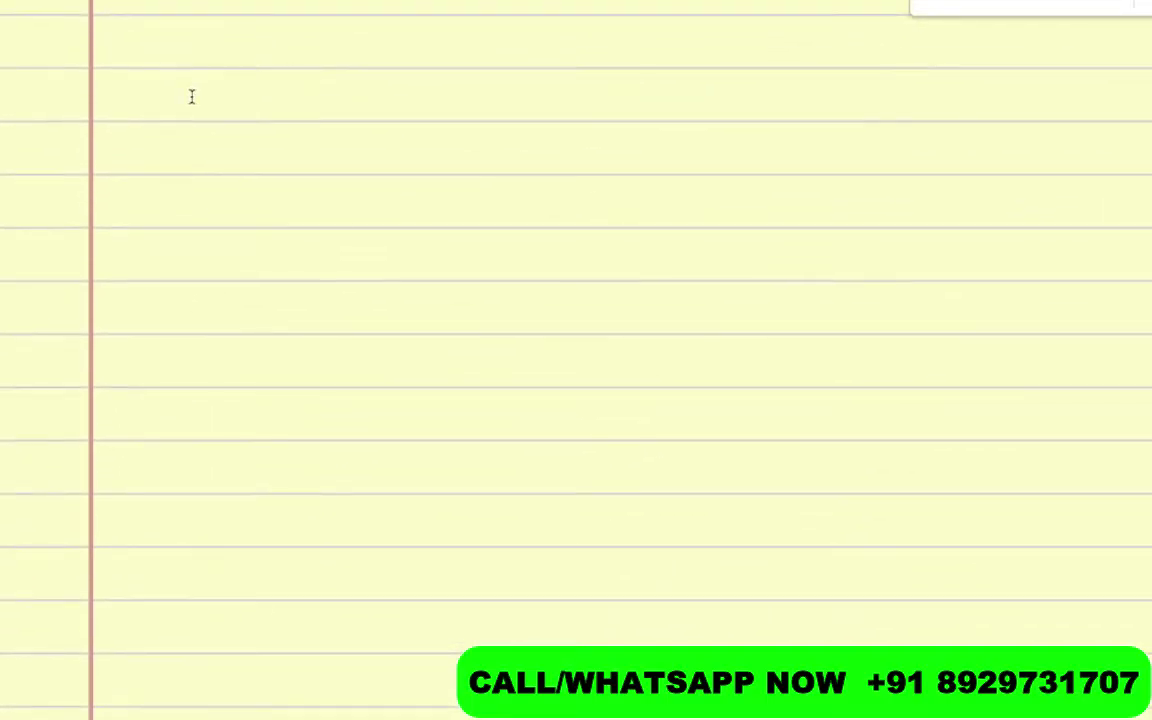
text(ISSUE TI)
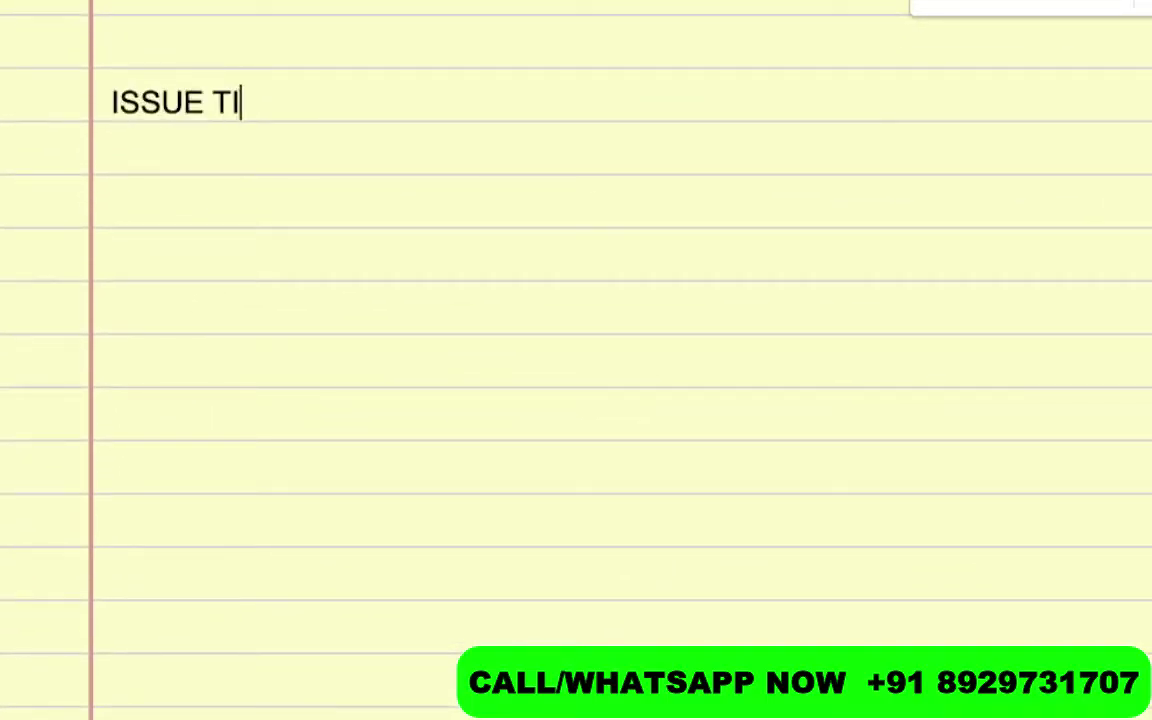
text(CKET)
key(Return)
key(Return)
key(Return)
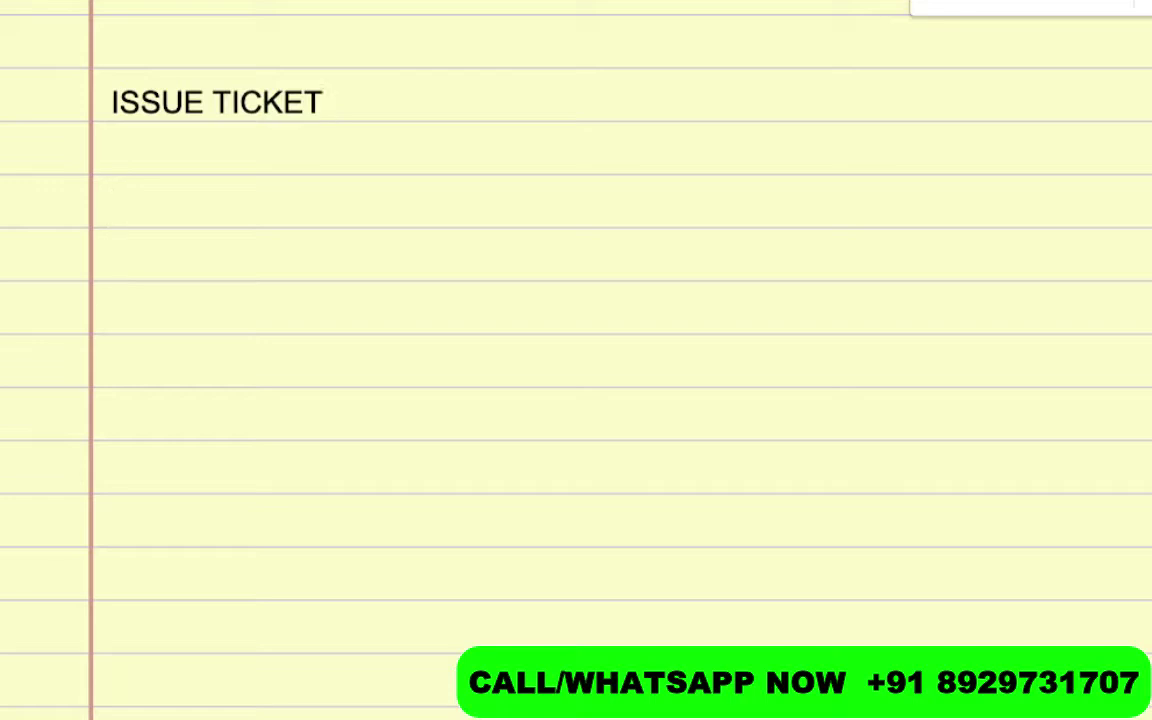
text(FV = V)
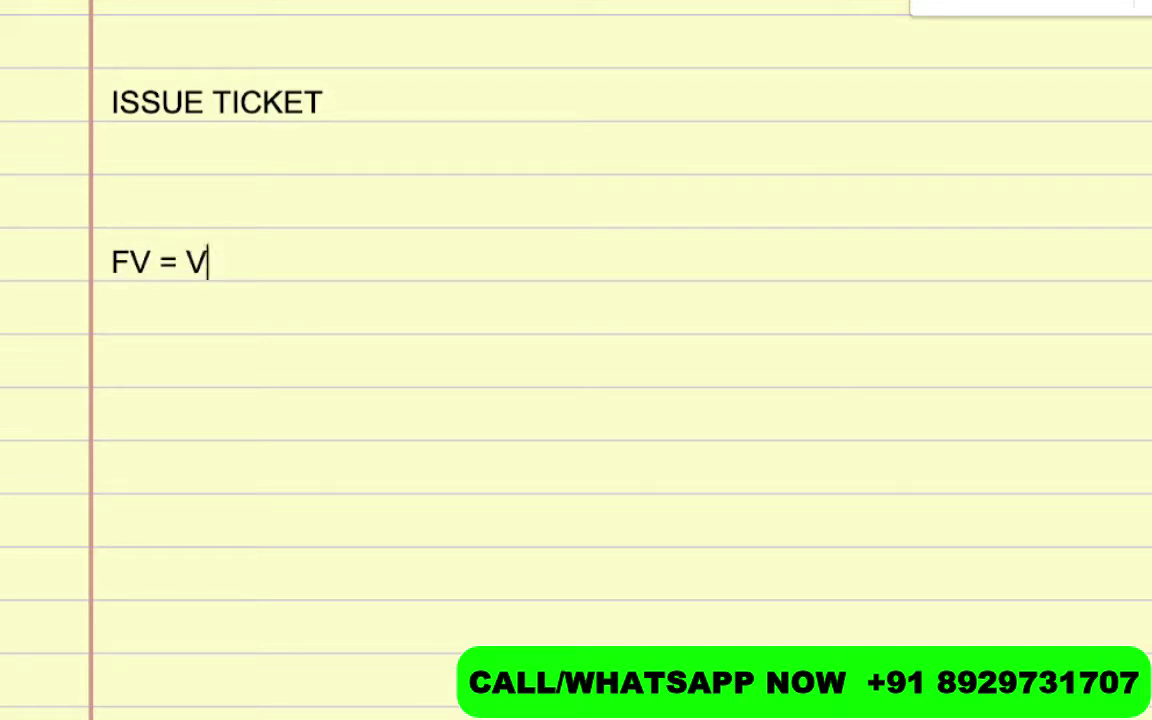
text(ALIDATING CA)
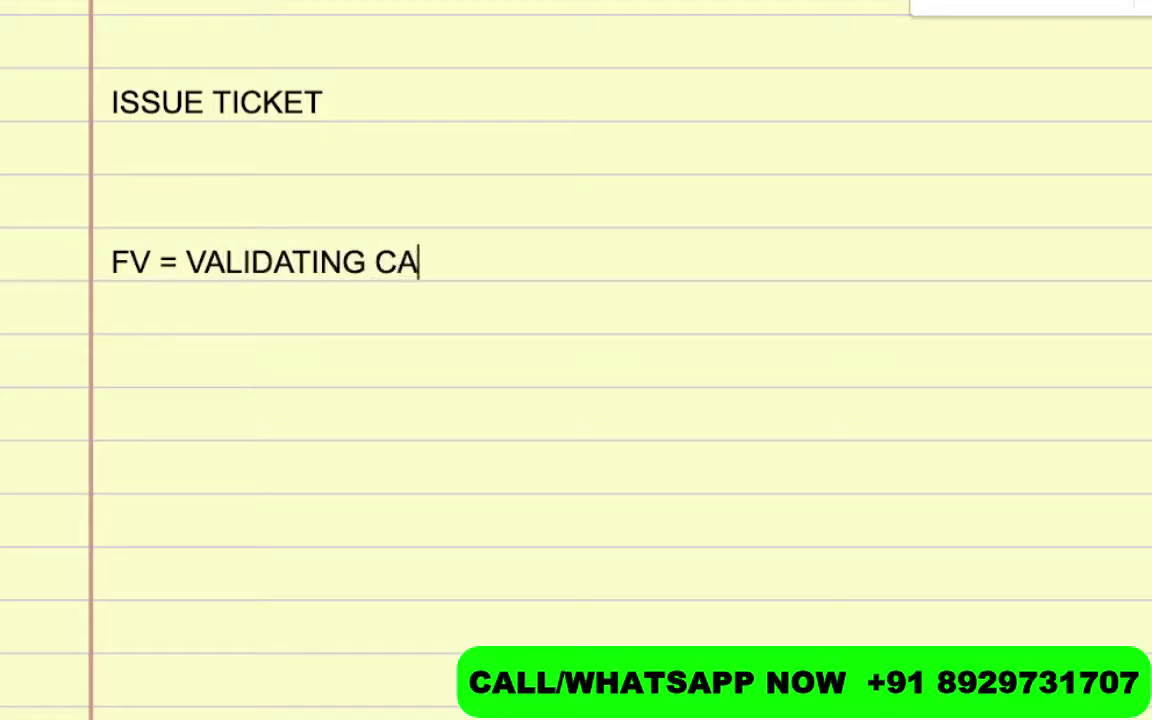
text(RRIER)
key(Return)
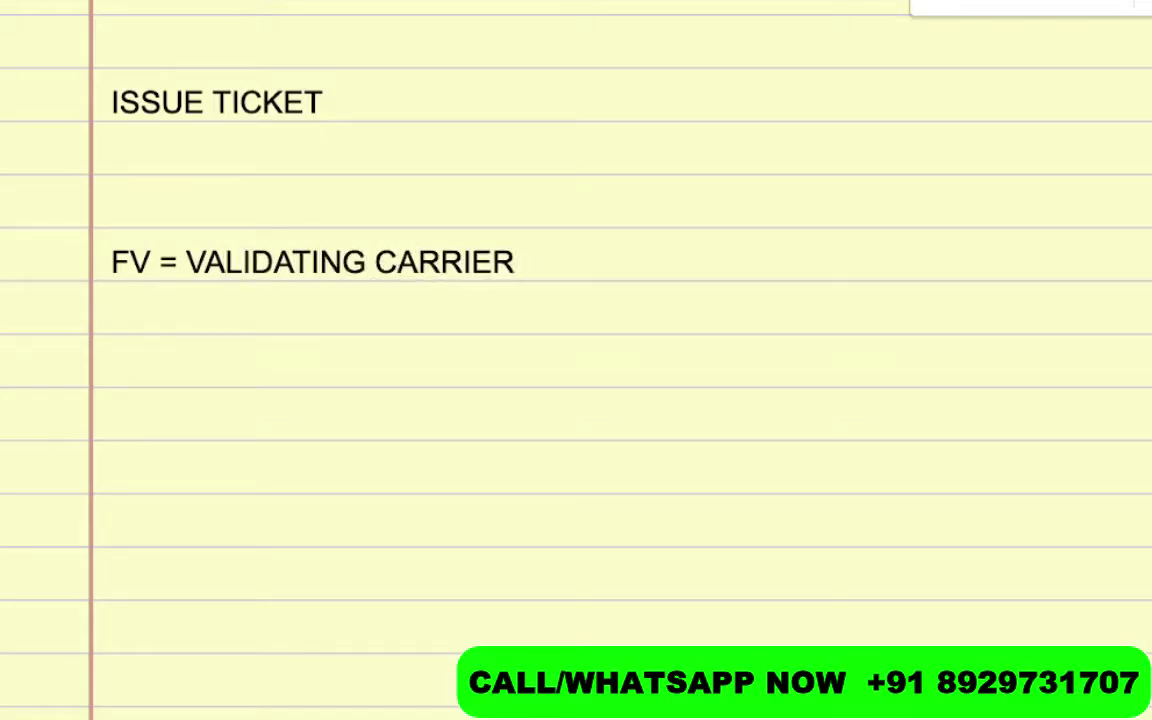
Add the FP = FORM OF PAYMENT and FM = COMMISSION lines.
text(FP )
text(= FRI)
key(BackSpace)
key(BackSpace)
text(O)
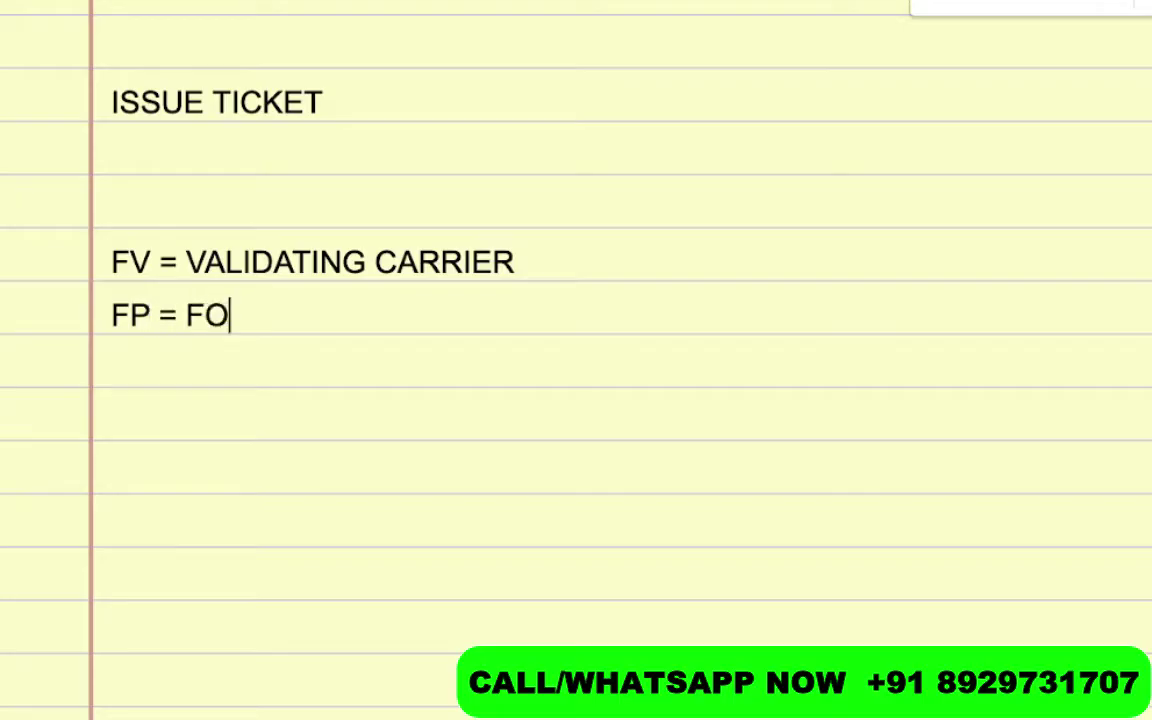
text(RM OF PAYM)
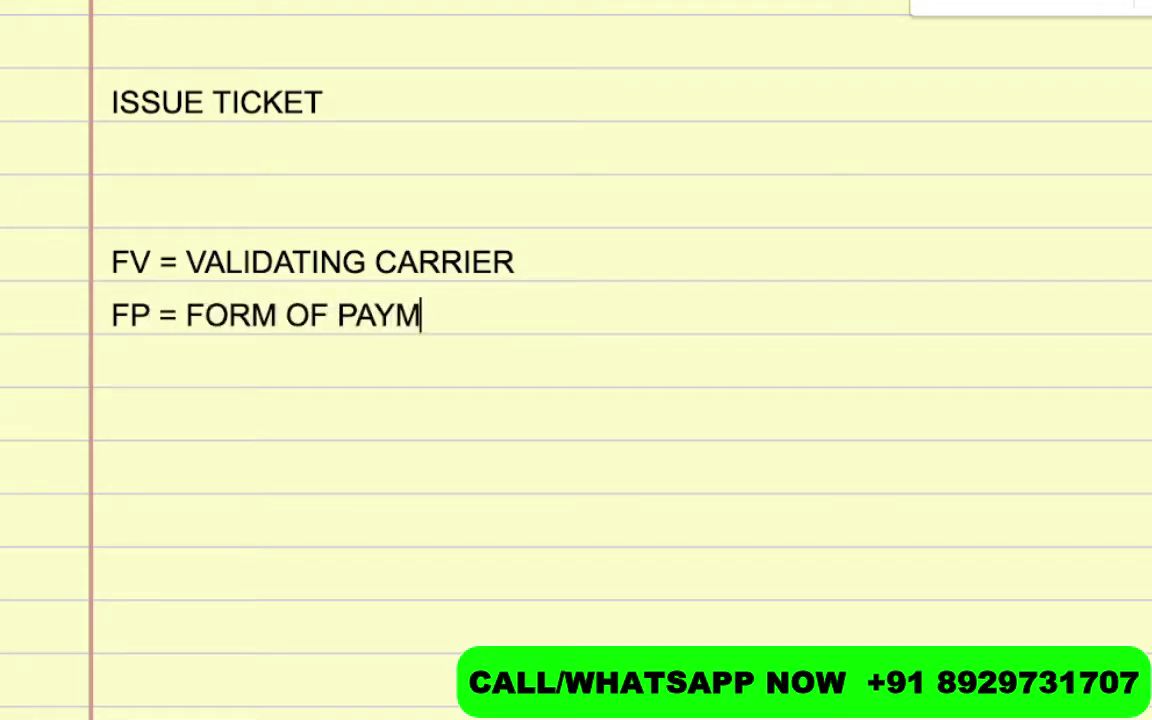
text(ENT)
key(Return)
text(F)
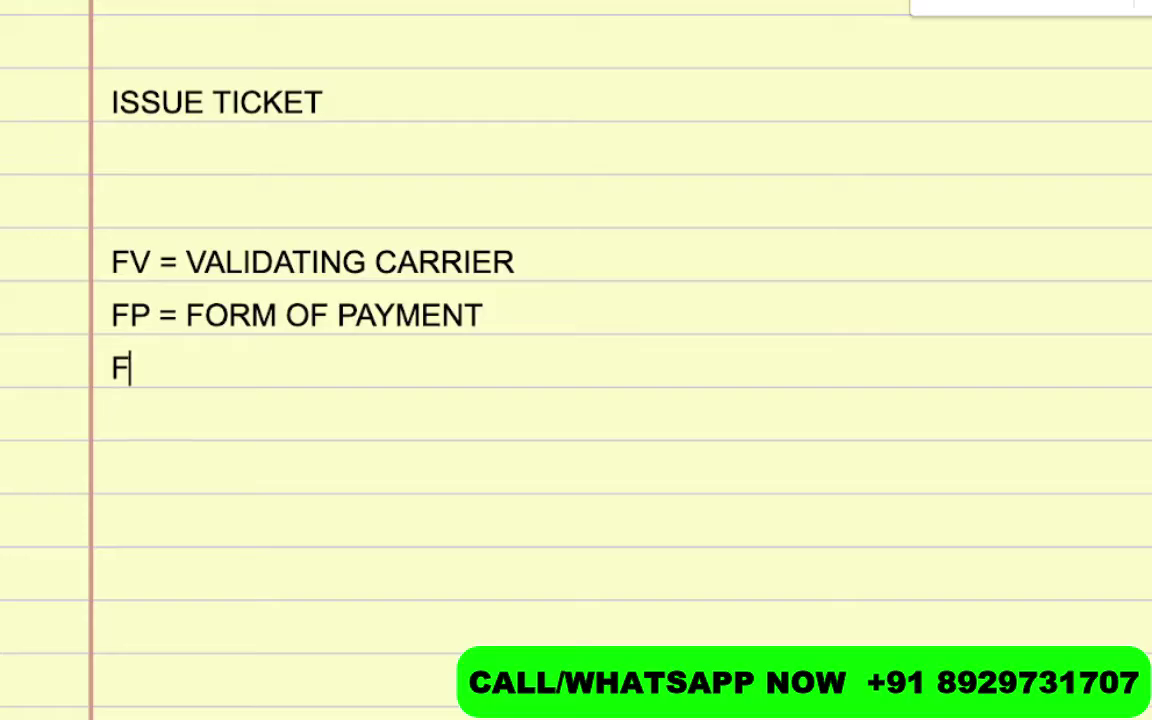
text(M = C)
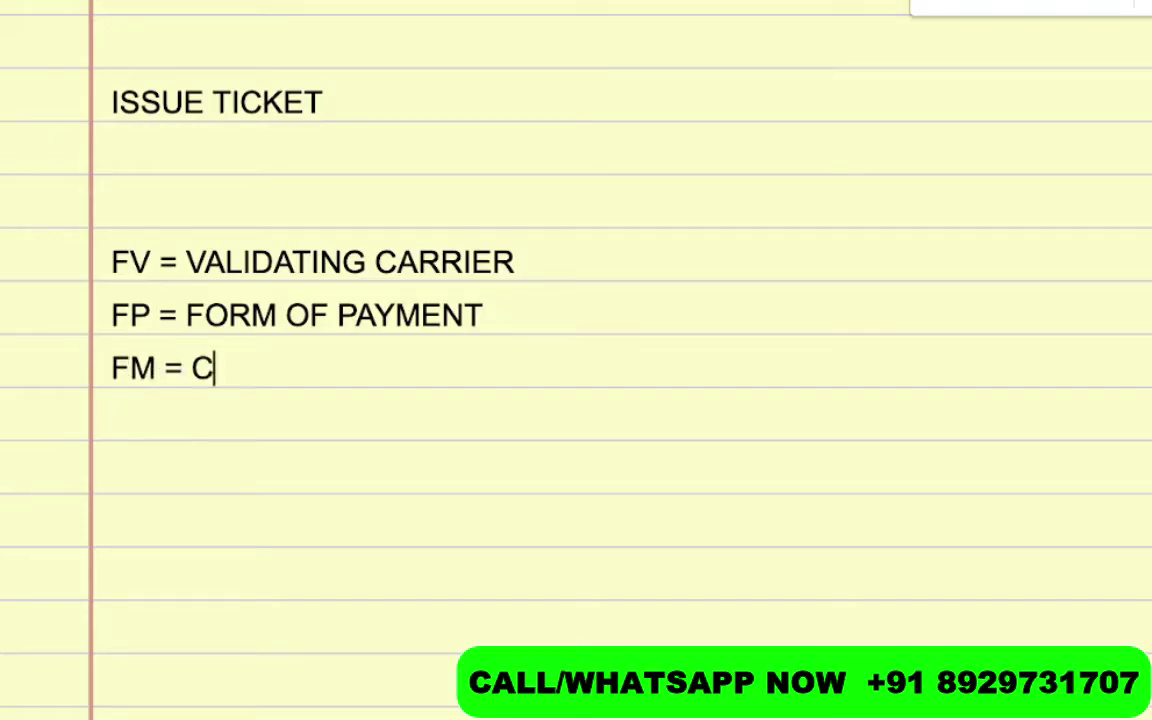
text(OMMISSI)
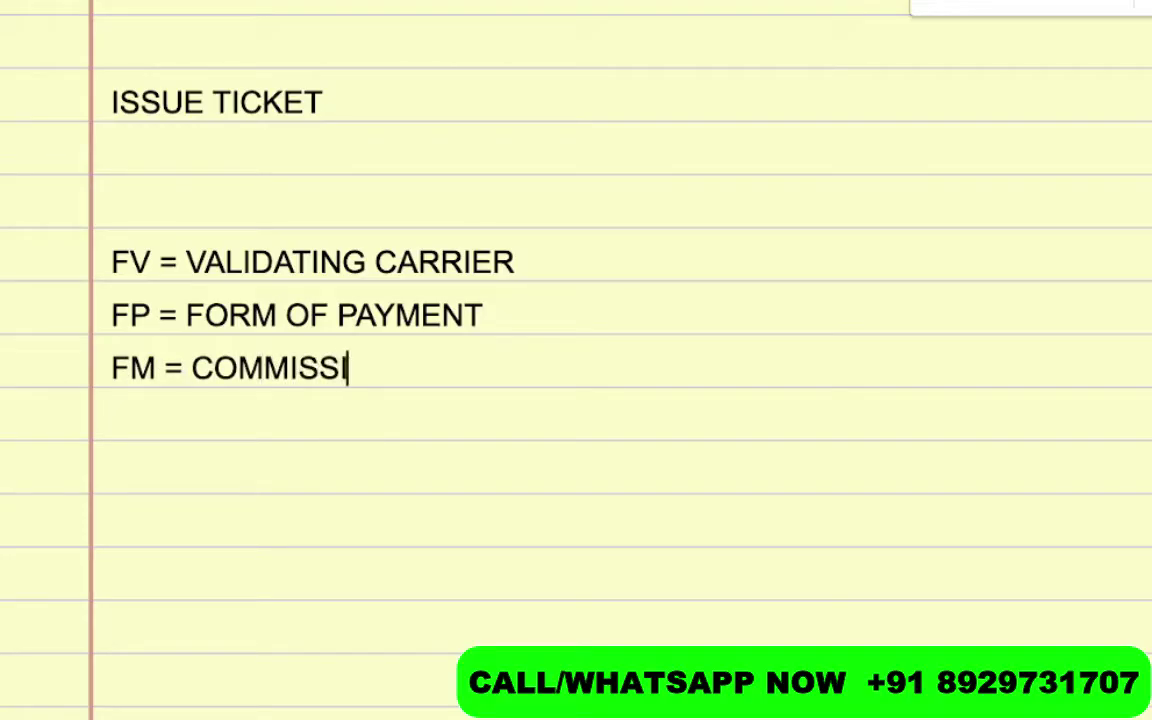
text(ON)
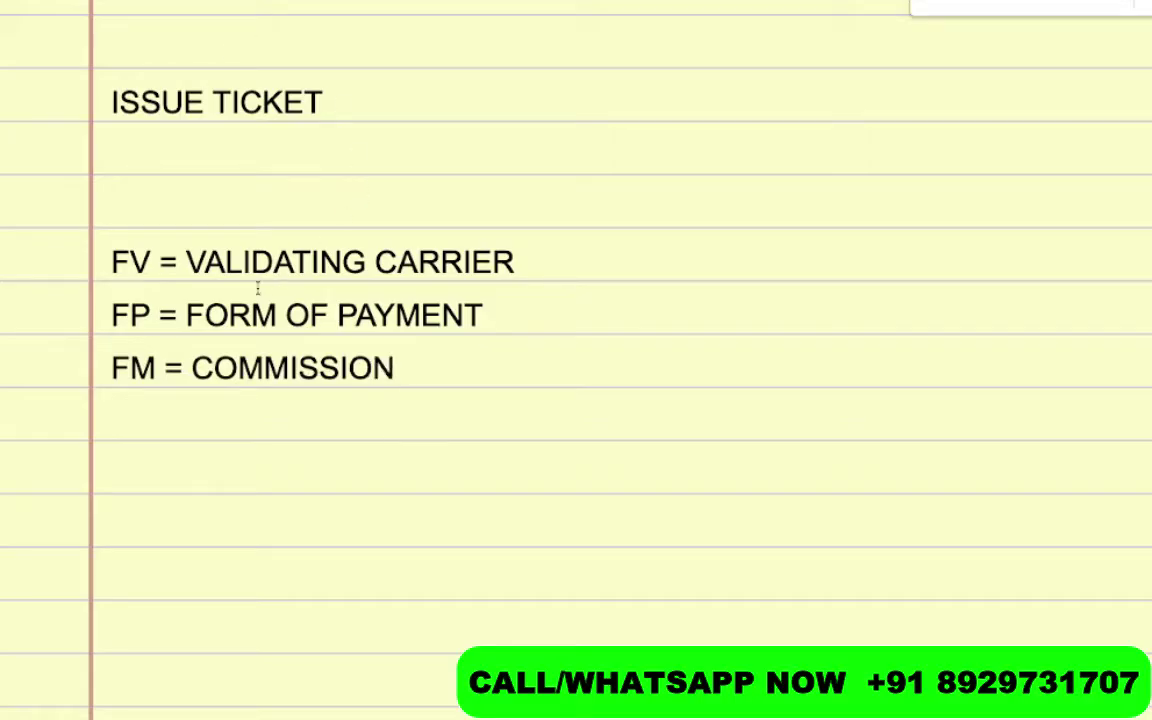
drag(176, 260, 102, 270)
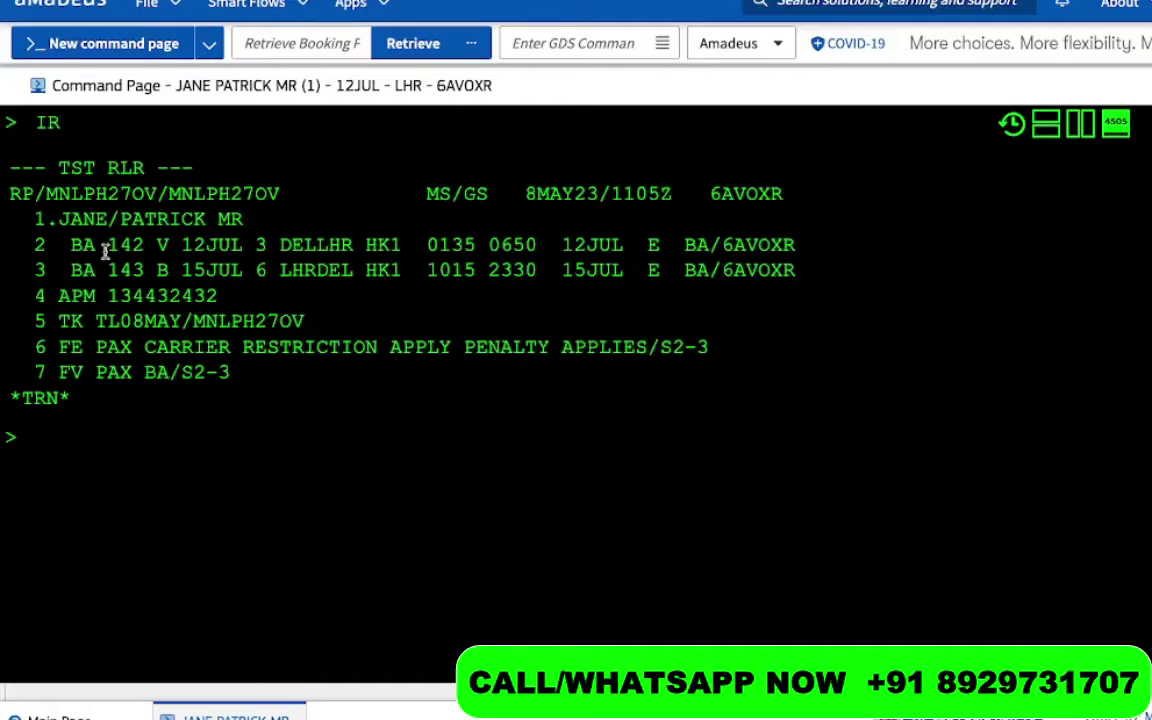
drag(107, 249, 62, 246)
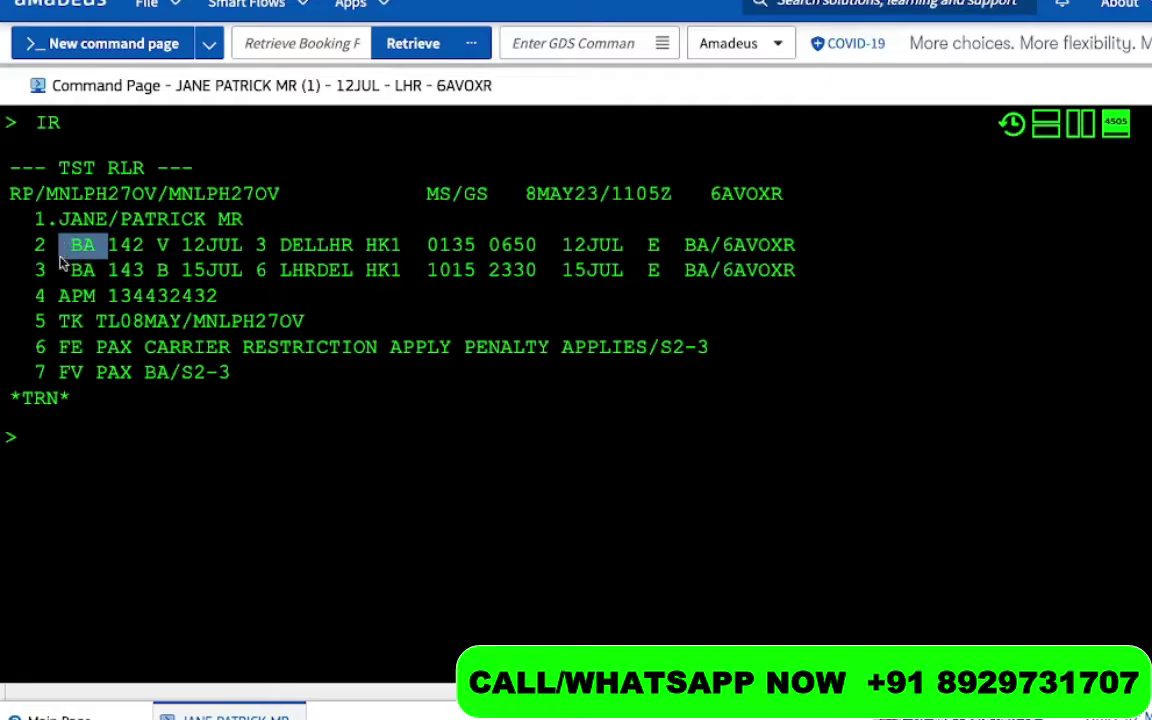
drag(86, 375, 47, 375)
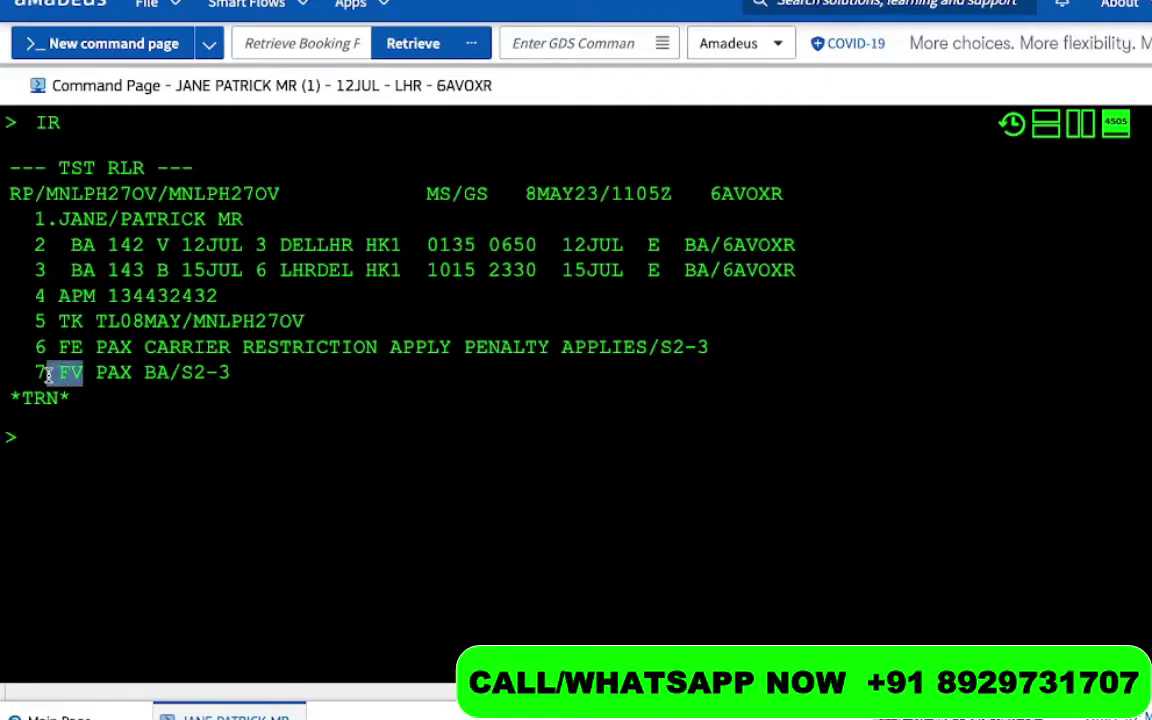
scroll(159, 288, up, 10)
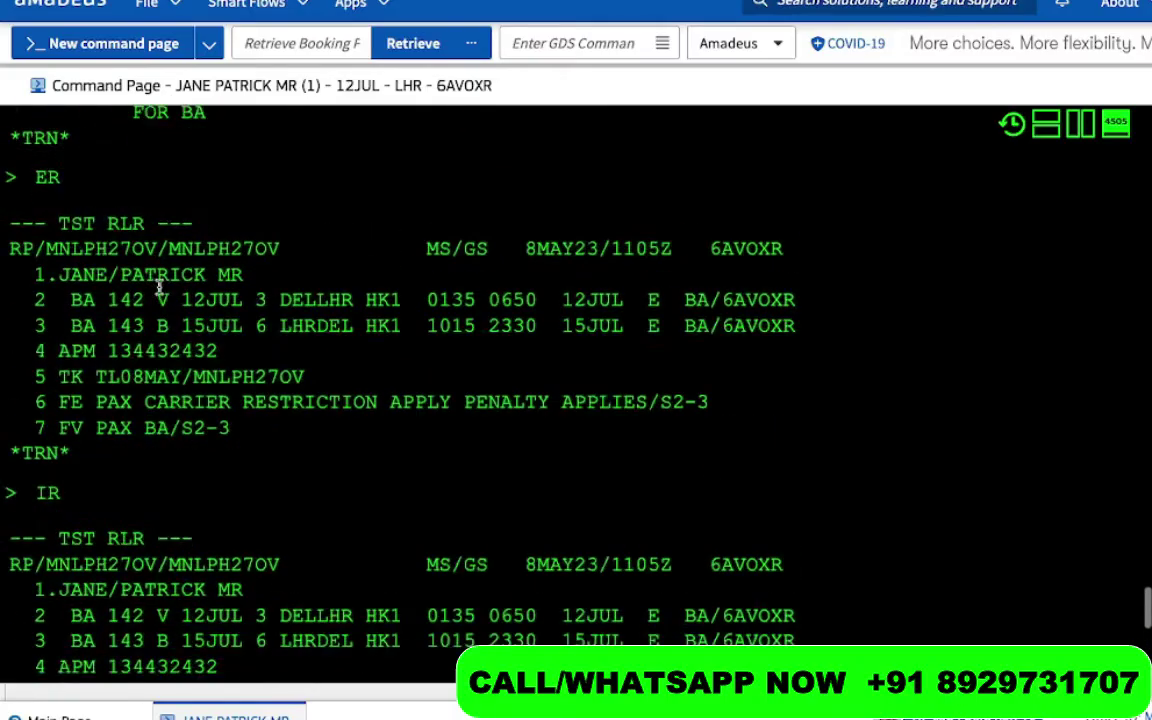
scroll(159, 288, up, 10)
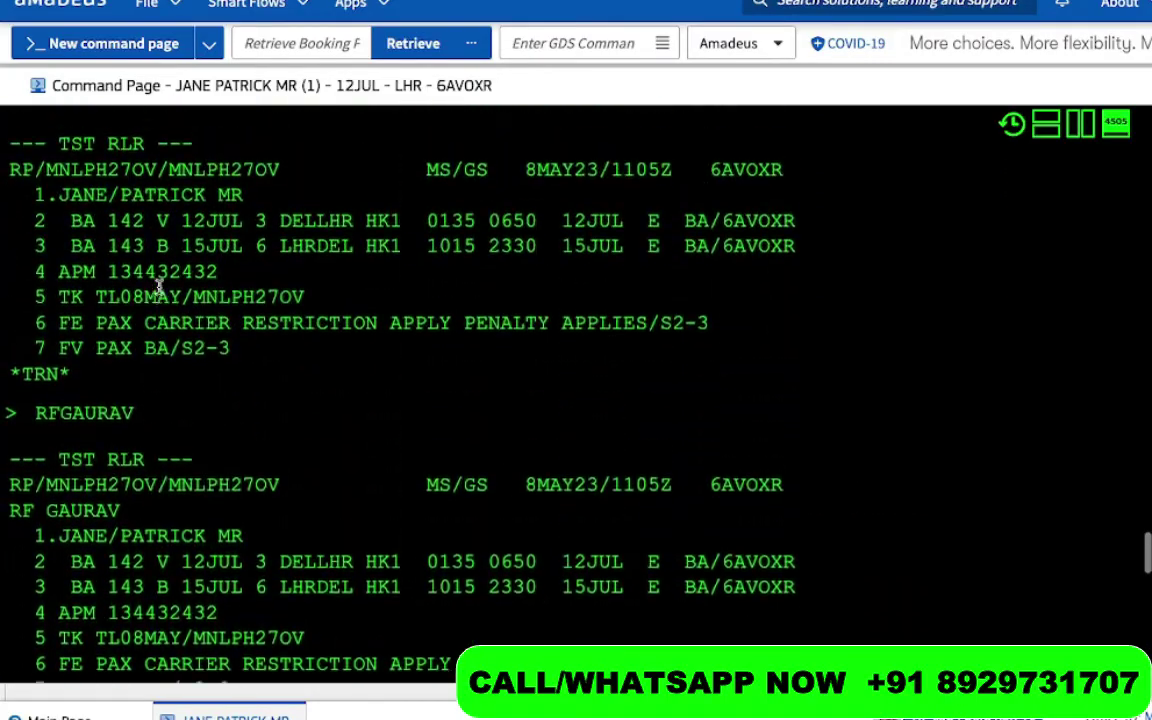
scroll(159, 288, up, 10)
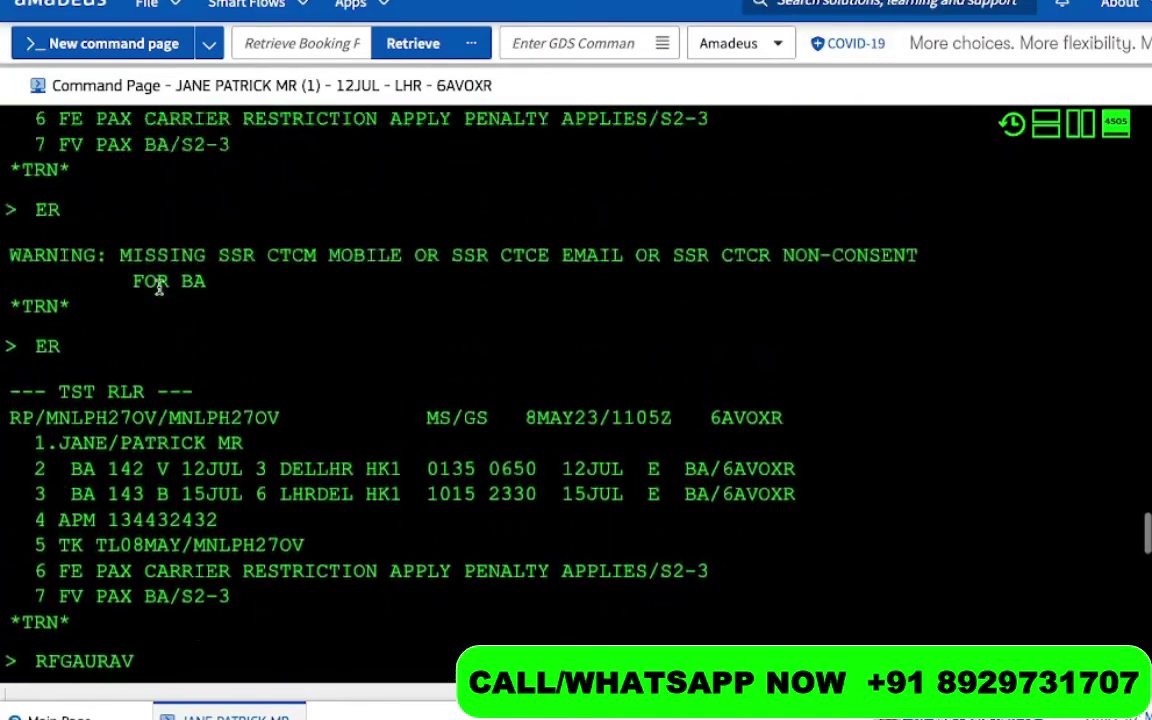
scroll(159, 290, up, 10)
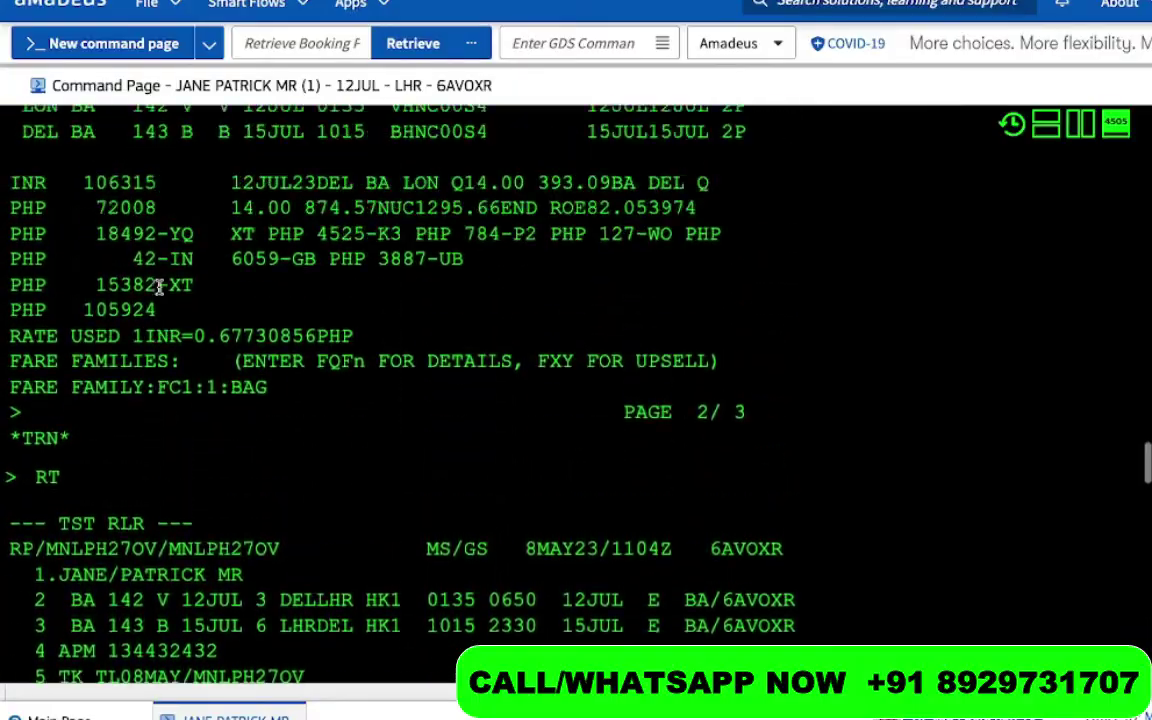
scroll(159, 288, up, 10)
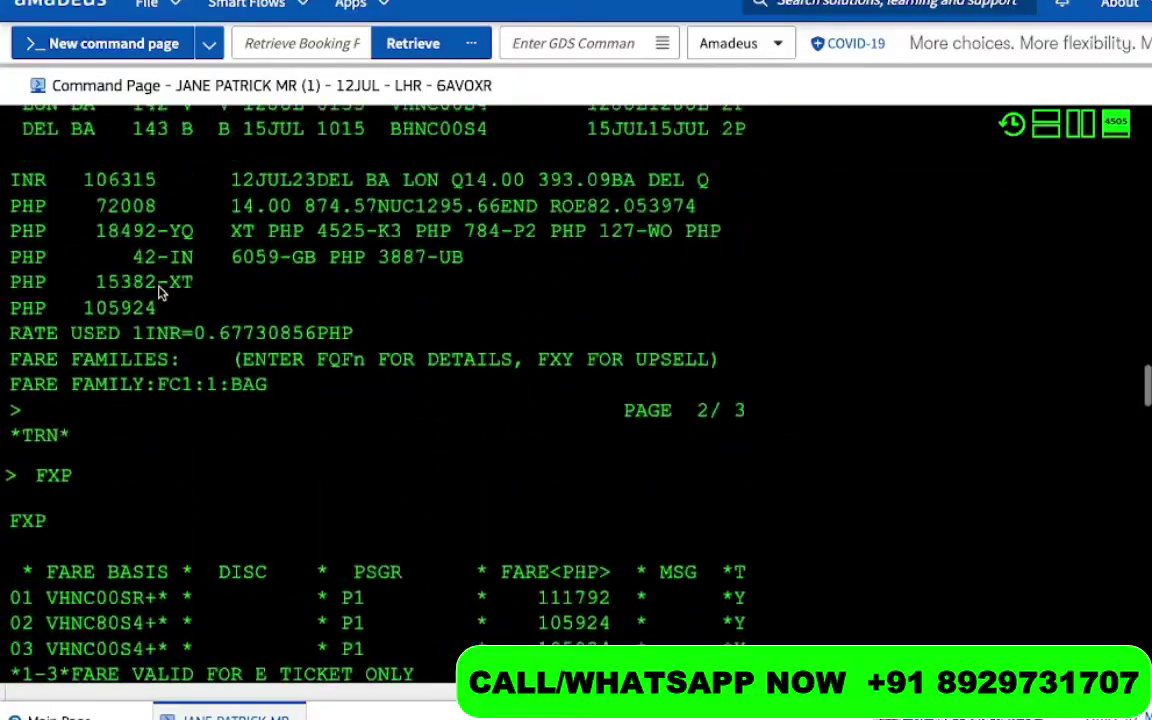
scroll(159, 285, down, 5)
scroll(159, 280, up, 1)
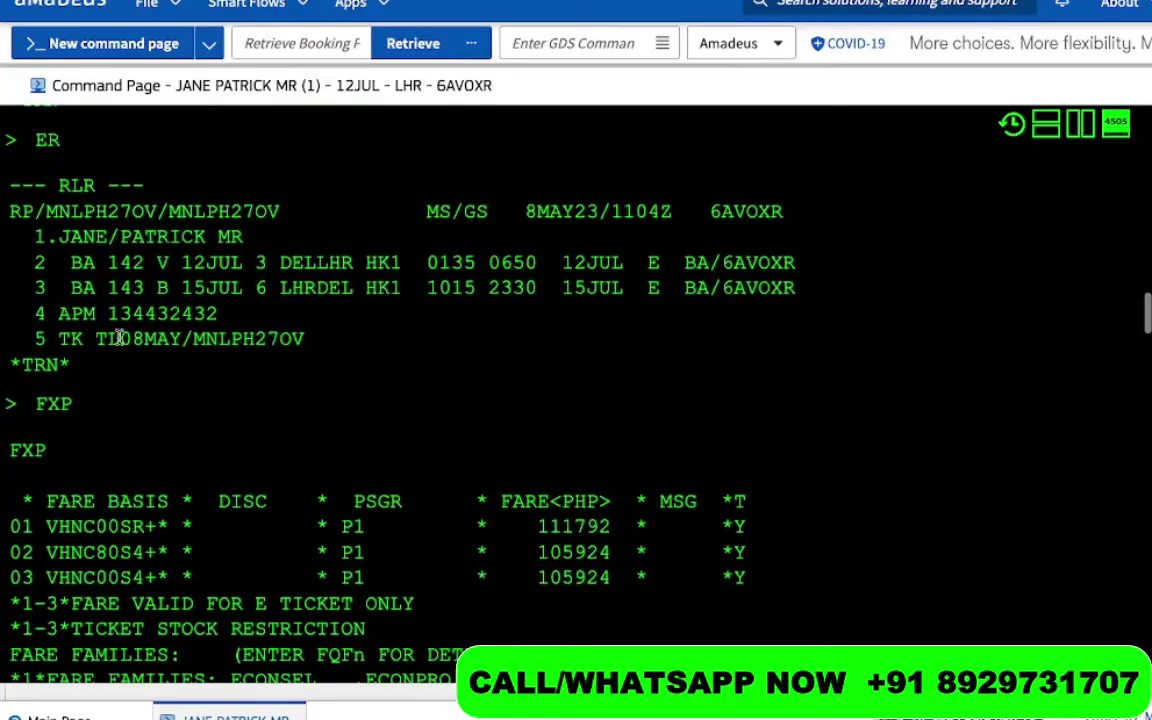
drag(113, 354, 22, 157)
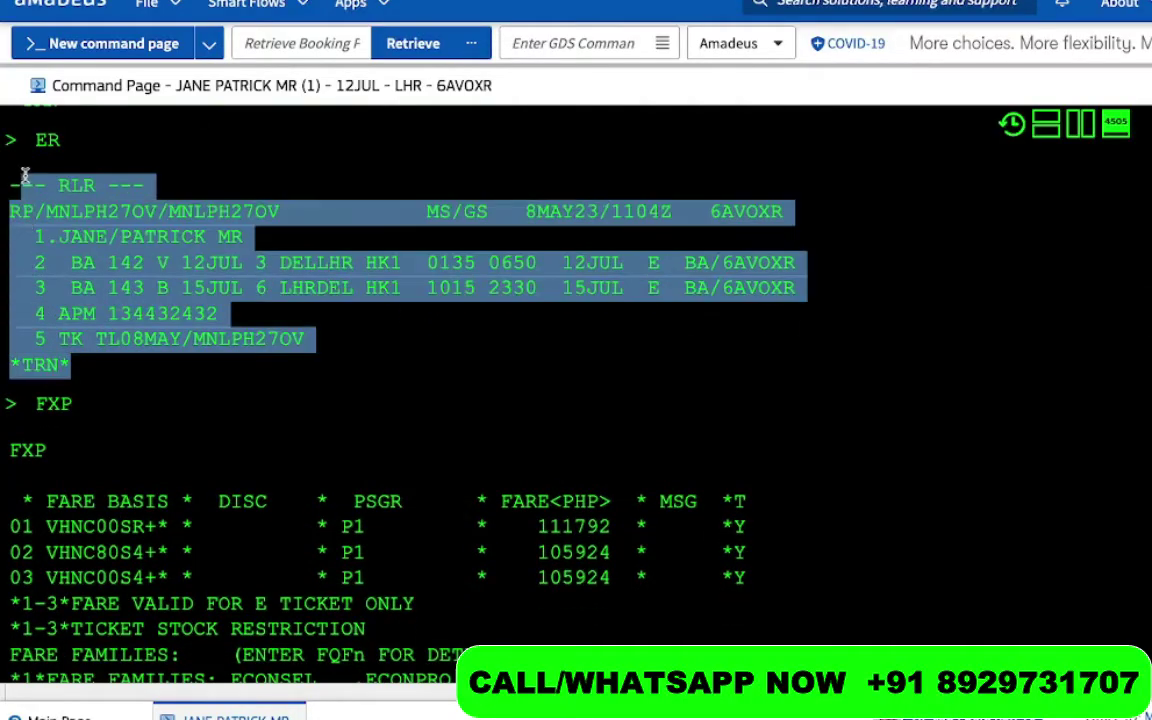
click(72, 403)
drag(72, 403, 26, 405)
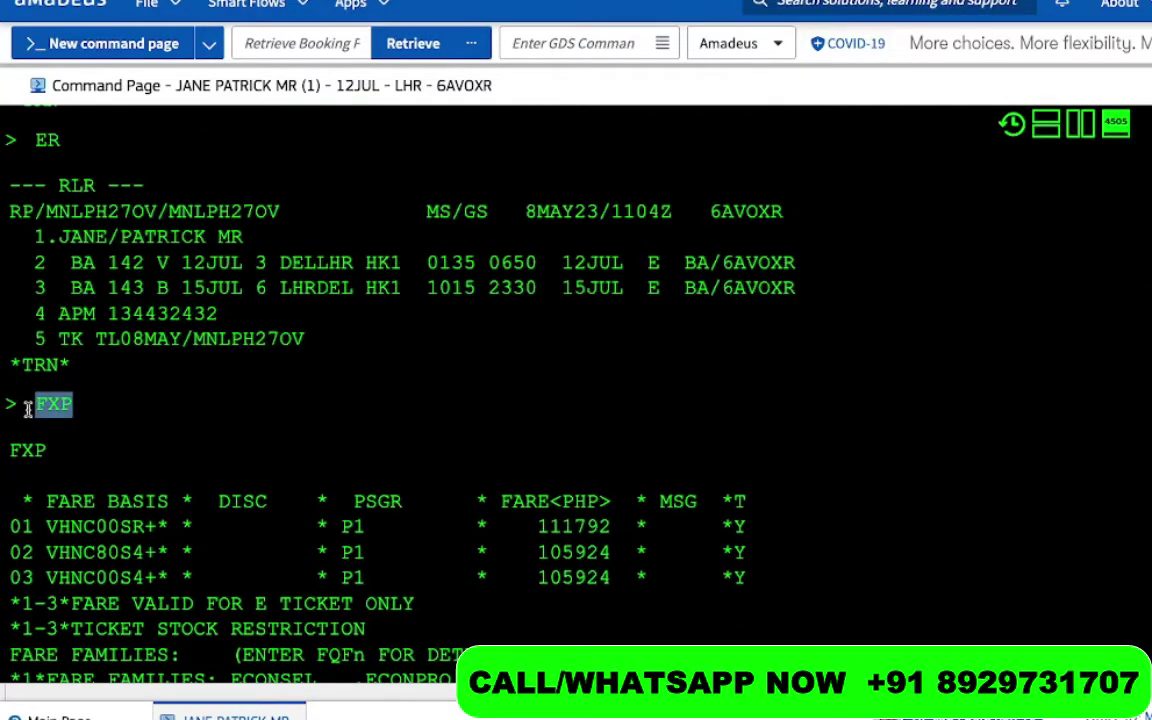
scroll(98, 506, down, 5)
scroll(99, 507, down, 5)
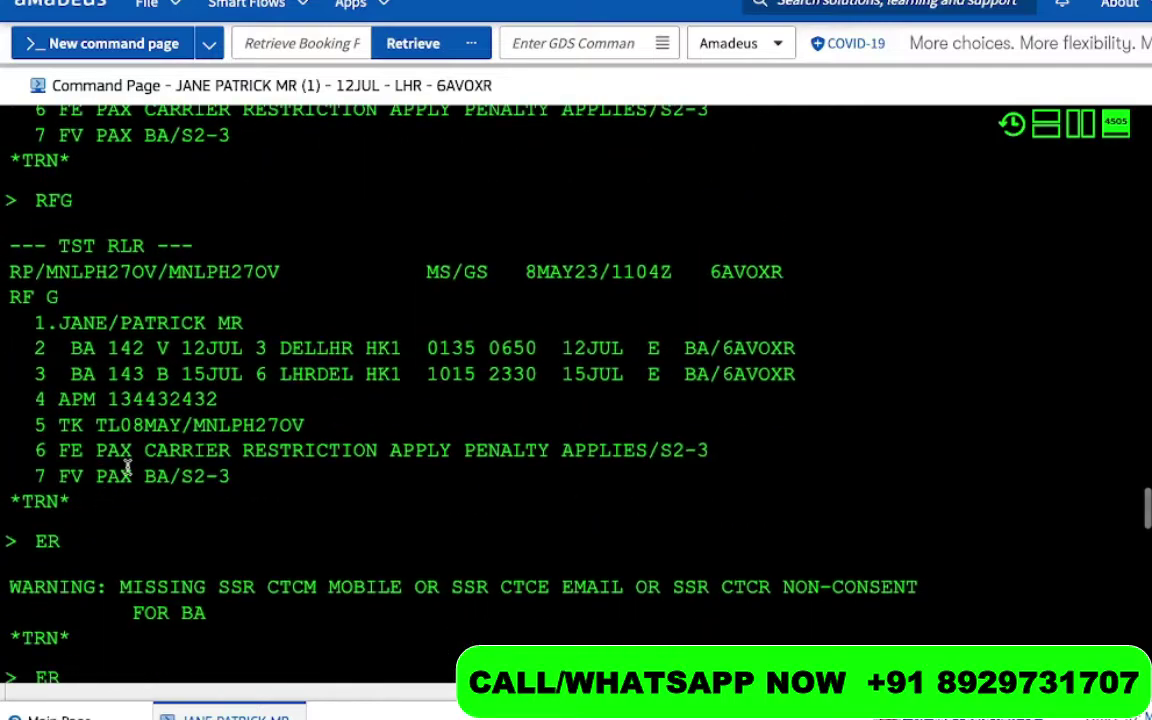
drag(130, 472, 55, 471)
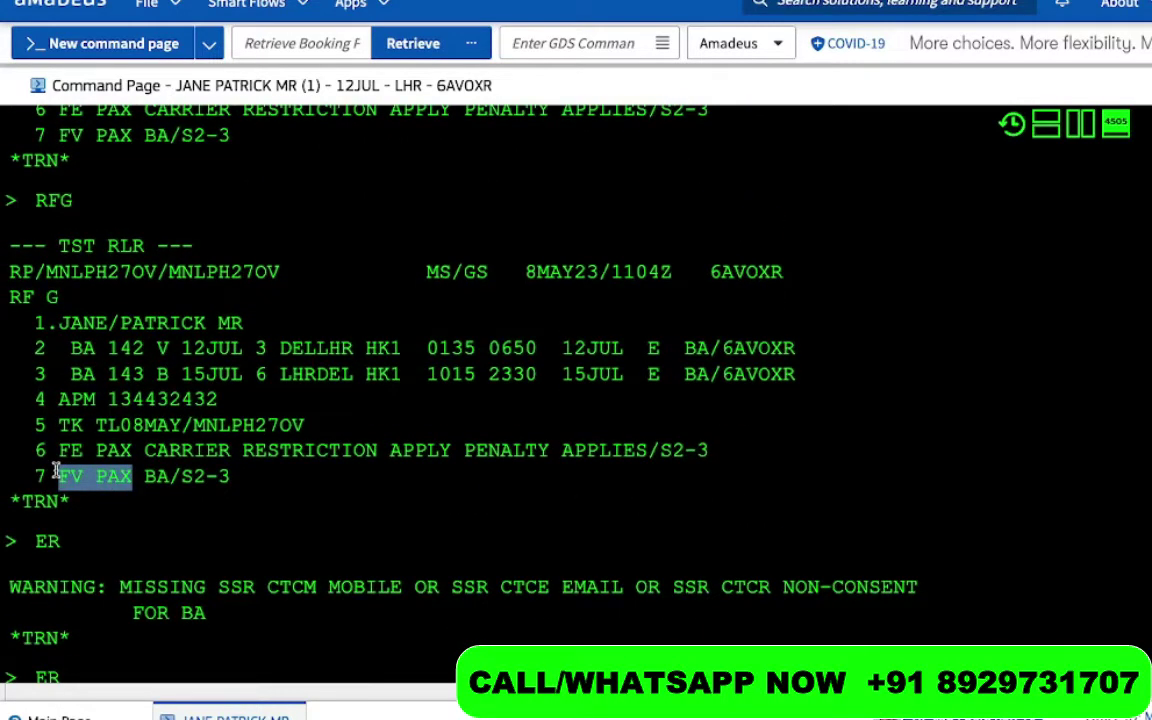
scroll(55, 471, down, 10)
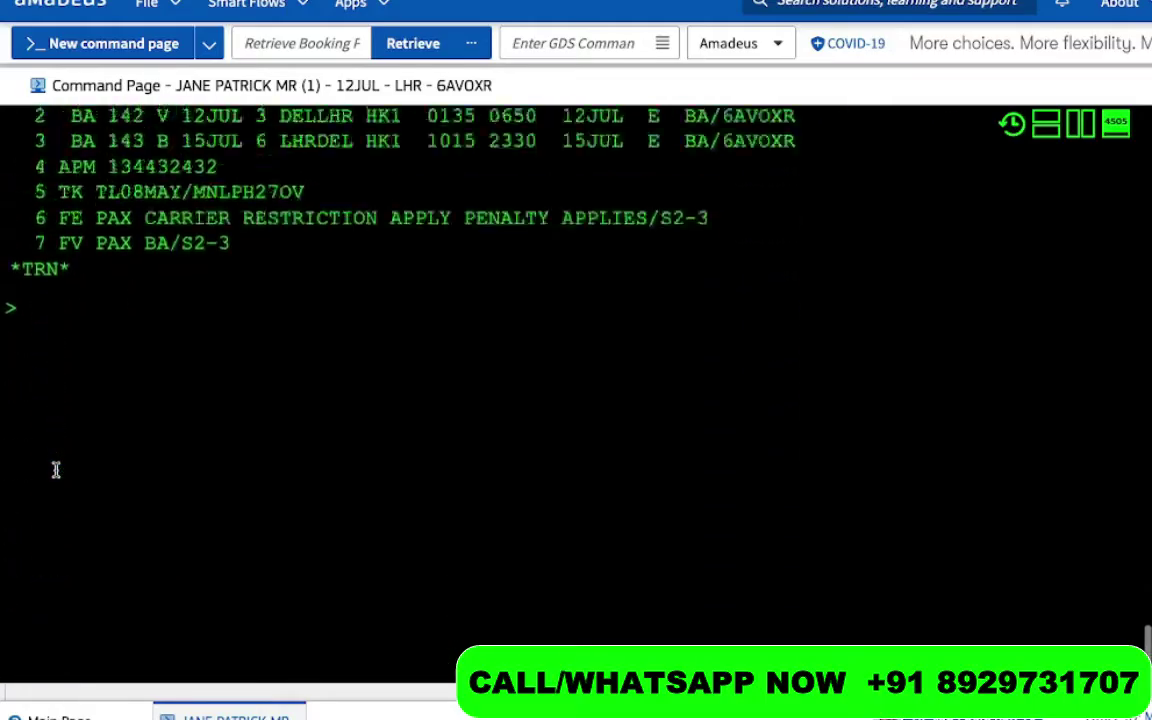
scroll(56, 470, up, 3)
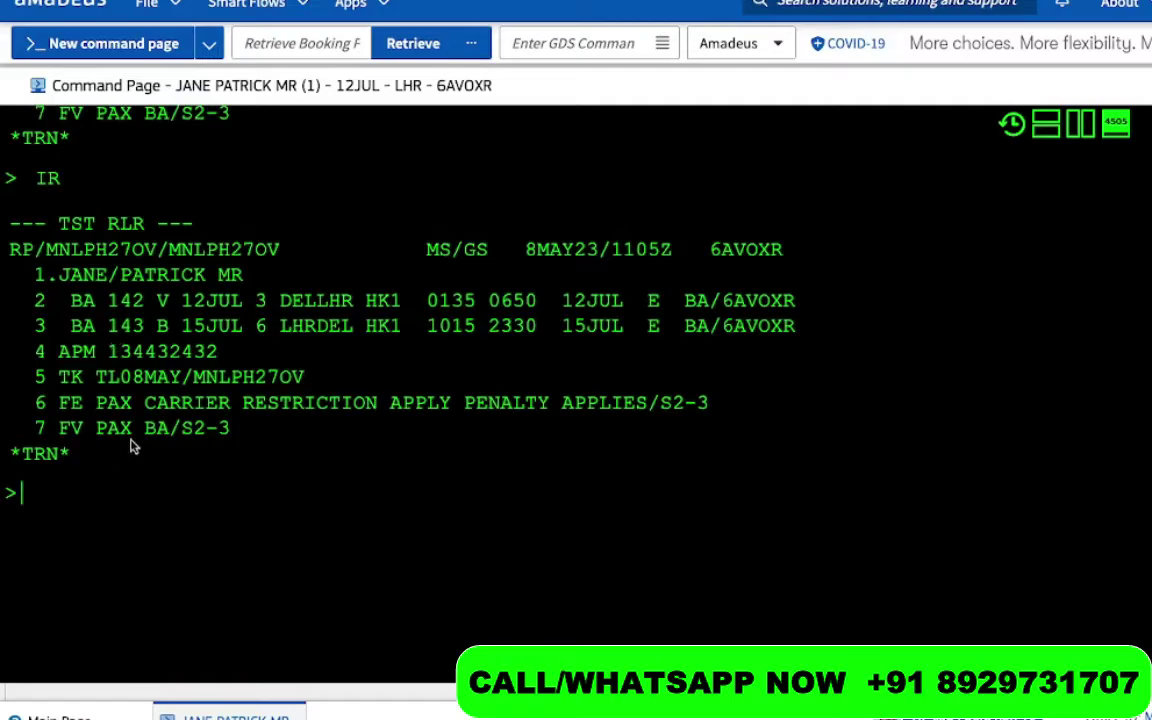
double_click(160, 429)
click(95, 566)
Display the stored TST with TQT and check the 72008 PHP equivalent fare.
text(TQT)
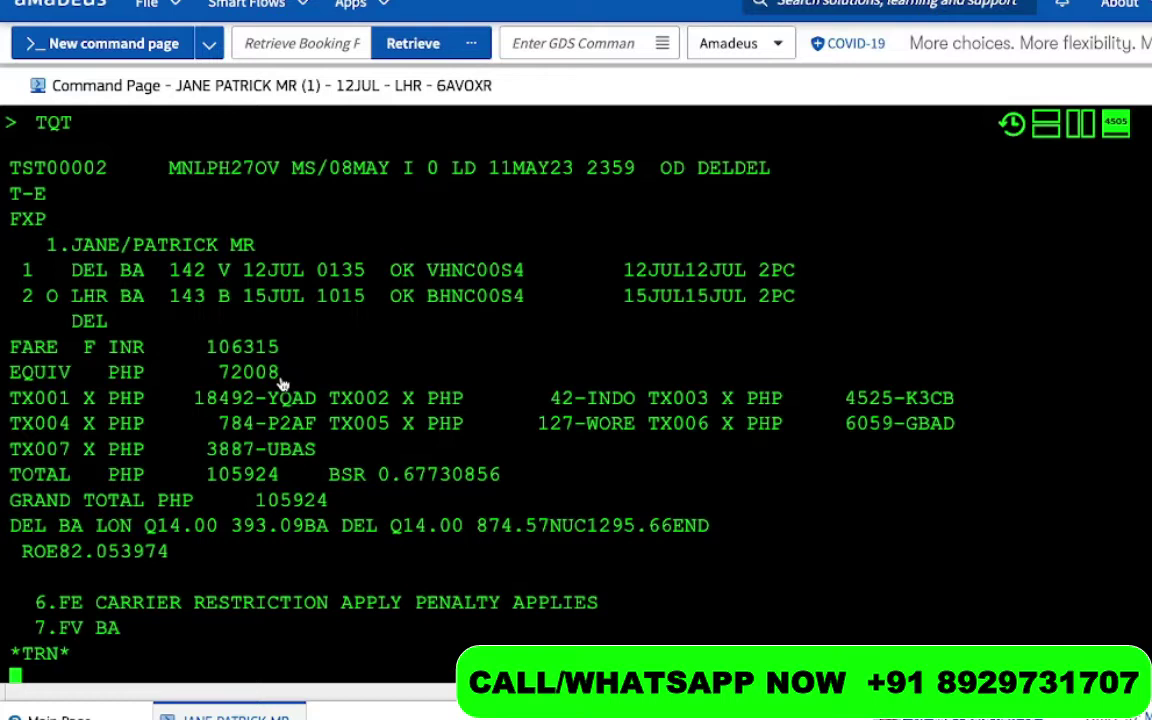
drag(282, 384, 216, 382)
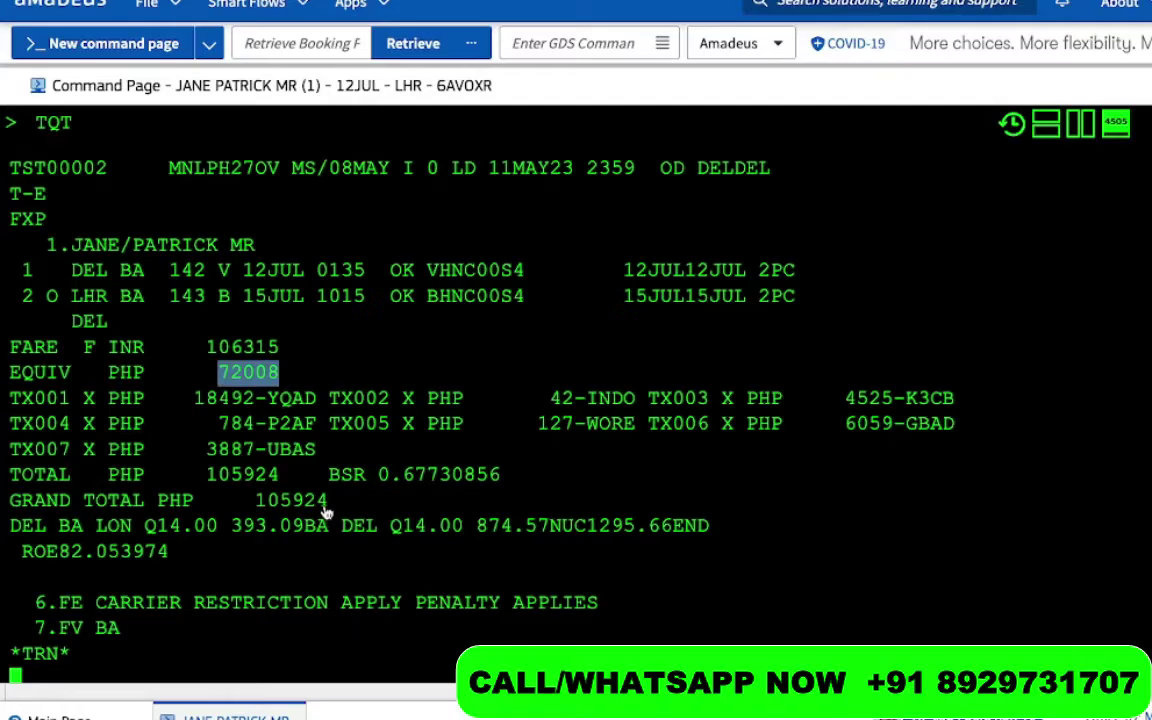
click(297, 378)
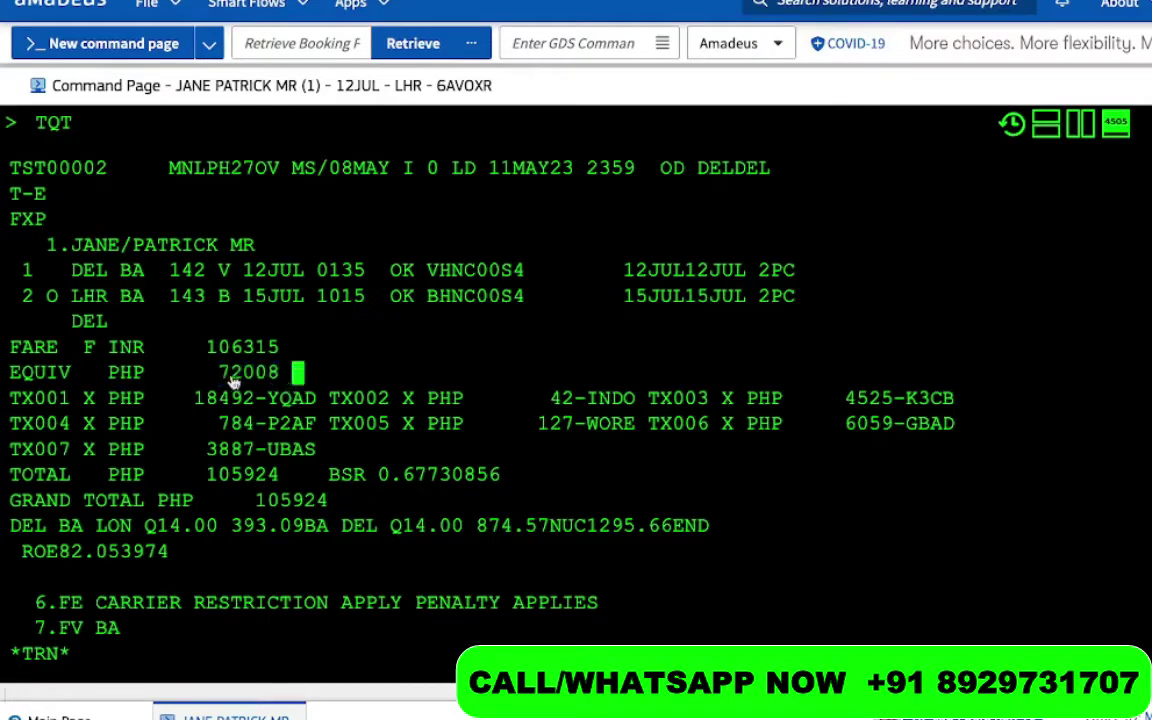
drag(218, 376, 303, 380)
scroll(268, 505, down, 3)
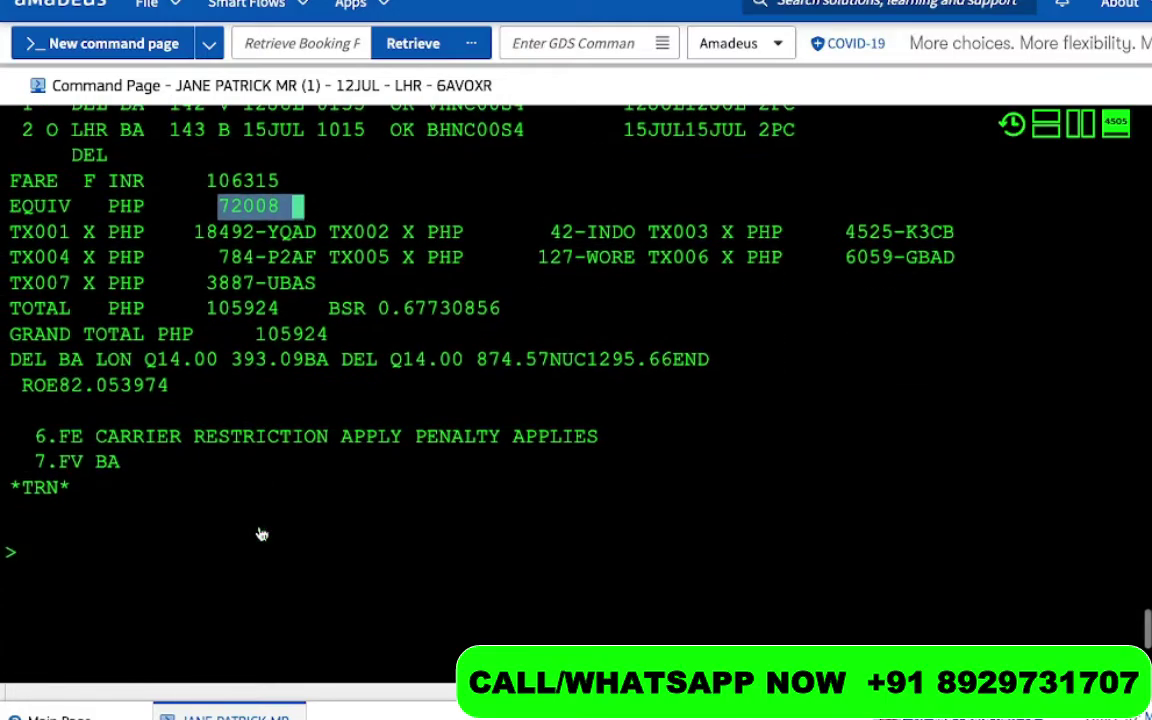
Redisplay the booking and add a 5% commission element with FM5.
text(RT)
key(Return)
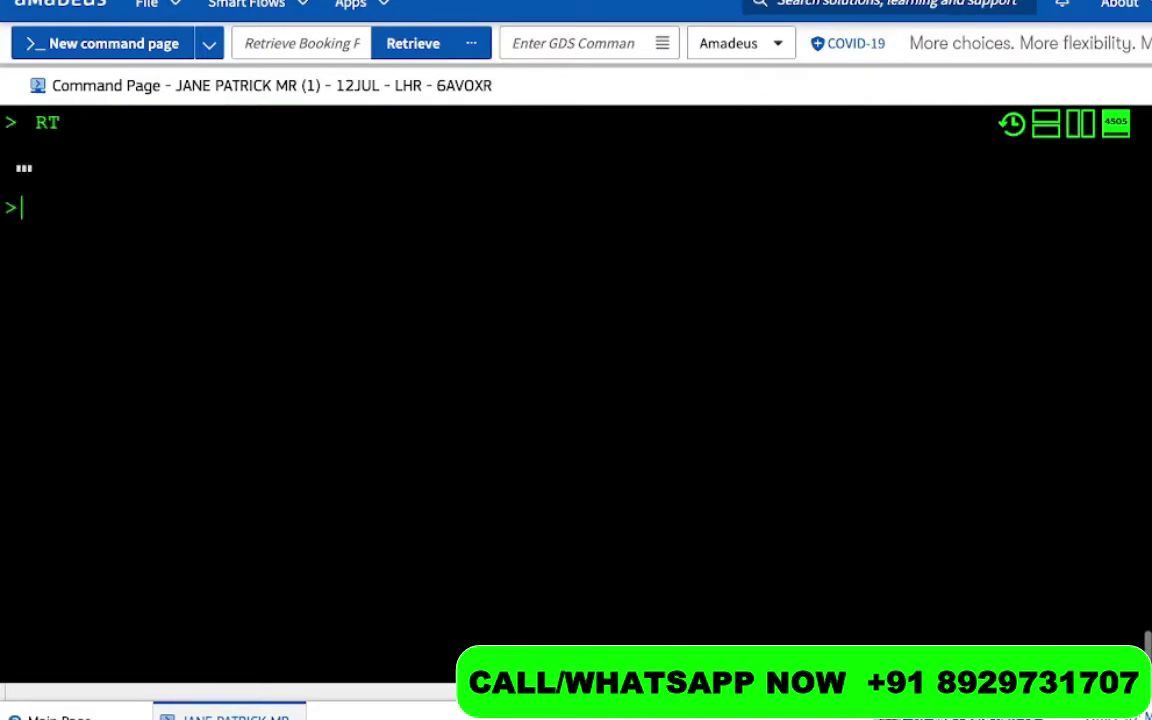
text(FM5)
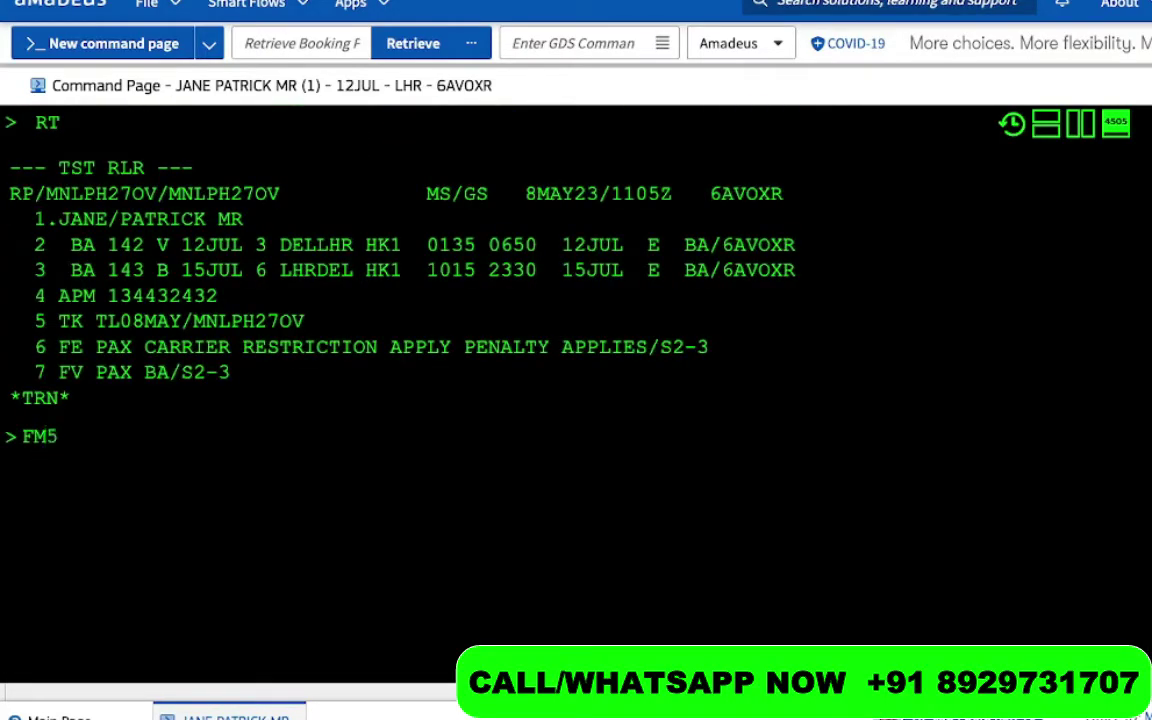
key(Return)
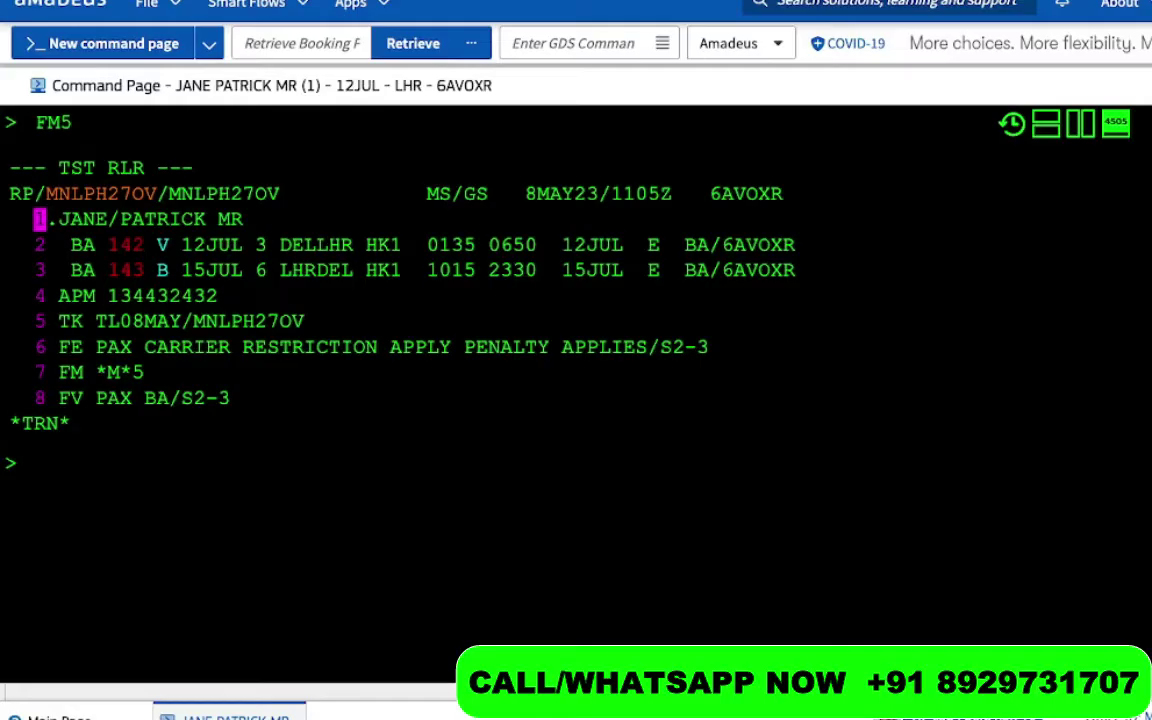
Erase the trial FM100A/FM2 entry and check the new FM *M*5 element on line 7.
text(FM)
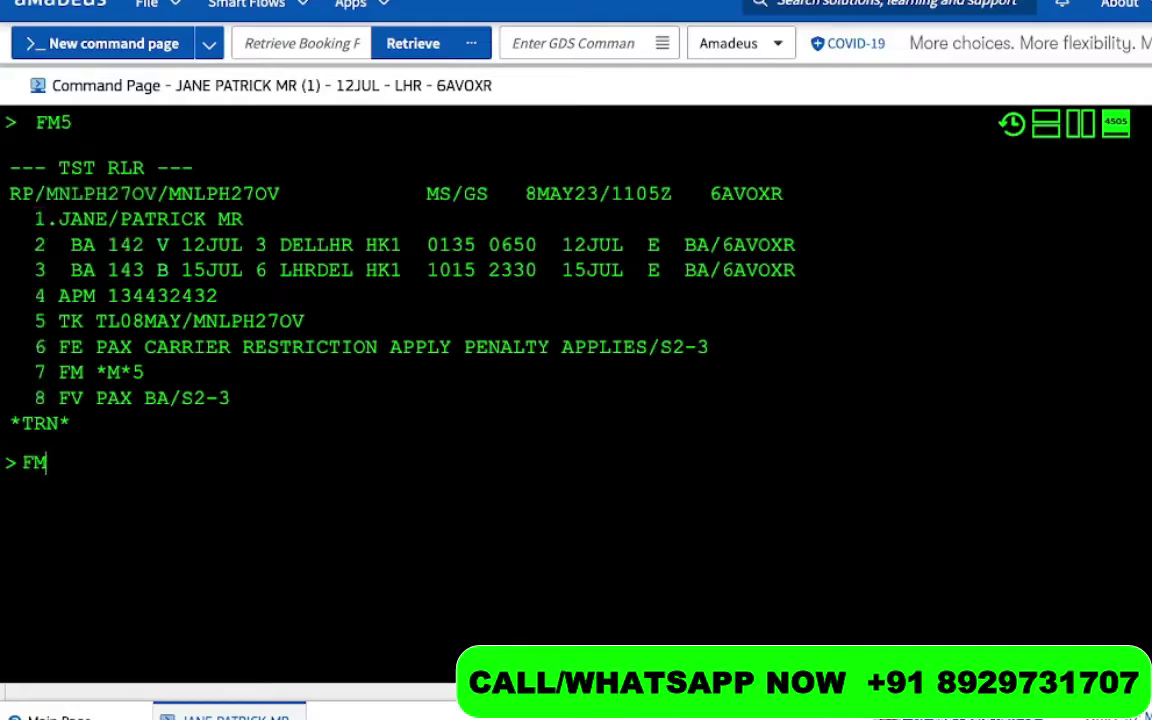
text(100)
text(A)
key(BackSpace)
key(BackSpace)
key(BackSpace)
key(BackSpace)
text(2)
key(BackSpace)
key(BackSpace)
key(BackSpace)
scroll(146, 272, up, 2)
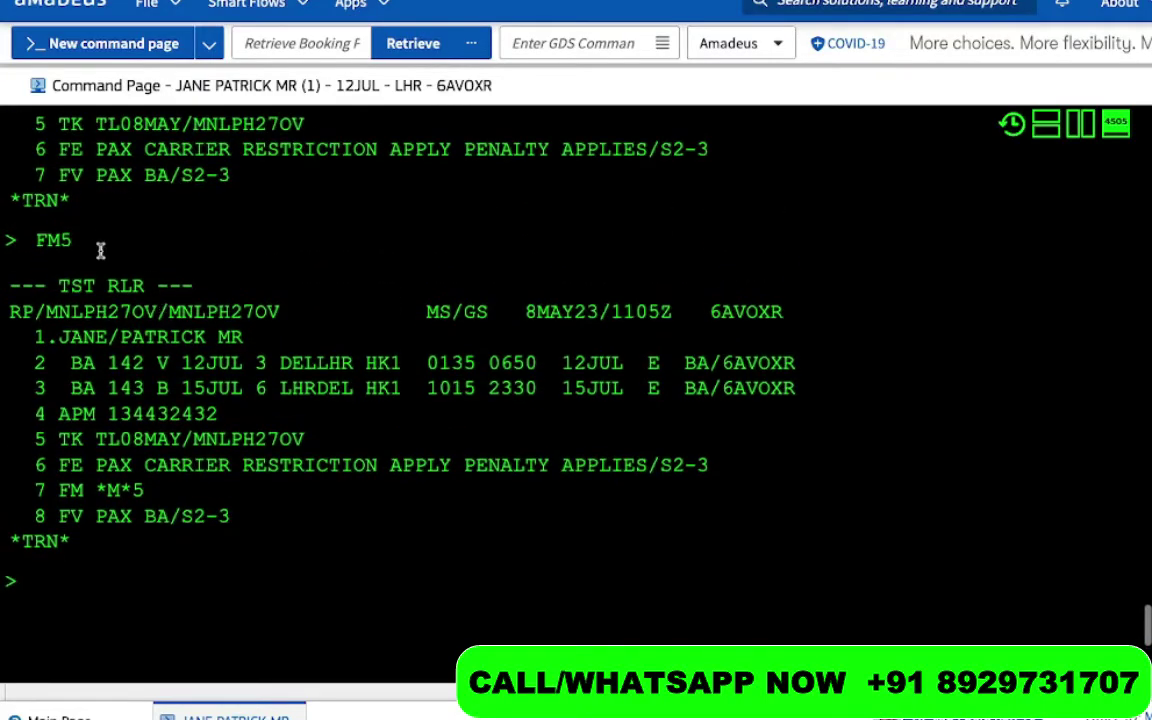
drag(88, 242, 36, 246)
drag(146, 490, 55, 500)
click(59, 601)
scroll(60, 601, down, 2)
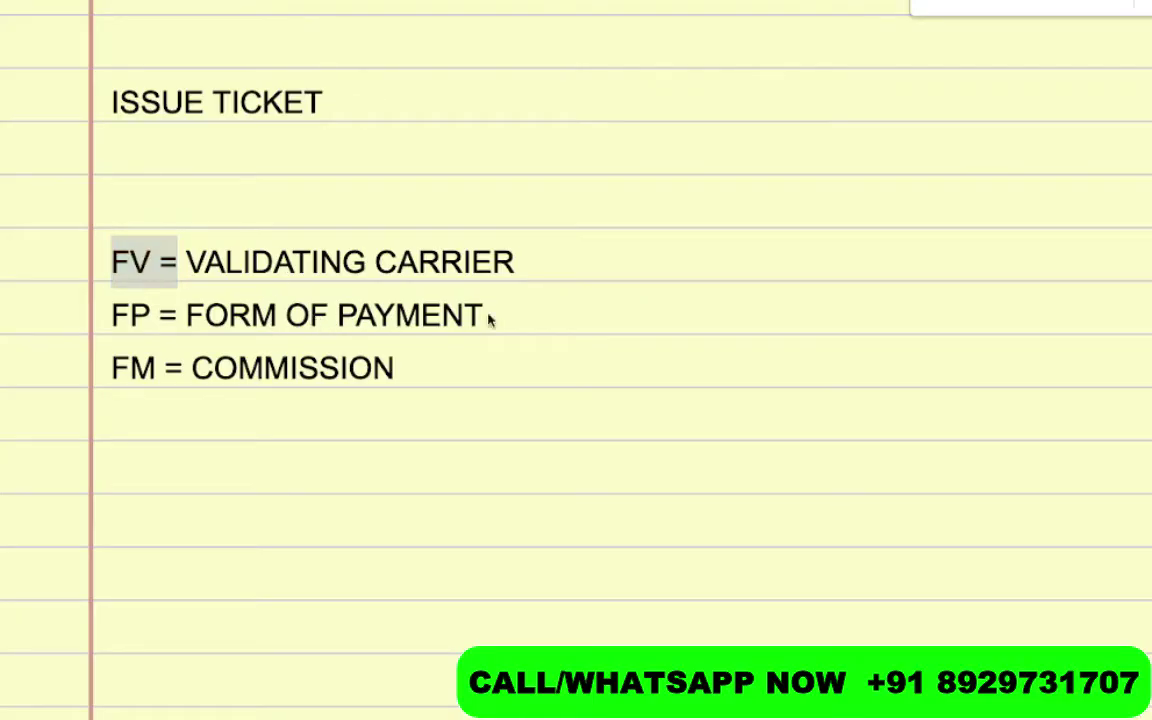
Return to the notes and highlight the FP = FORM OF PAYMENT line.
click(506, 314)
drag(506, 314, 110, 312)
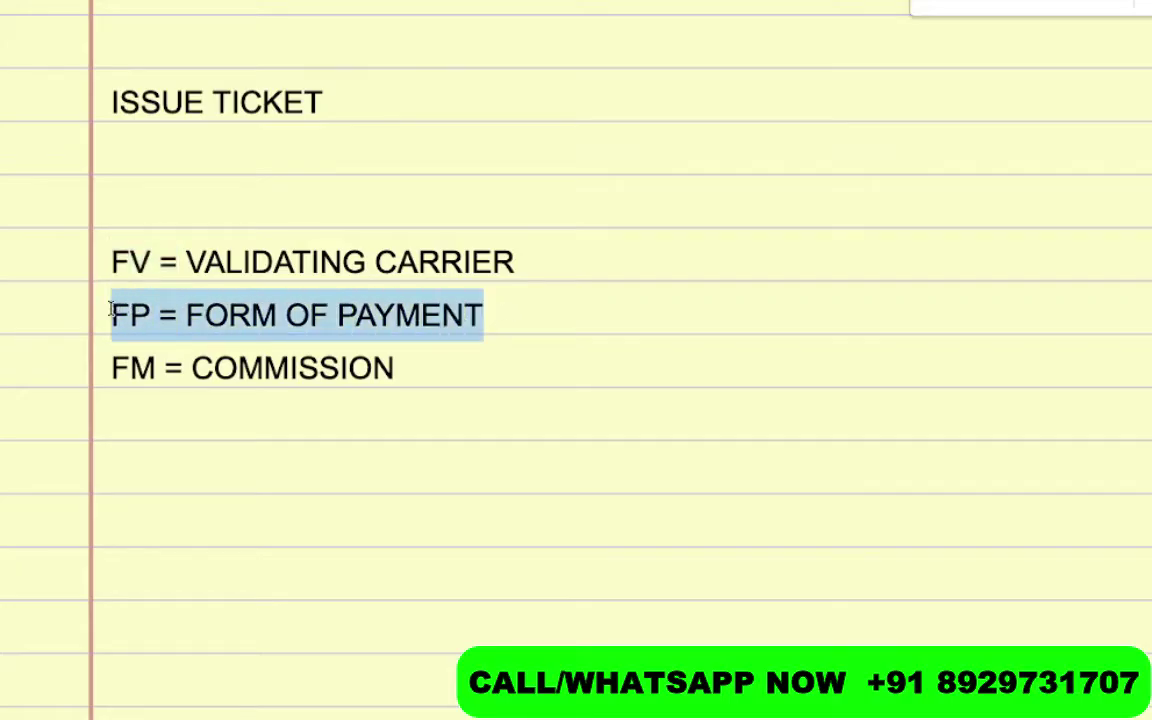
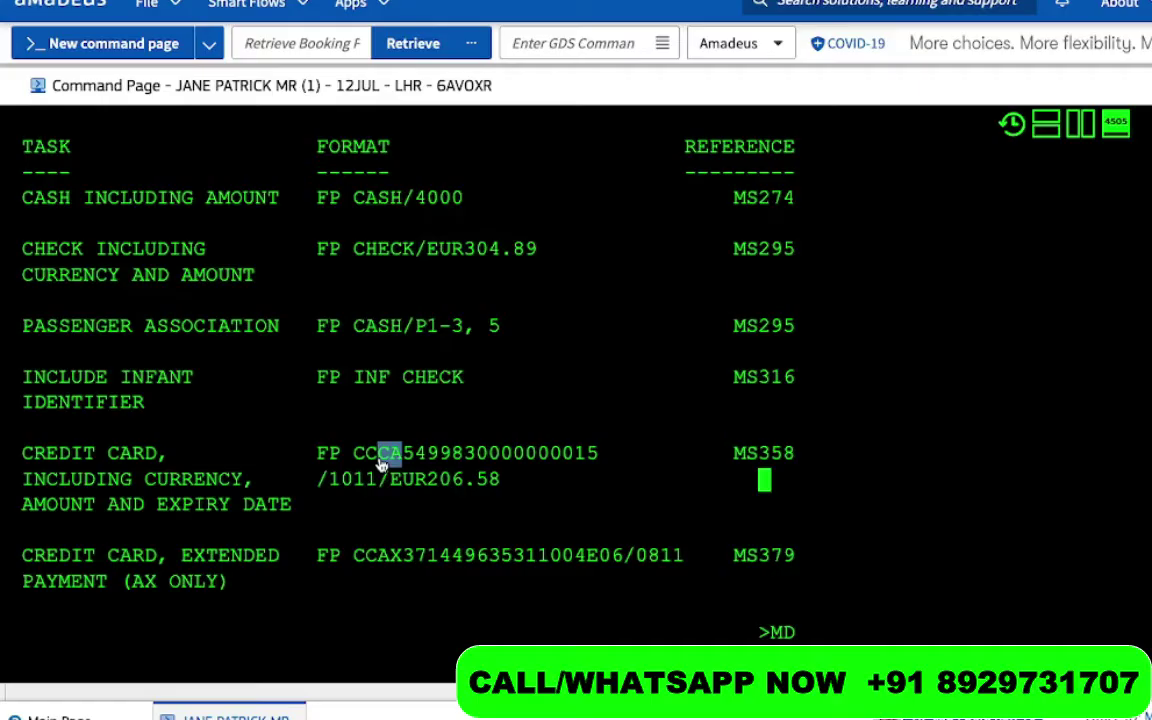
Highlight the help's card example: MS358 reference, card number, /1011 expiry and EUR206.58 amount.
drag(735, 462, 792, 467)
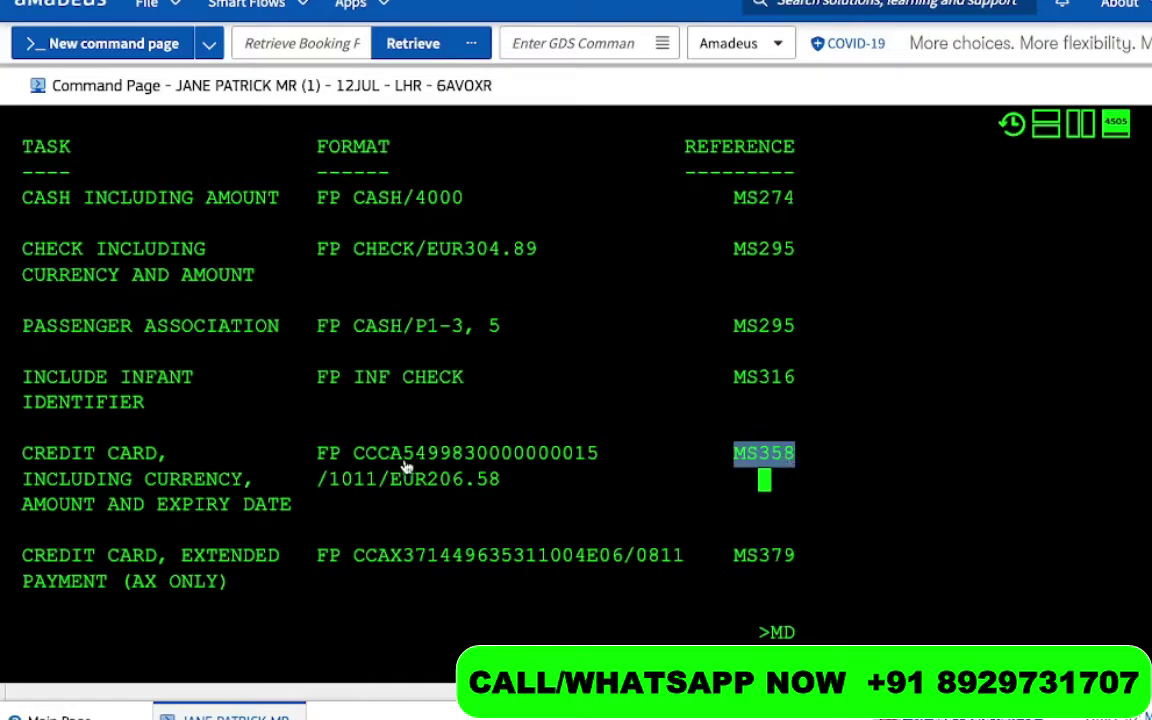
drag(406, 463, 595, 468)
drag(382, 489, 321, 492)
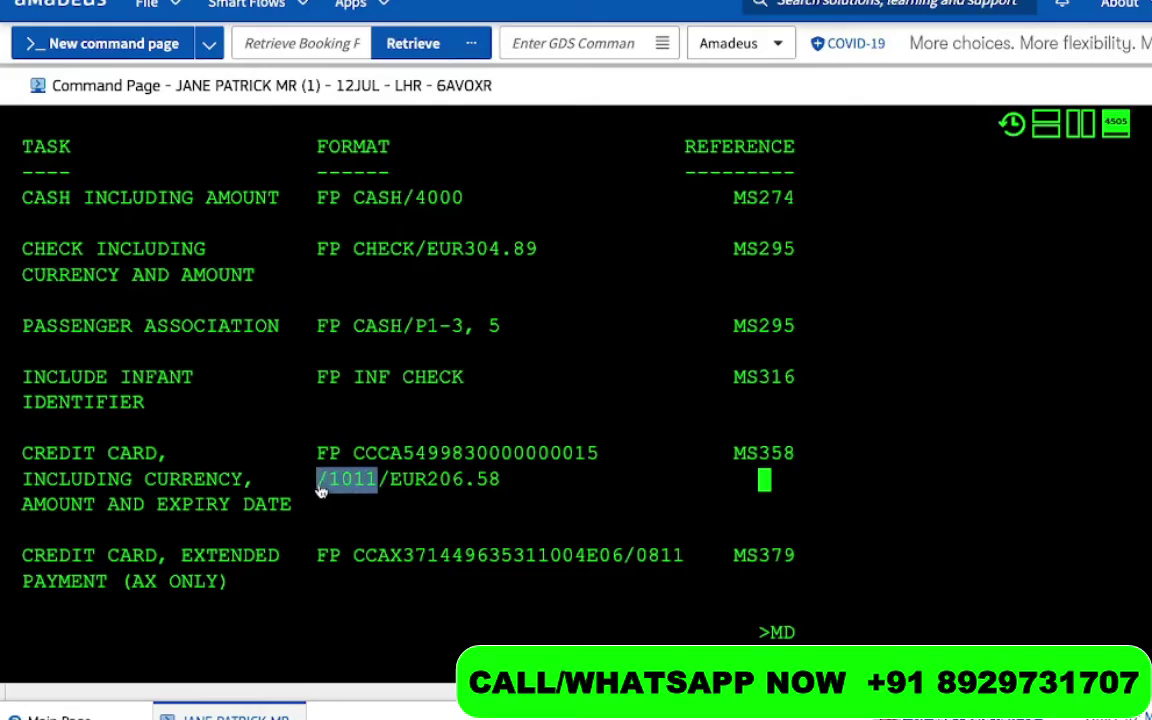
drag(496, 488, 391, 488)
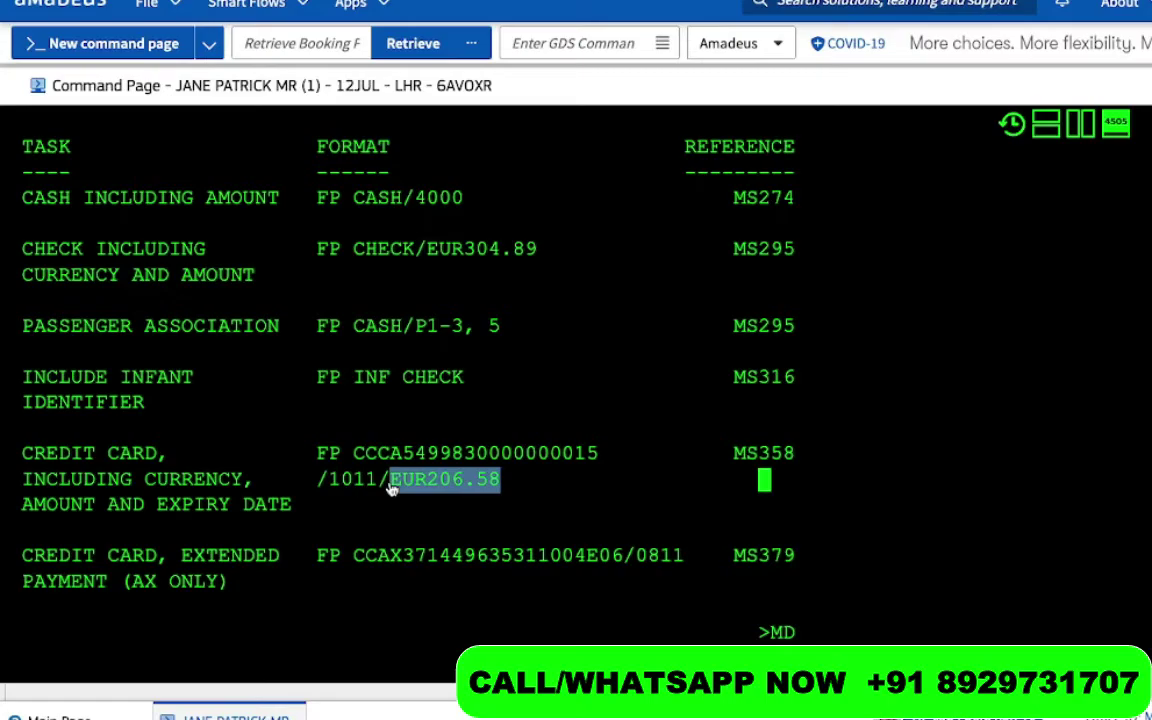
Redisplay the booking with RT and type the FPCASH payment entry.
scroll(411, 486, down, 3)
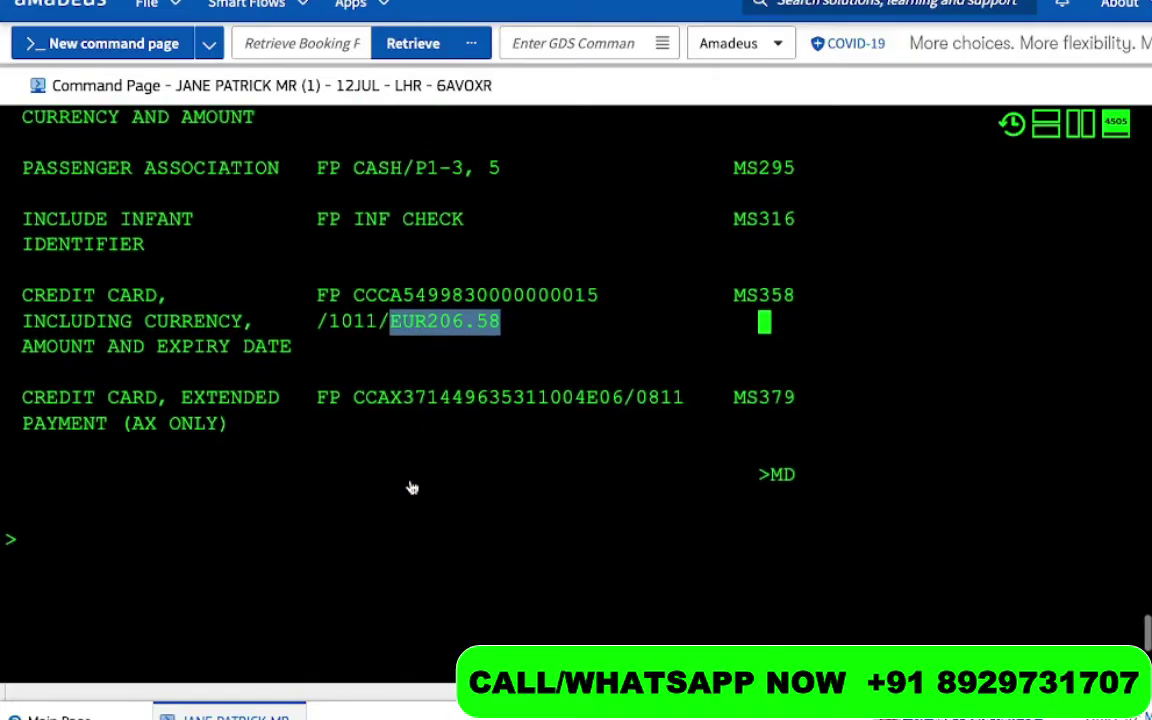
scroll(239, 608, down, 1)
click(239, 608)
text(RT)
key(Return)
text(FPCASH)
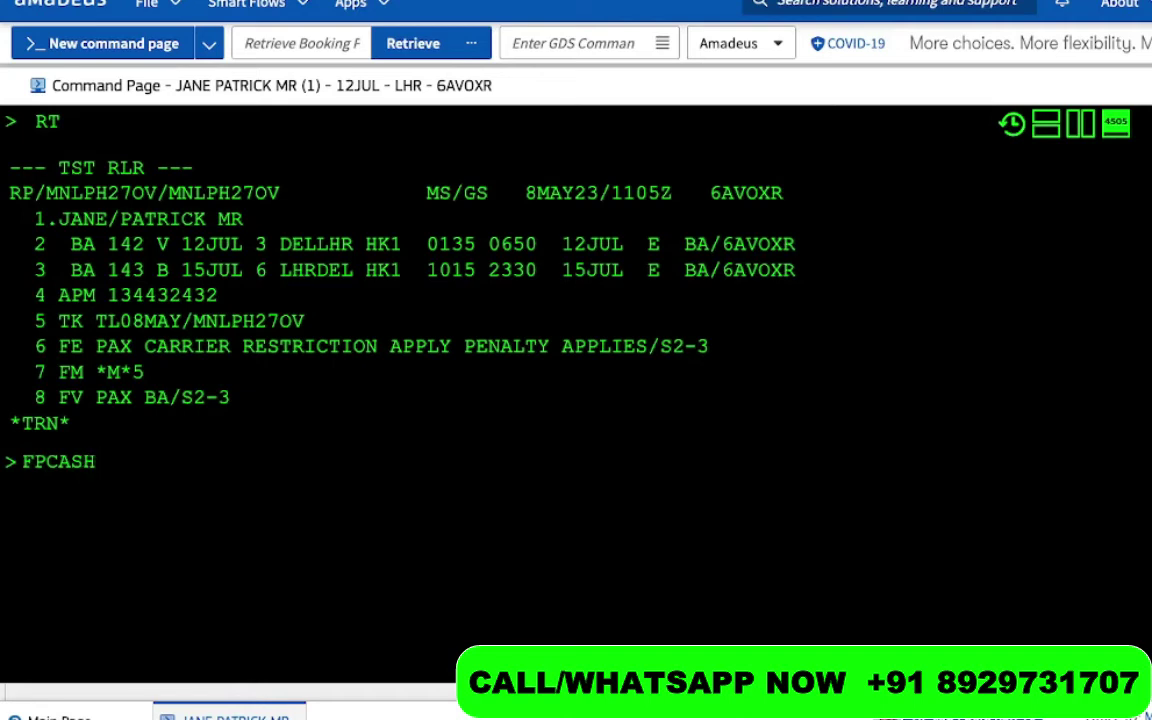
Add the FP CASH payment element and point out the FV, FP CASH and FM *M*5 elements.
key(Return)
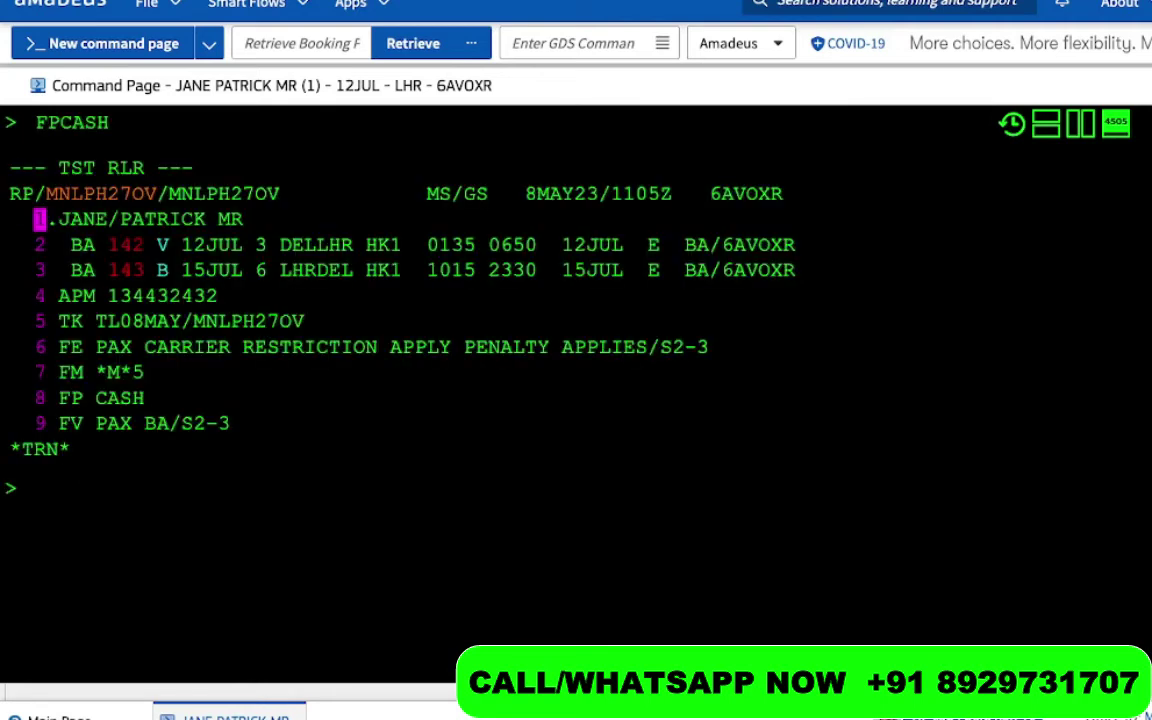
drag(231, 425, 50, 428)
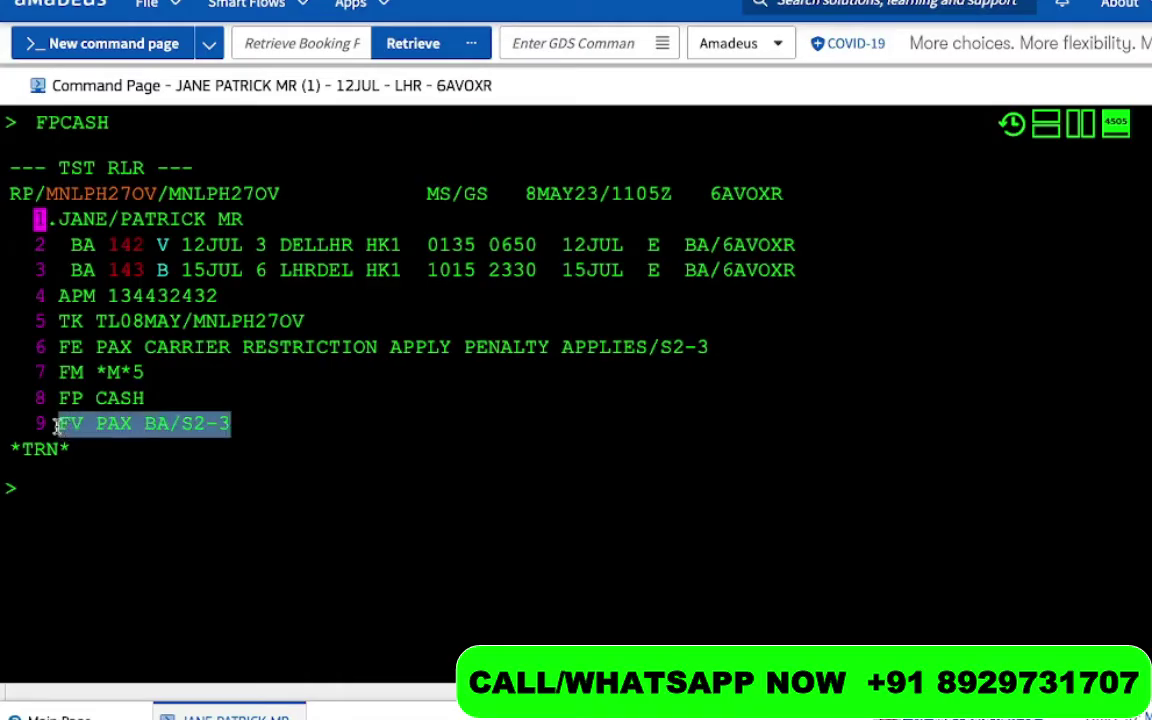
click(140, 400)
drag(140, 400, 58, 402)
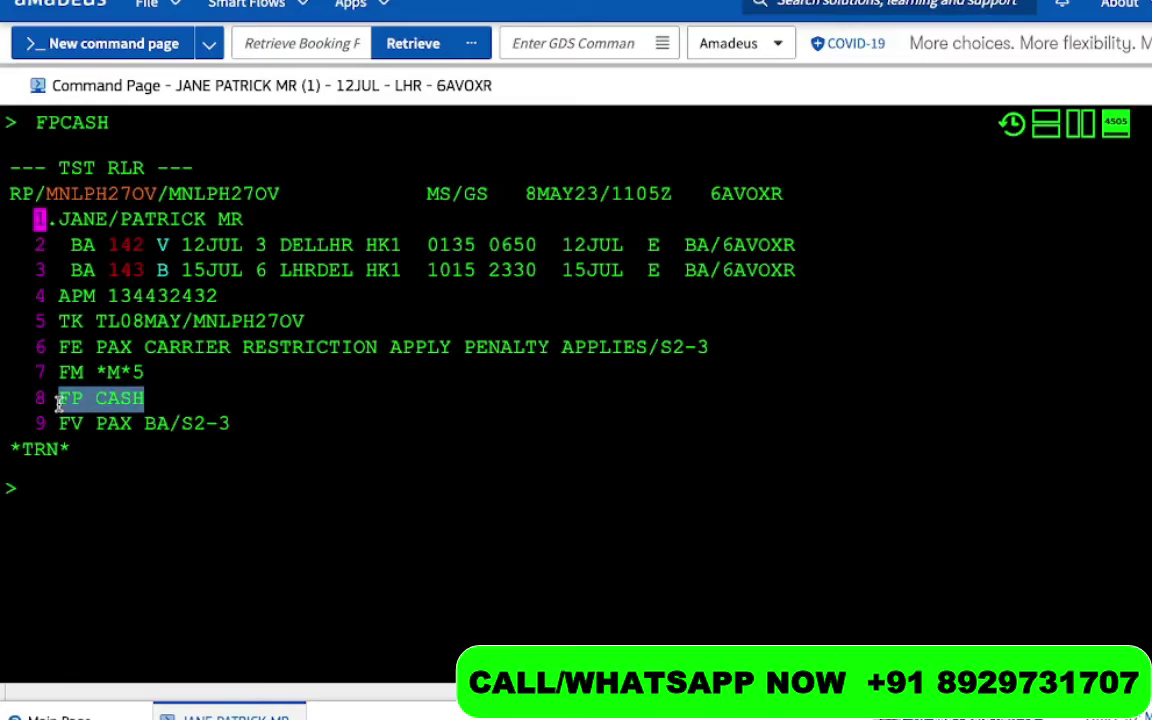
click(141, 372)
drag(141, 372, 60, 374)
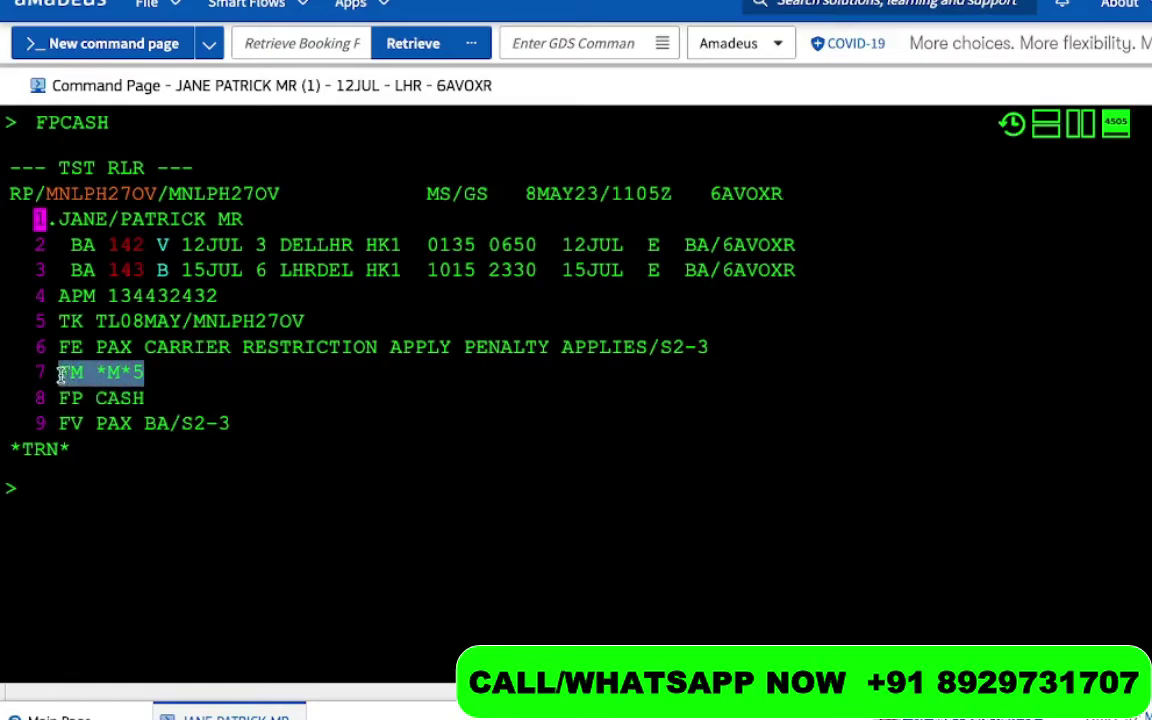
Add received-from G with RFG and save the booking with ER.
click(49, 522)
text(RFG)
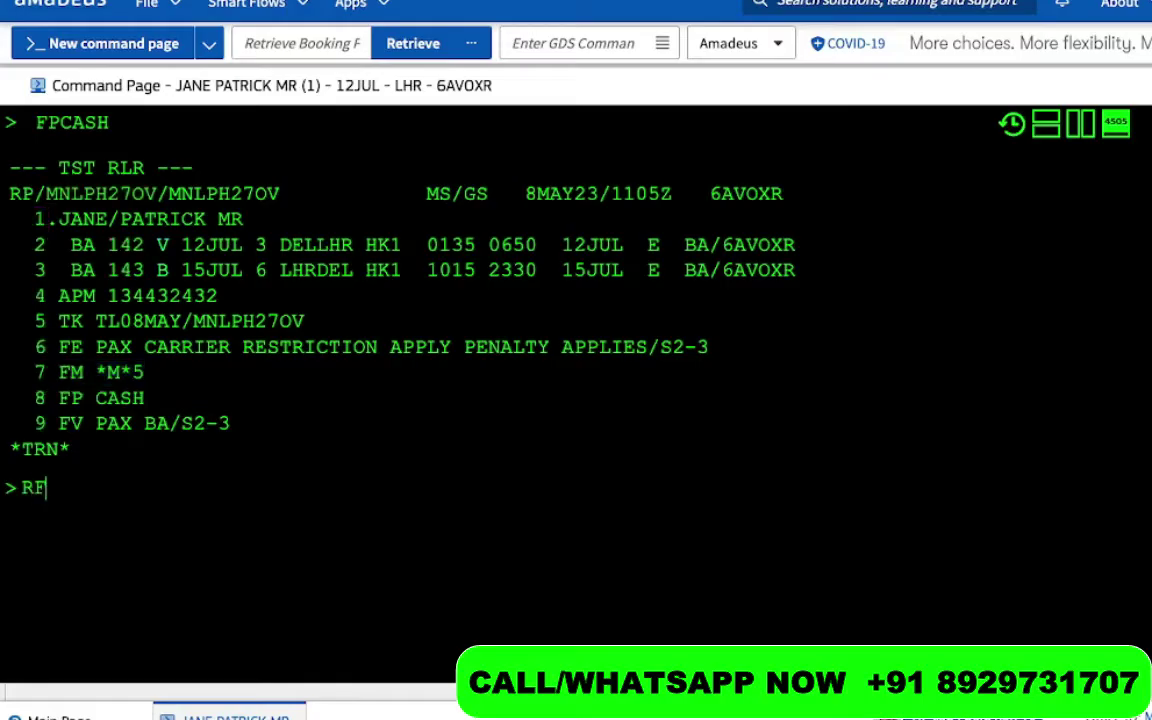
key(Return)
text(ER)
key(Return)
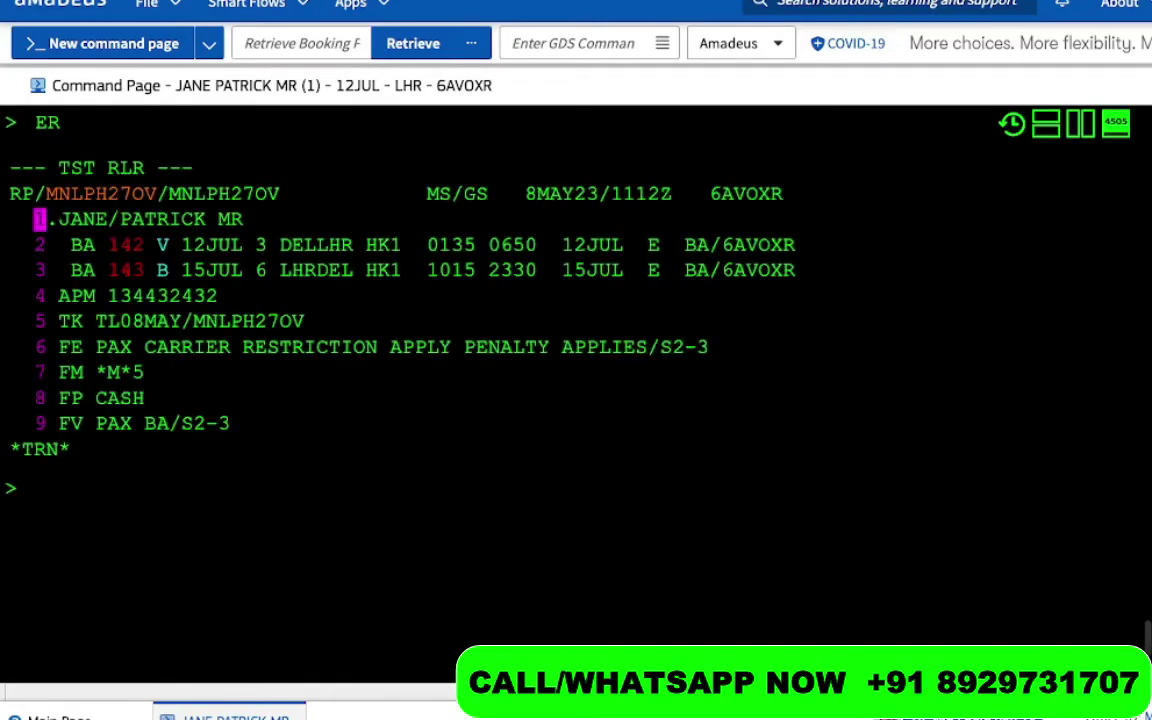
Redisplay the saved booking record with IR.
text(IR)
key(Return)
text(IR)
key(Return)
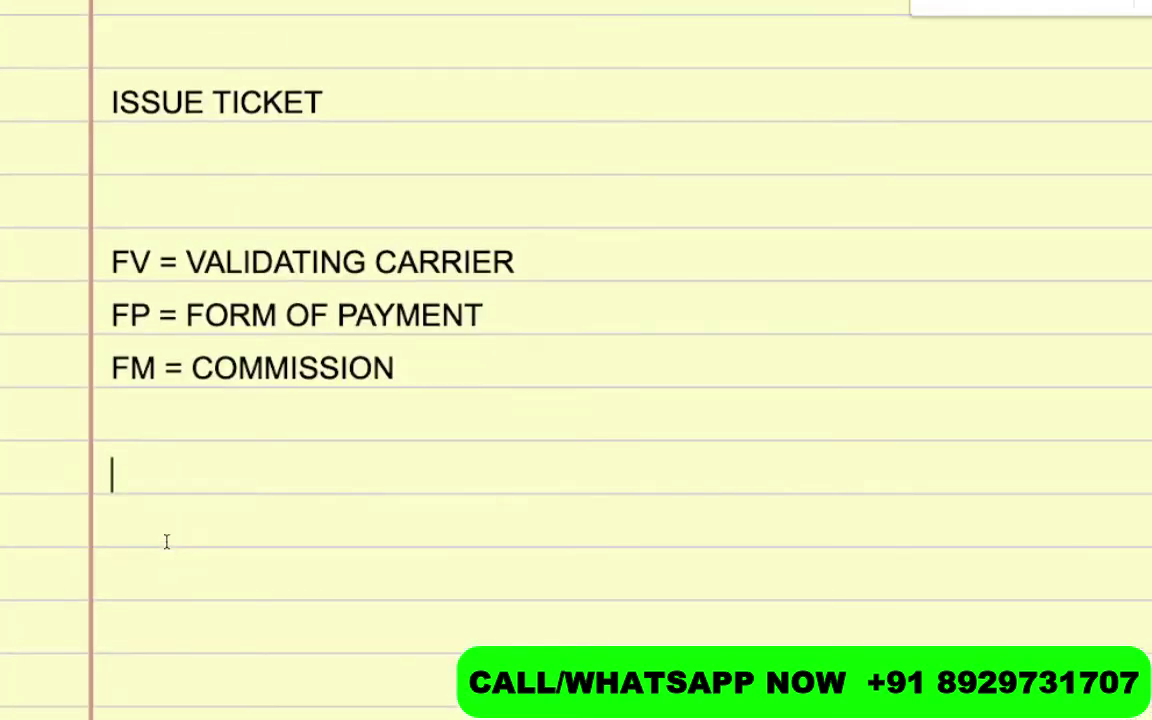
Write the ticketing command TTP/ET/RT beneath the FM = COMMISSION line in the notes.
text(TTP/RT)
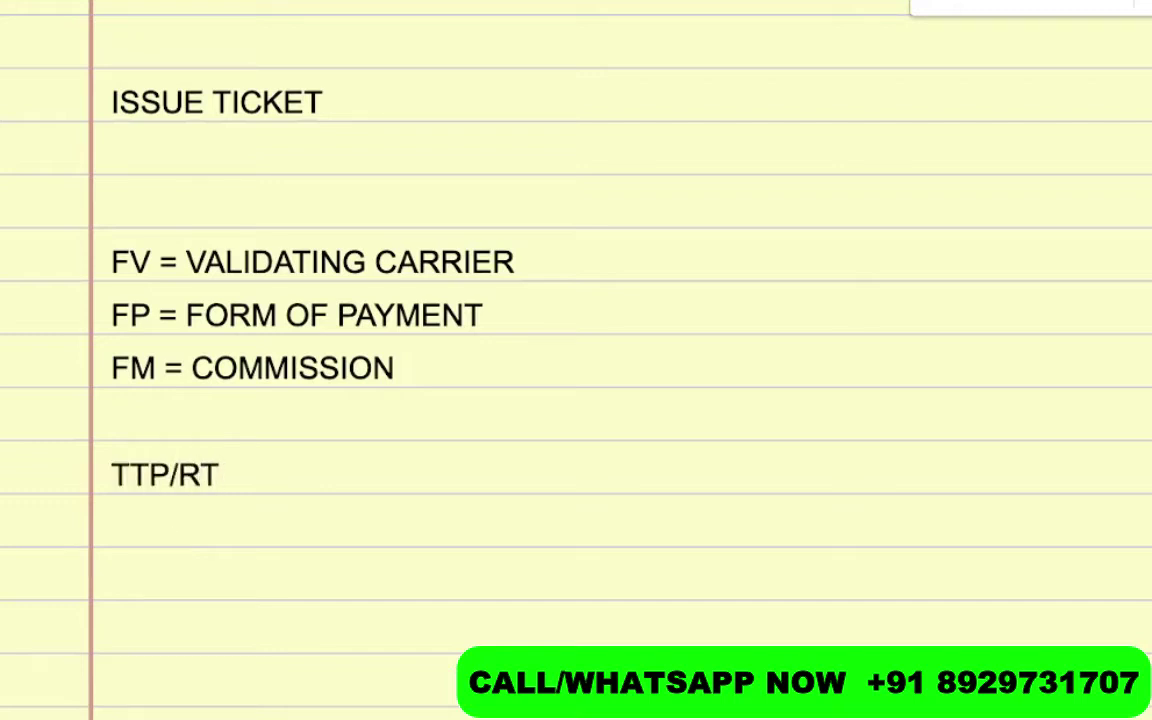
key(BackSpace)
key(BackSpace)
text(ET/RT)
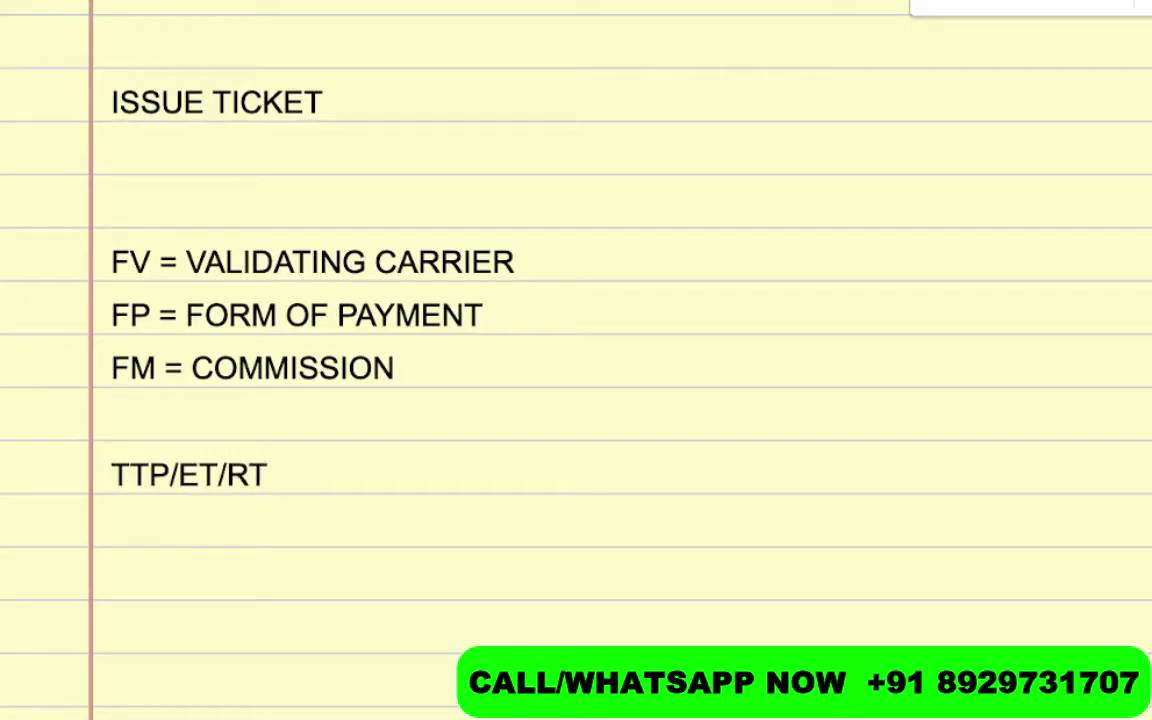
Select the /ET/RT, ET and RT parts of the command to explain each one.
key(shift+Left)
key(shift+Left)
key(shift+Left)
key(shift+Left)
key(shift+Left)
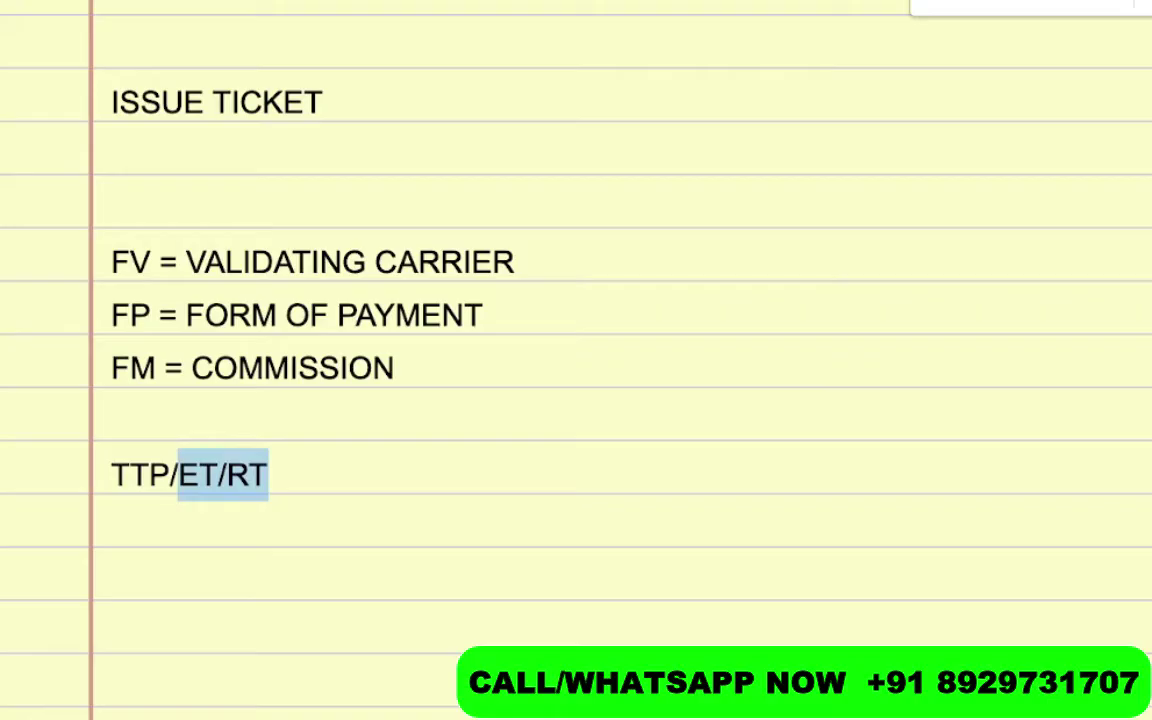
key(Left)
key(Right)
key(Right)
key(Left)
key(Left)
key(Left)
key(Right)
key(Right)
key(Right)
key(Right)
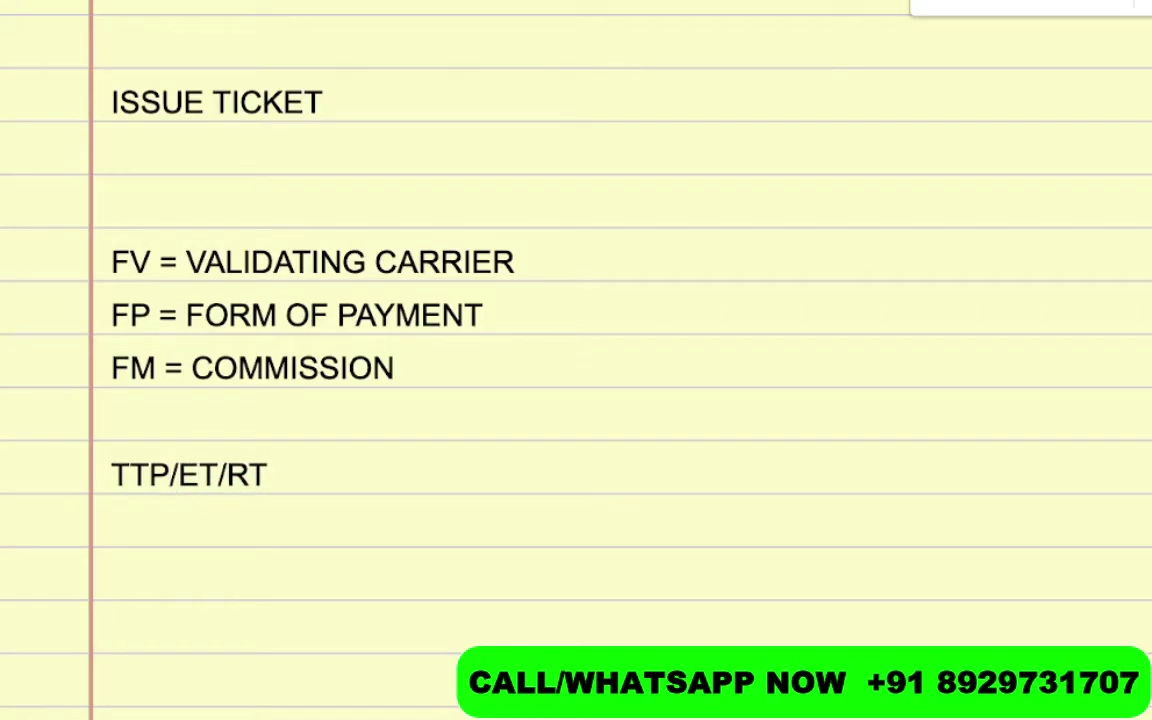
key(shift+Right)
key(shift+Right)
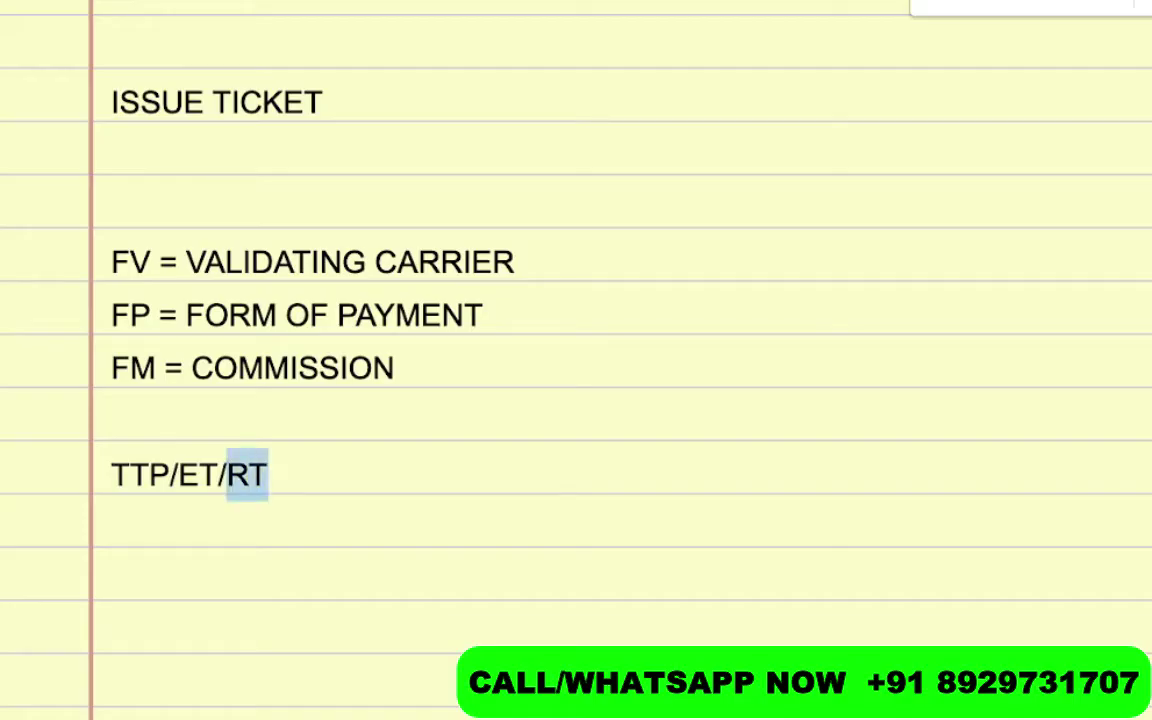
key(Right)
key(shift+Left)
key(shift+Left)
key(shift+Left)
key(shift+Left)
key(shift+Left)
key(shift+Left)
key(shift+Right)
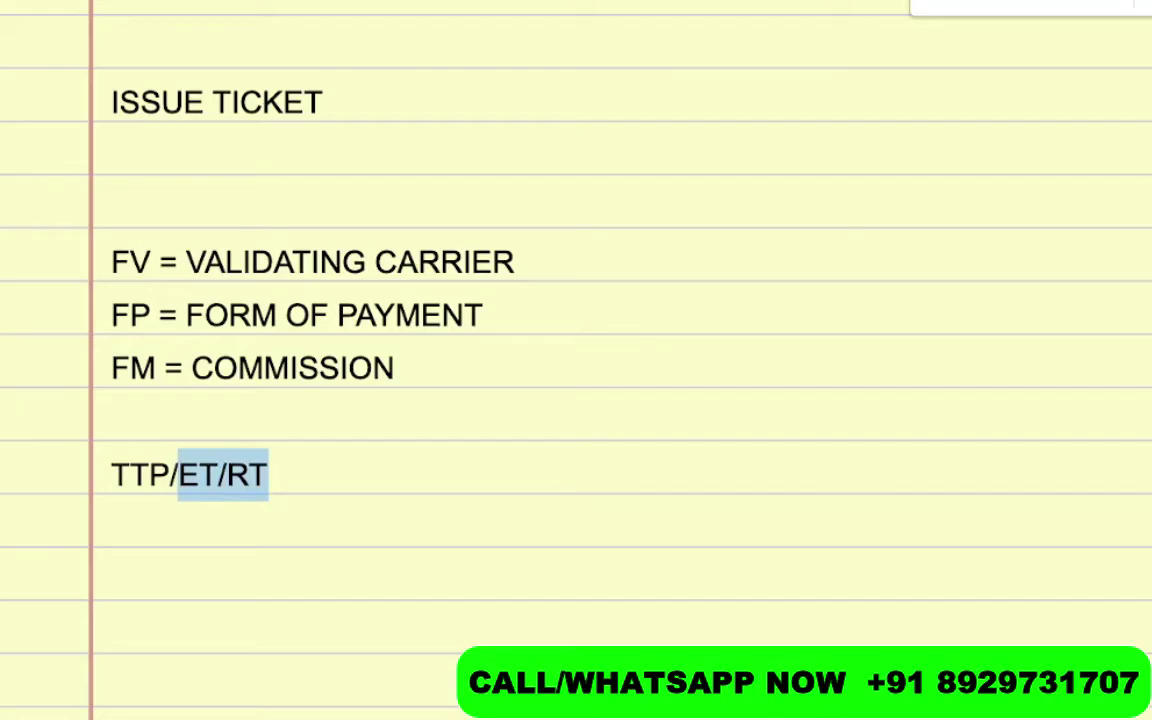
key(Right)
key(shift+Left)
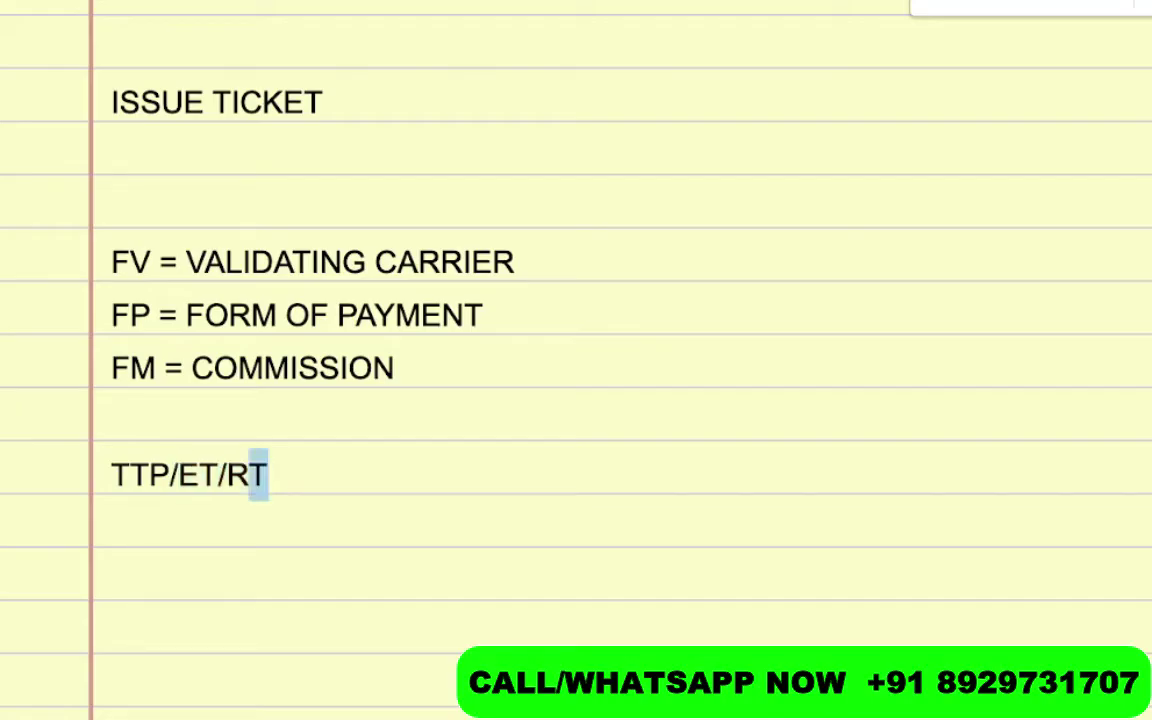
key(shift+Left)
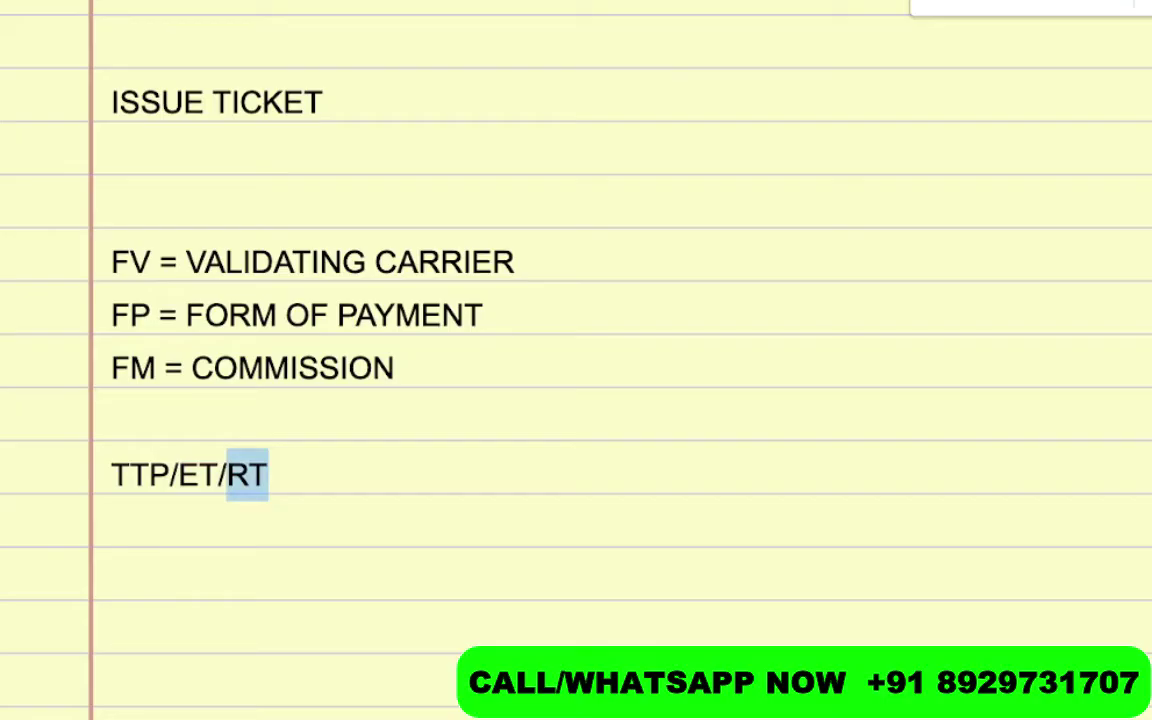
Back in Amadeus, issue the e-ticket with TTP/ET/RT, confirm OK ETICKET, then display it with RTTN.
key(alt+Tab)
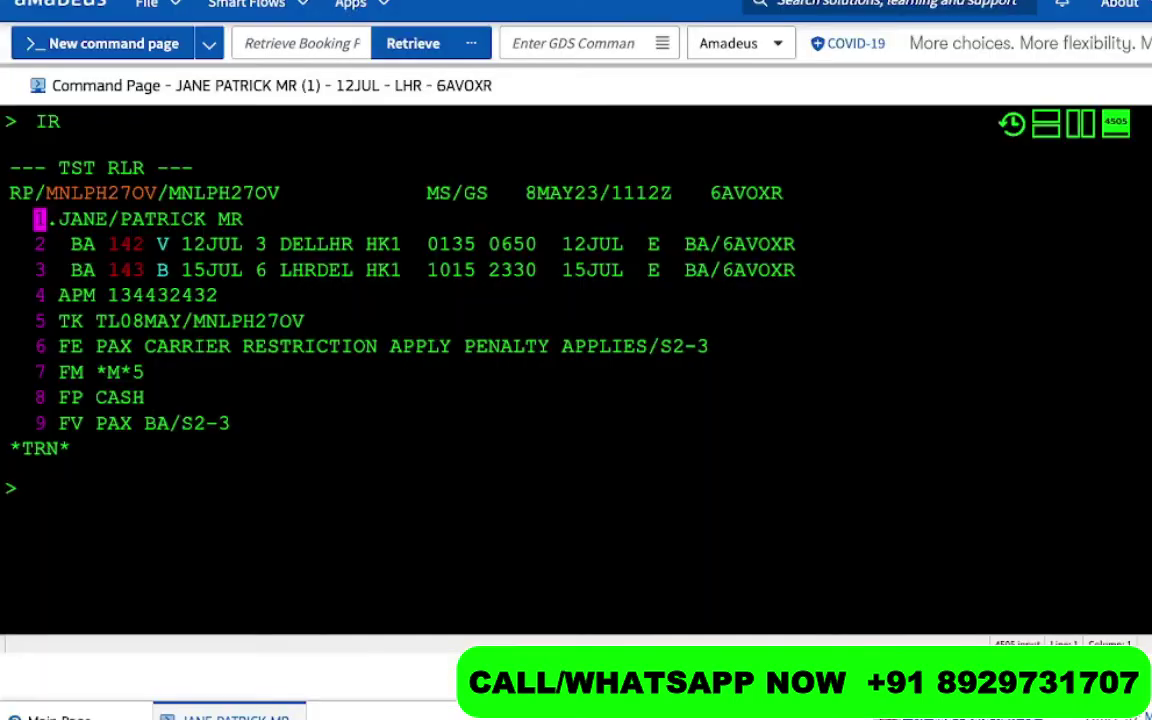
click(154, 586)
text(TTP/ET/RT)
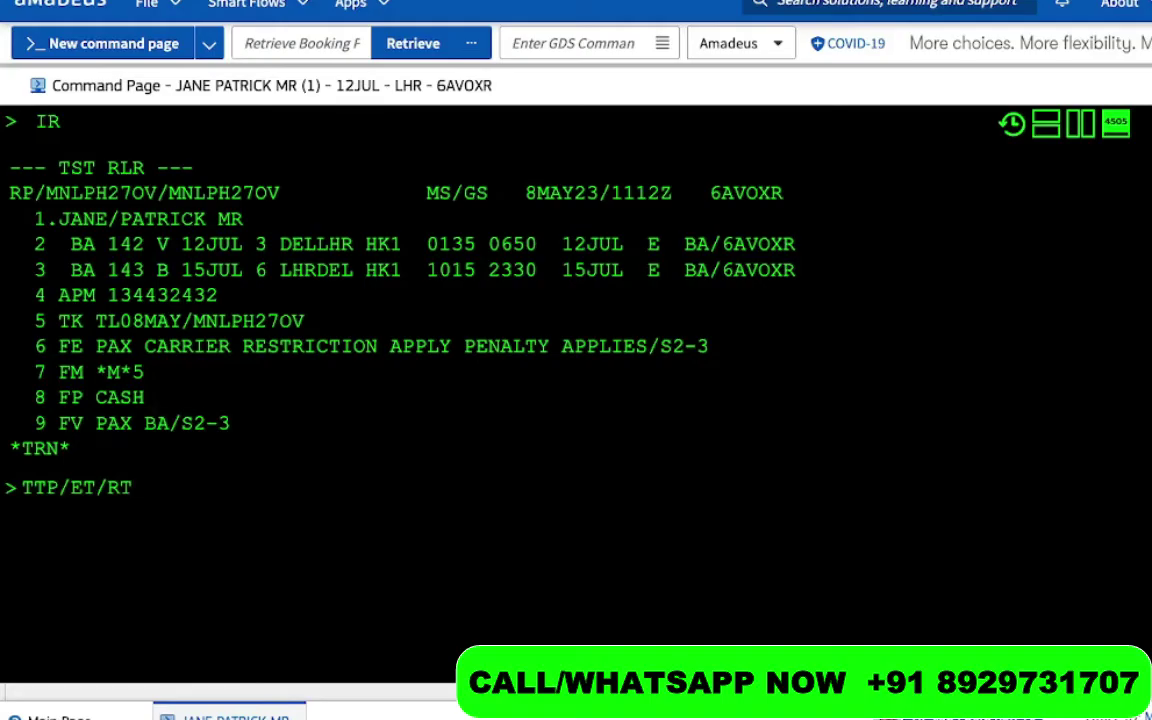
key(Return)
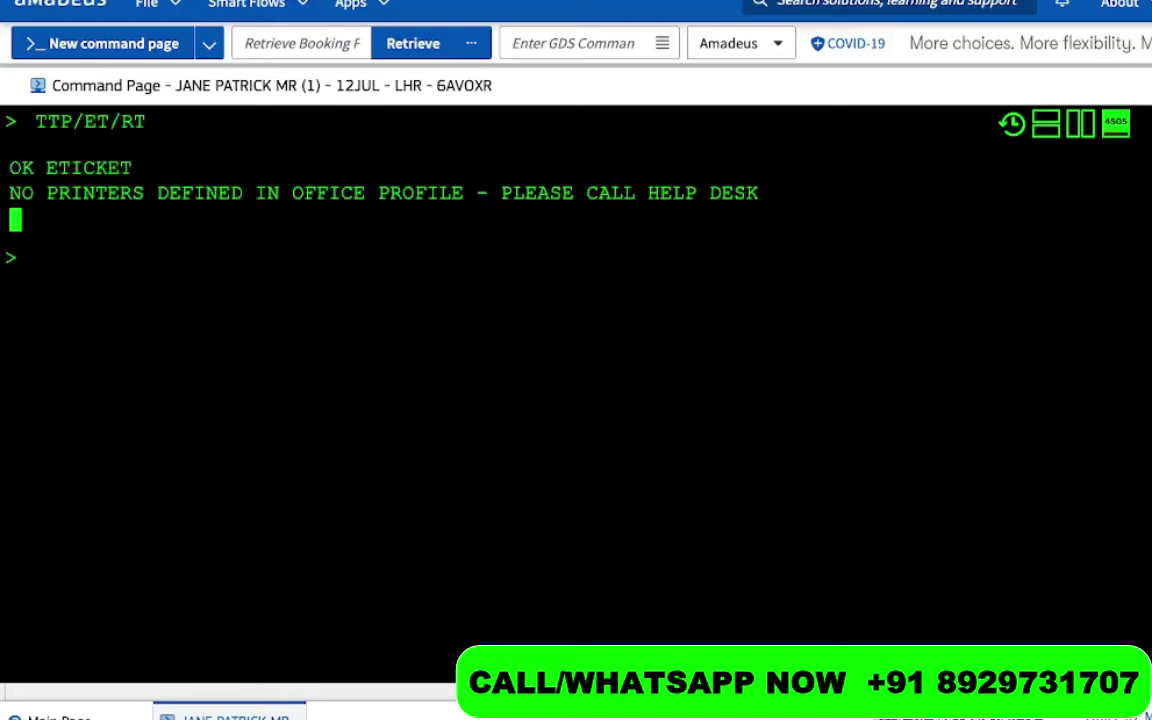
drag(144, 168, 12, 178)
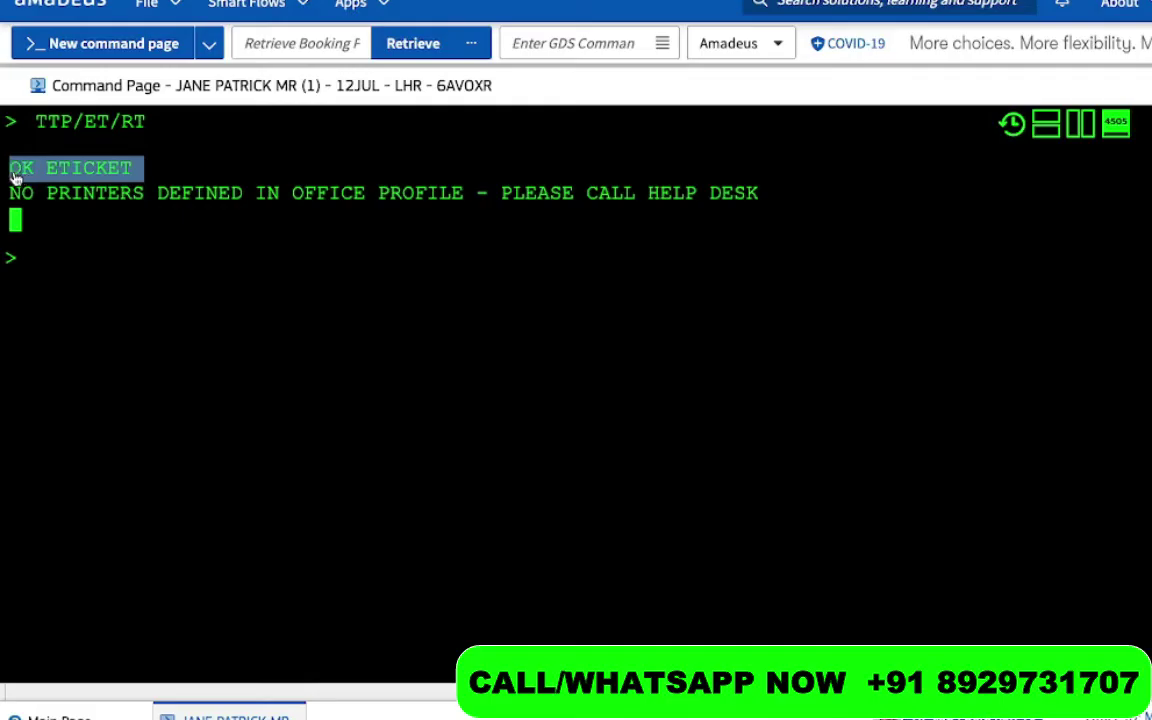
text(RTTN)
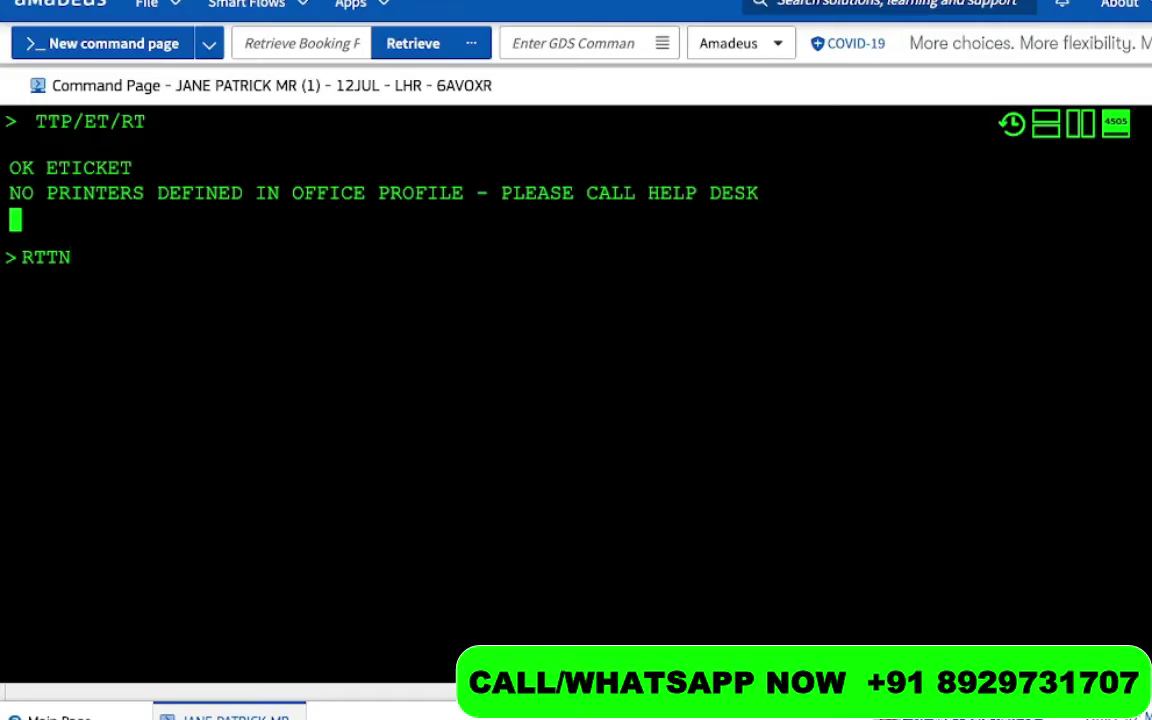
key(Return)
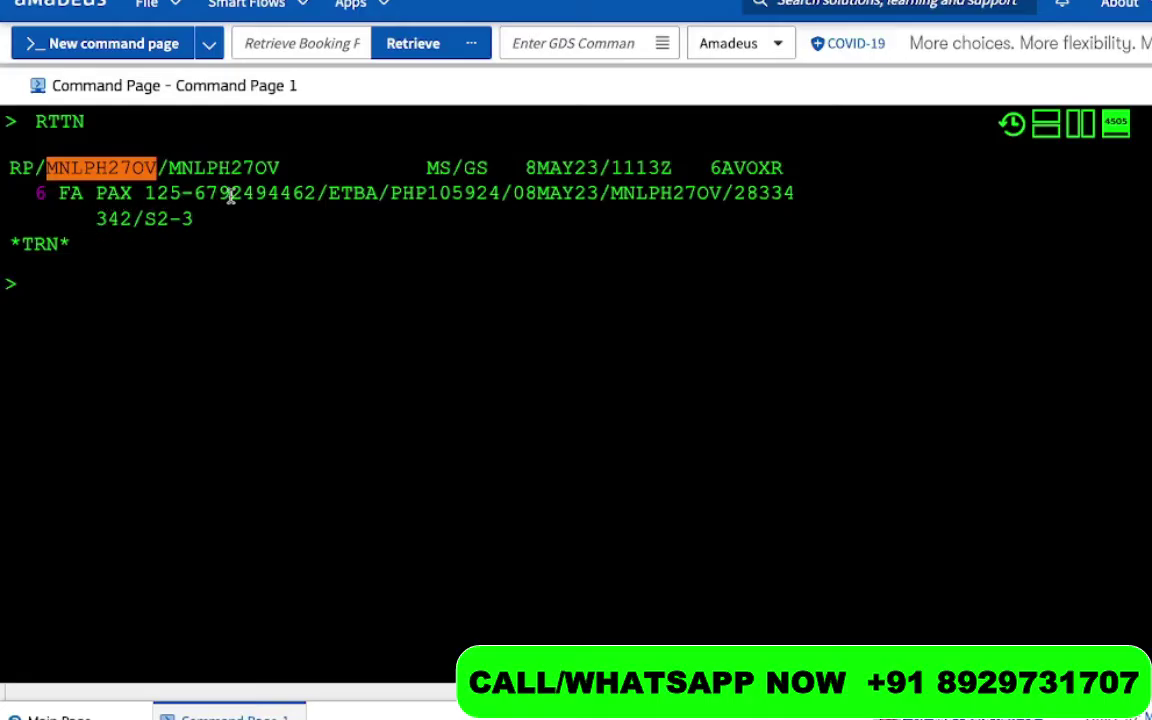
Highlight the FA line's ticket number and its /ETBA airline code.
drag(315, 193, 159, 193)
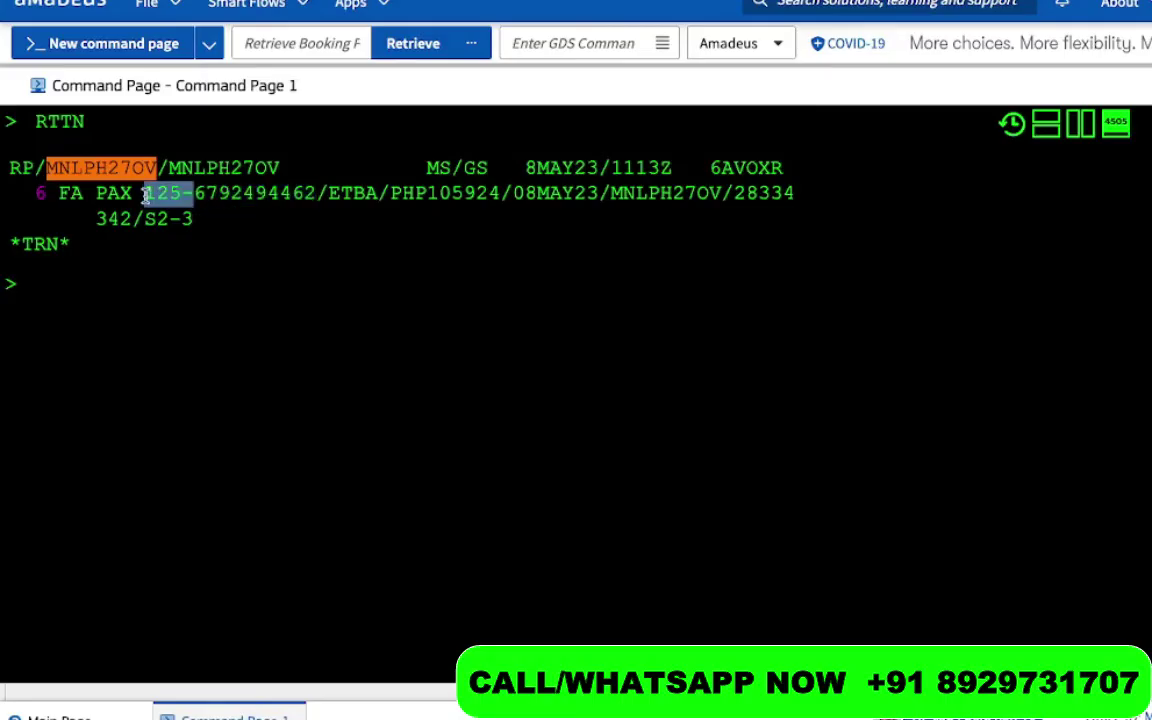
double_click(159, 193)
scroll(215, 201, up, 4)
drag(290, 222, 172, 214)
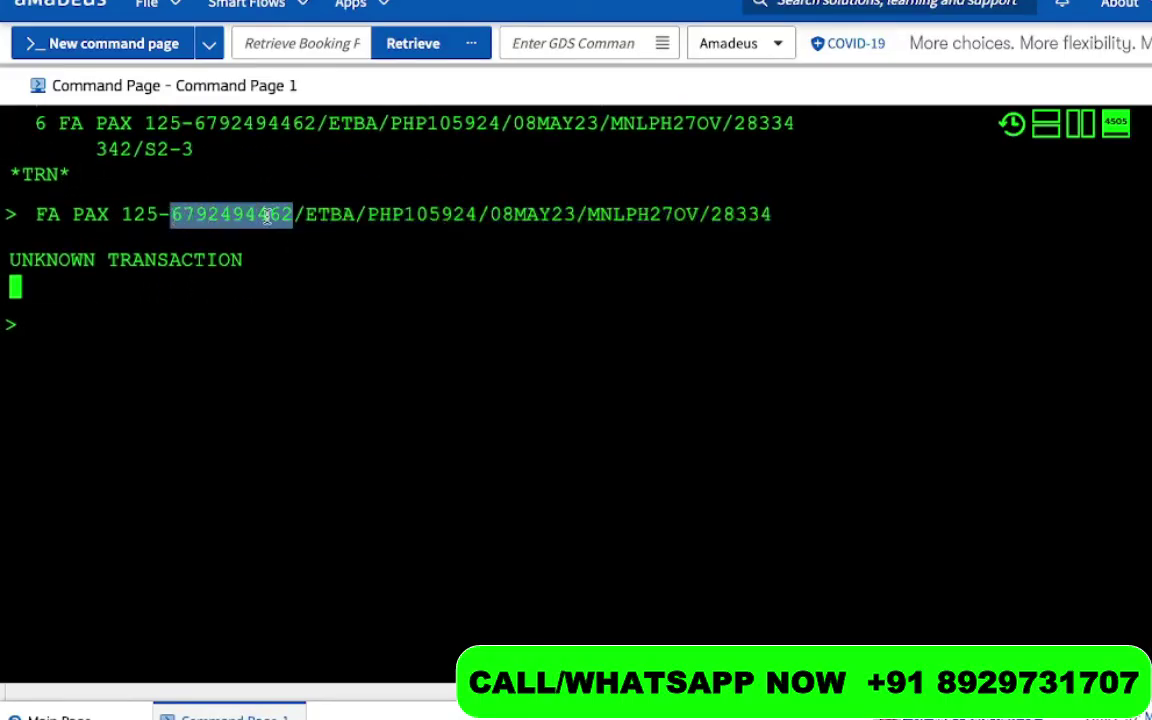
scroll(267, 216, up, 1)
drag(380, 159, 314, 162)
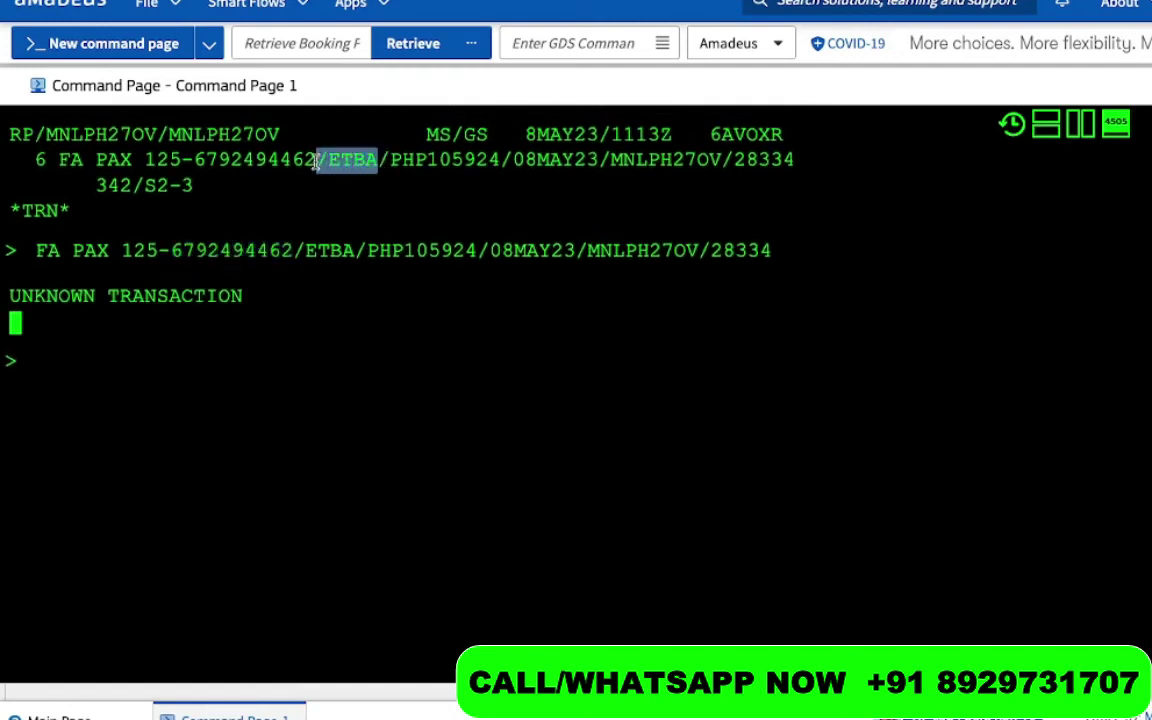
scroll(314, 244, up, 3)
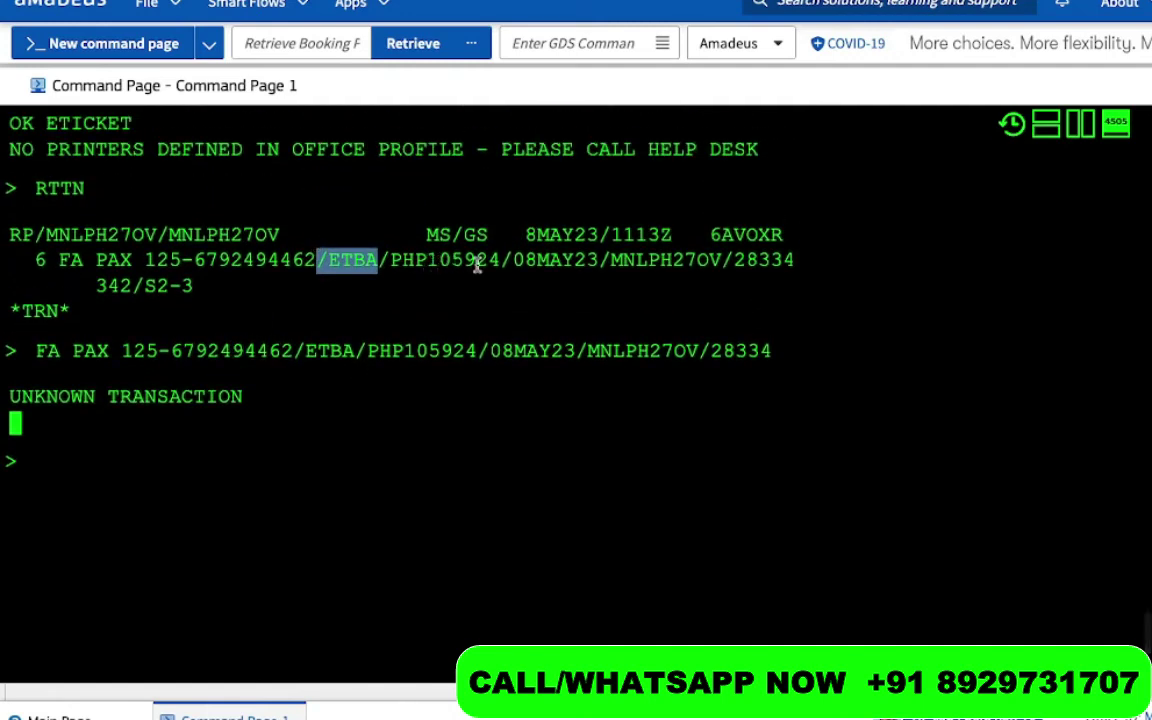
Highlight the FA fare PHP105924, issue date 08MAY23, office MNLPH27OV and segments 2-3.
drag(394, 259, 496, 259)
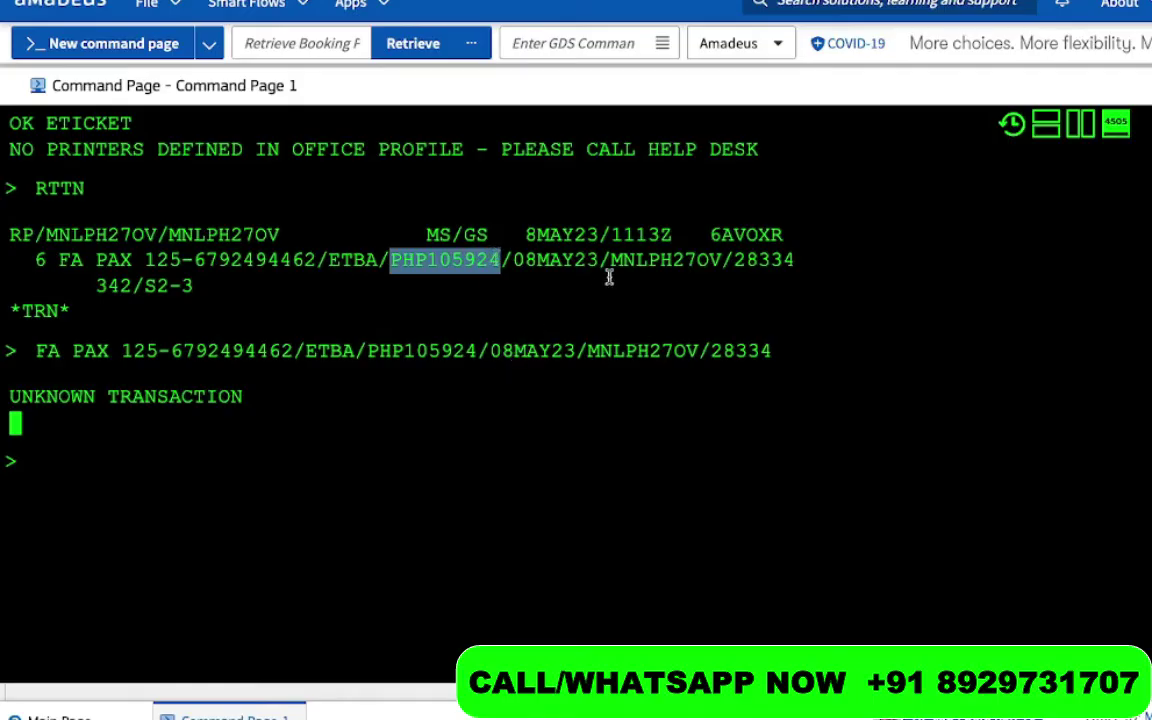
drag(598, 262, 515, 262)
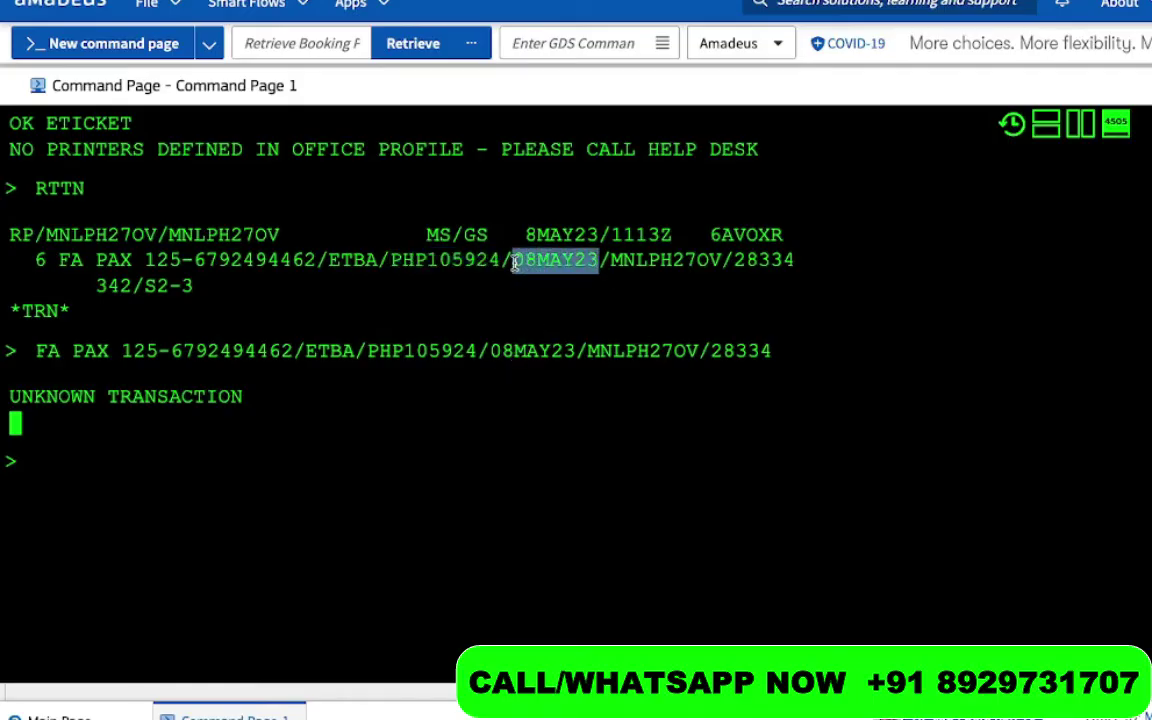
click(718, 259)
drag(718, 259, 611, 260)
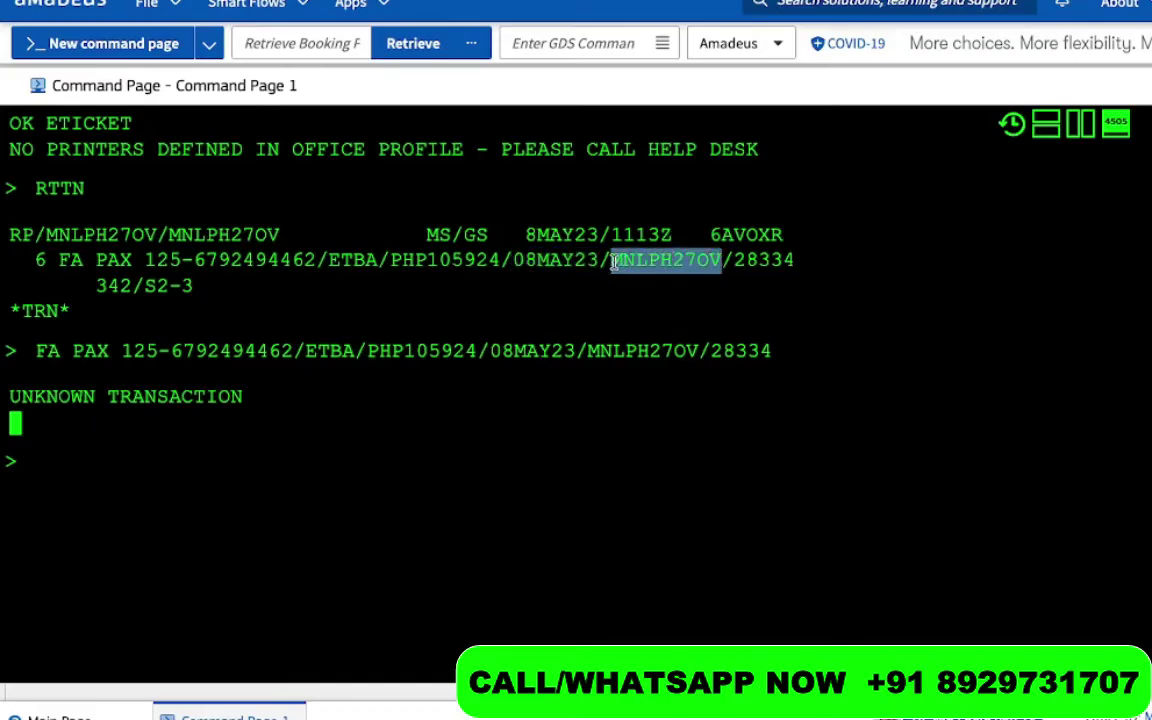
click(745, 259)
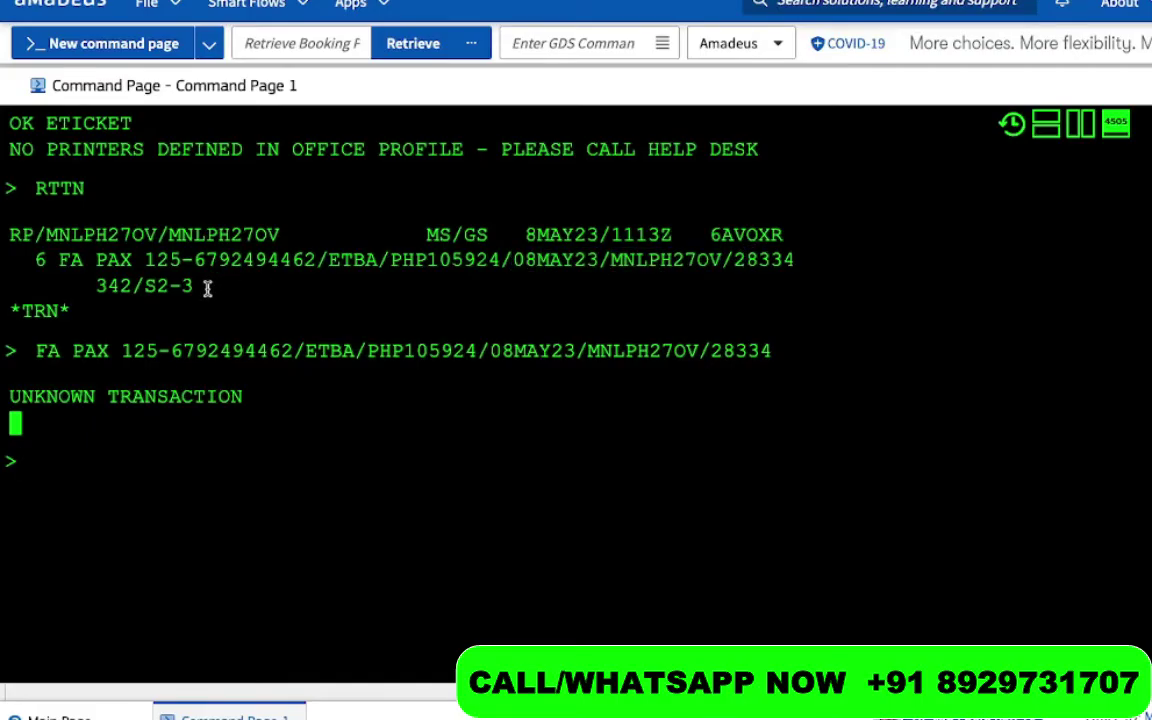
drag(200, 287, 160, 288)
Redisplay the full booking record with RT.
click(129, 599)
text(RT)
key(Return)
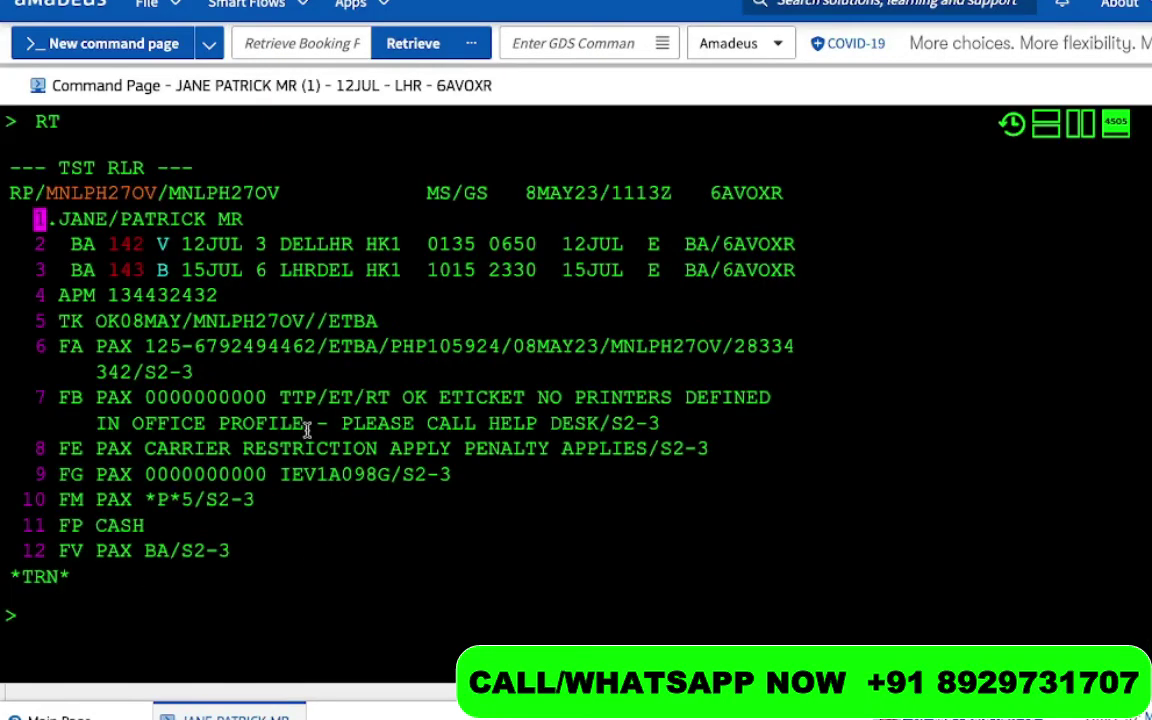
Highlight the FA ticket number, then ignore and close the booking with IG.
drag(319, 337, 143, 333)
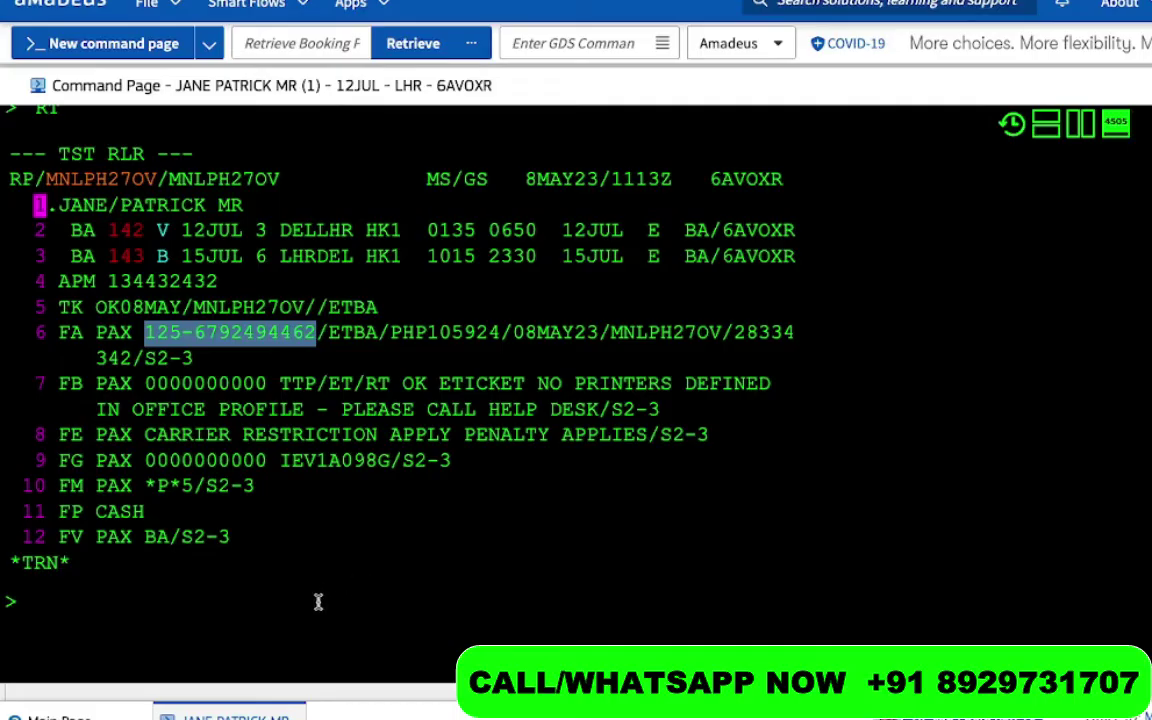
click(275, 635)
text(IG)
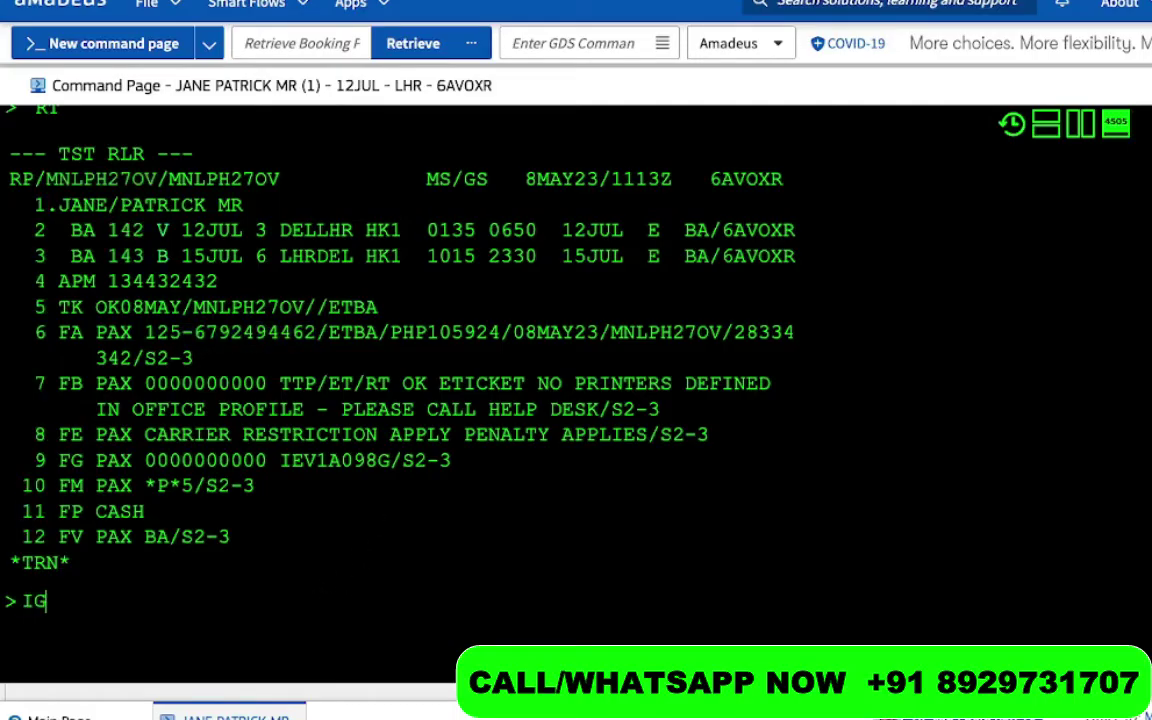
key(Return)
Search KLM fares Delhi–Amsterdam 10 JUL, returning 20 JUL, with FXDDEL/D10JULAMS/D20JULDEL//AKL.
text(AN)
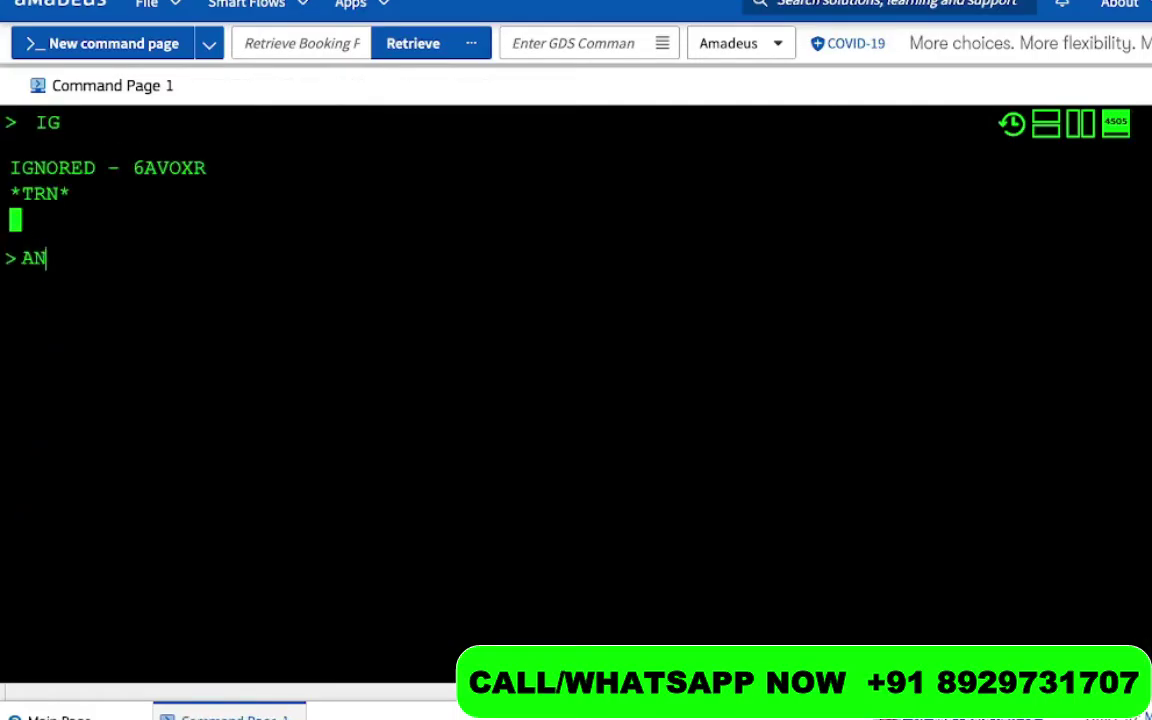
key(BackSpace)
key(BackSpace)
text(FXDDEL)
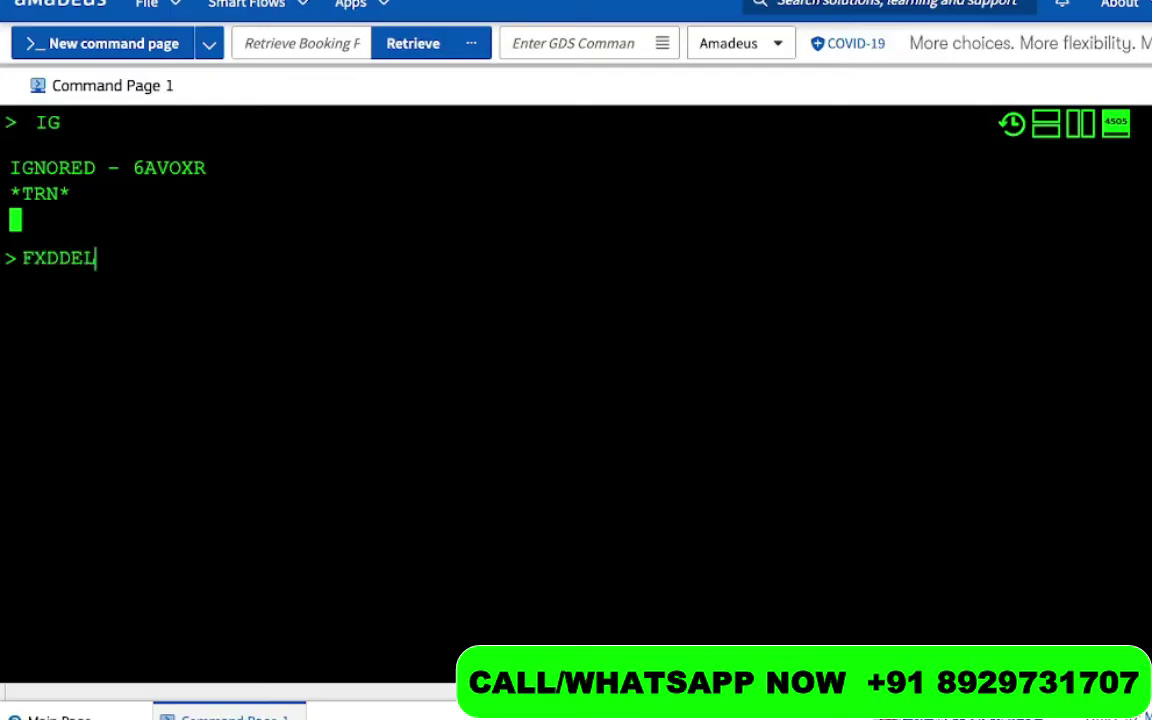
text(/D10JULAMS)
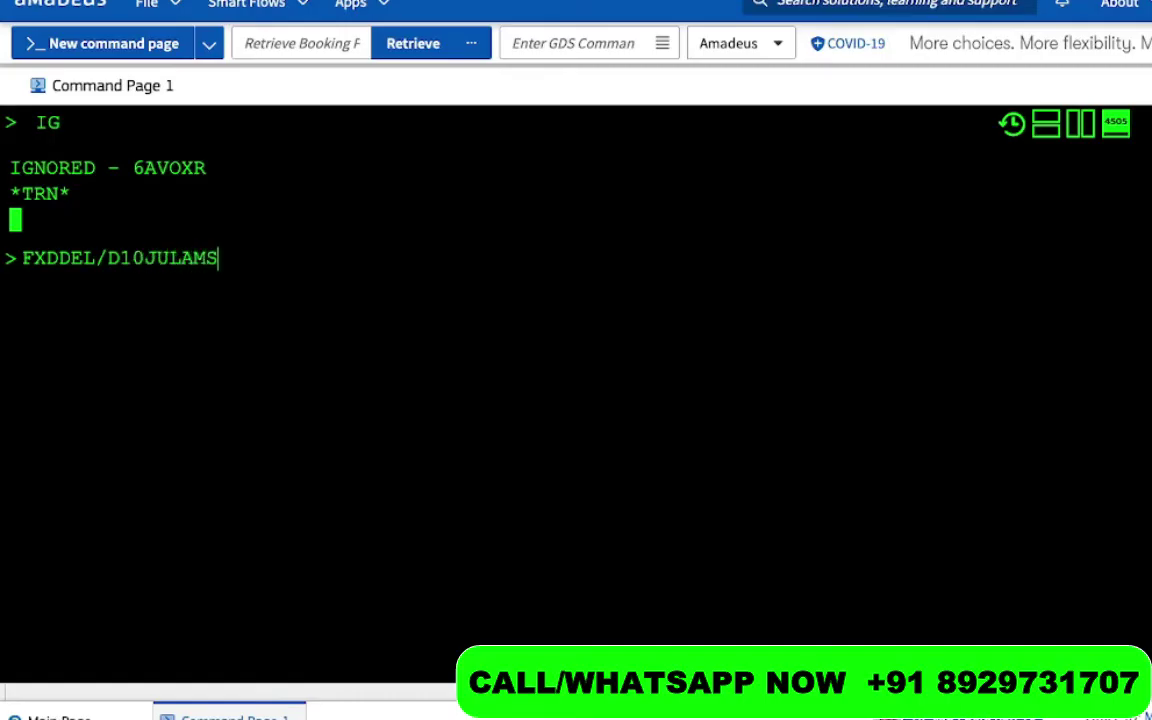
text(/D20JULDEL//)
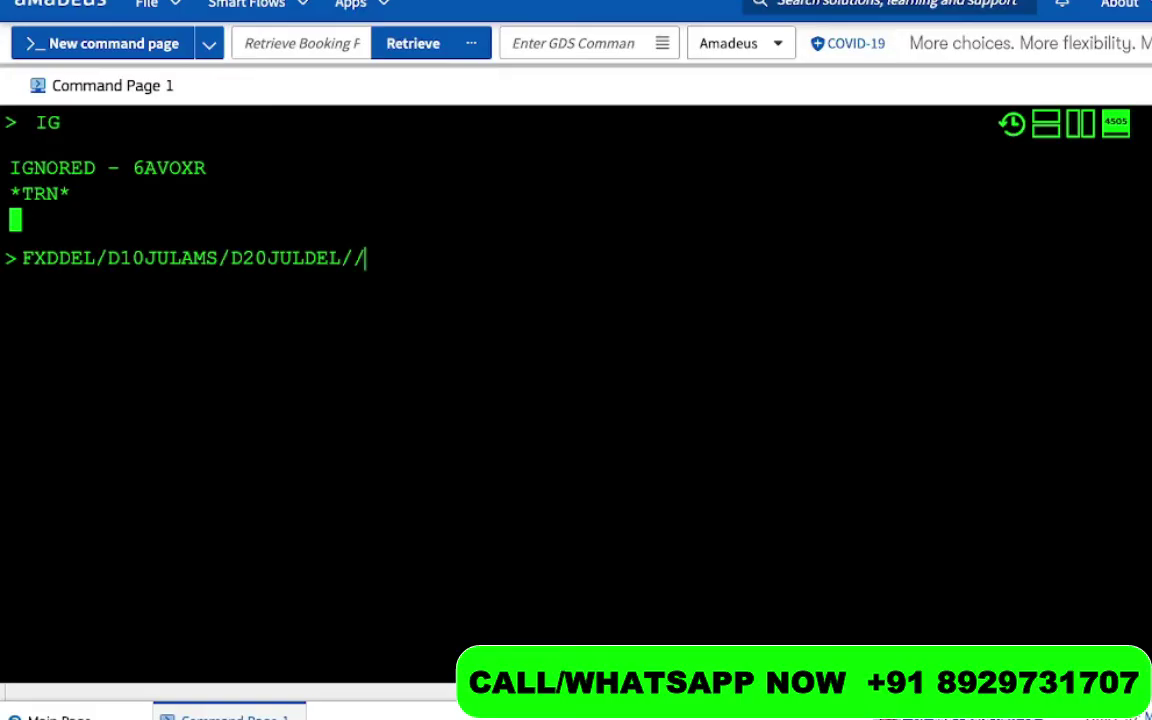
text(AKL)
key(Return)
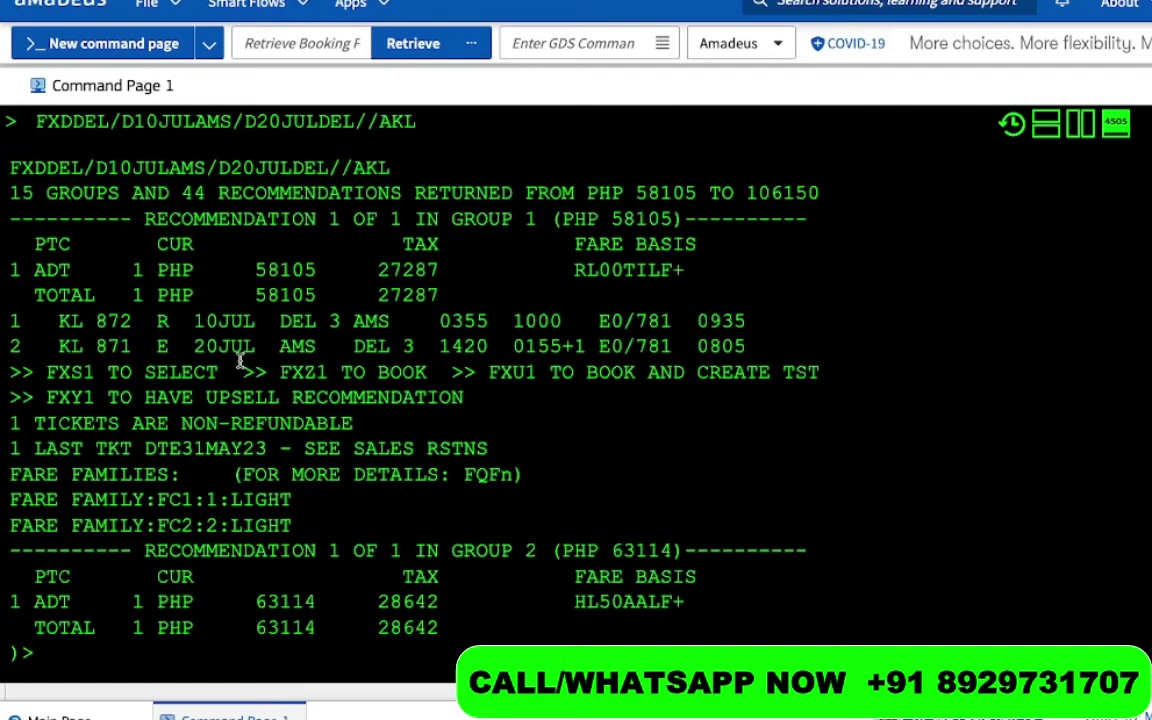
Review the first recommendation's two KLM flights and its PHP 58105 fare.
drag(243, 372, 50, 316)
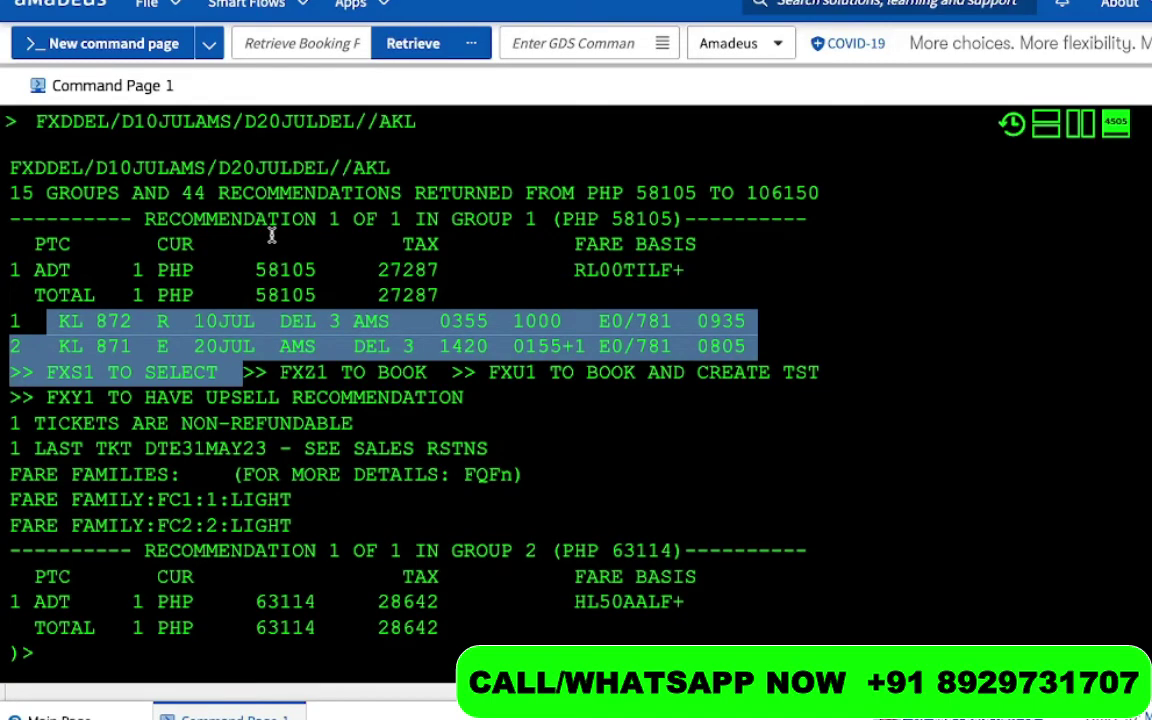
drag(317, 268, 233, 272)
scroll(264, 419, down, 3)
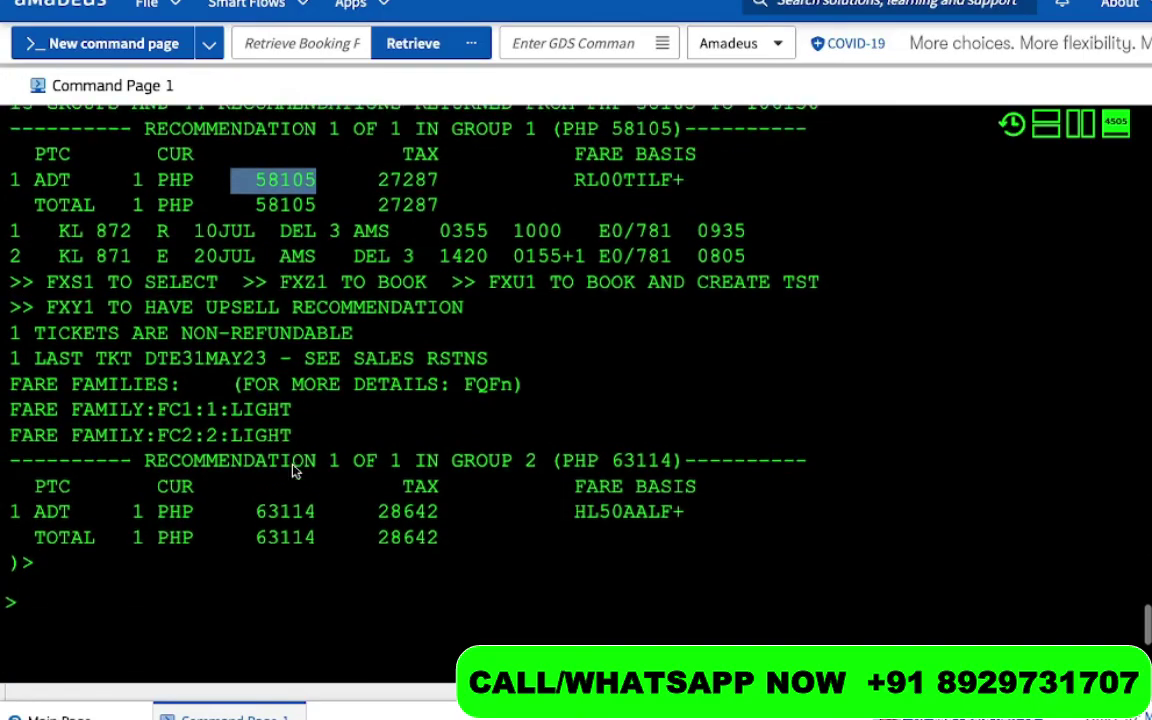
click(164, 670)
Book fare recommendation 1 with FXZ01 and redisplay the new itinerary with RT.
text(Z01)
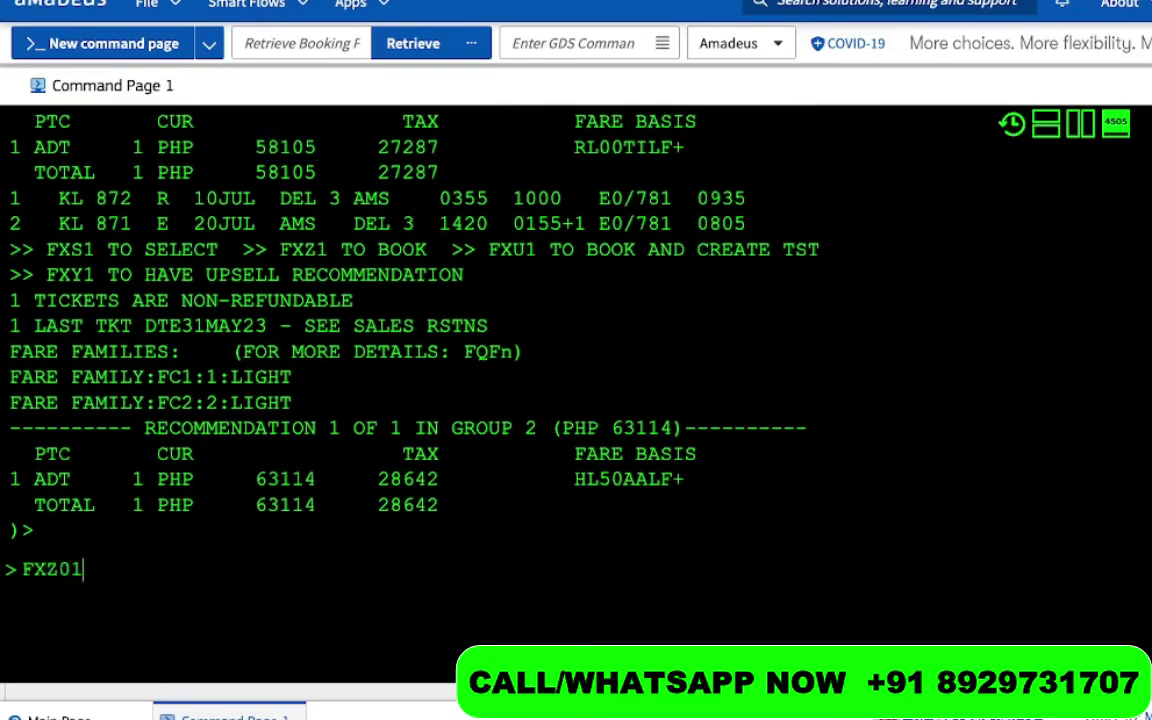
key(Return)
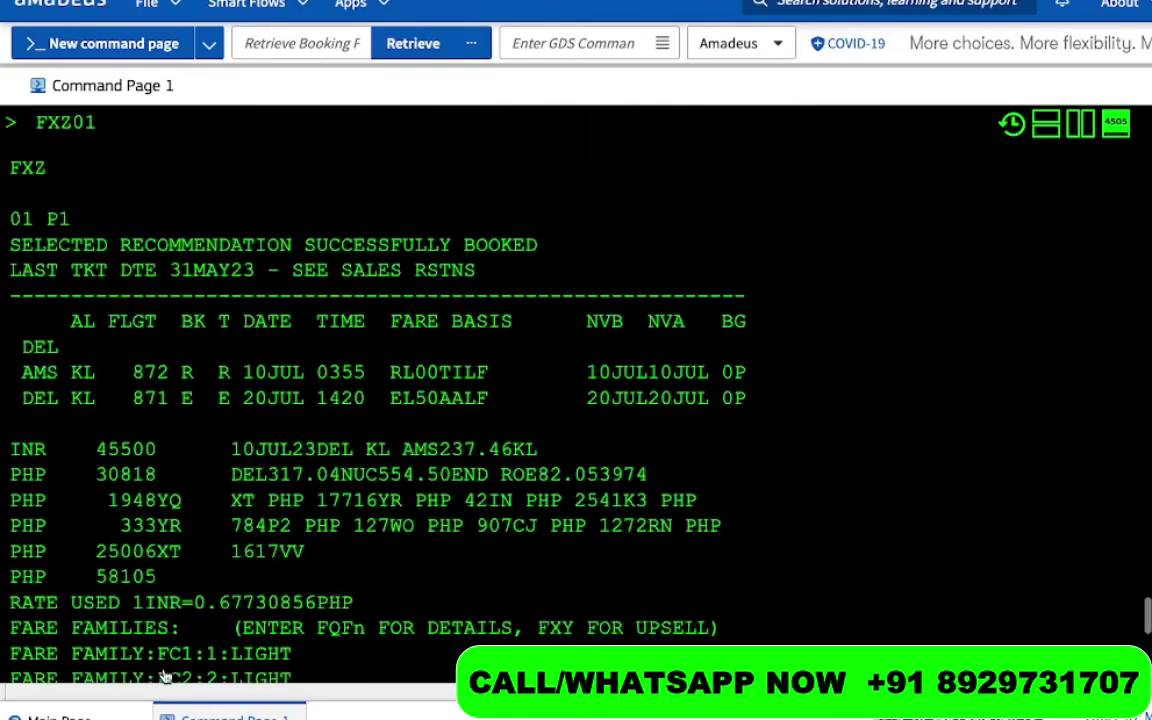
scroll(268, 632, down, 1)
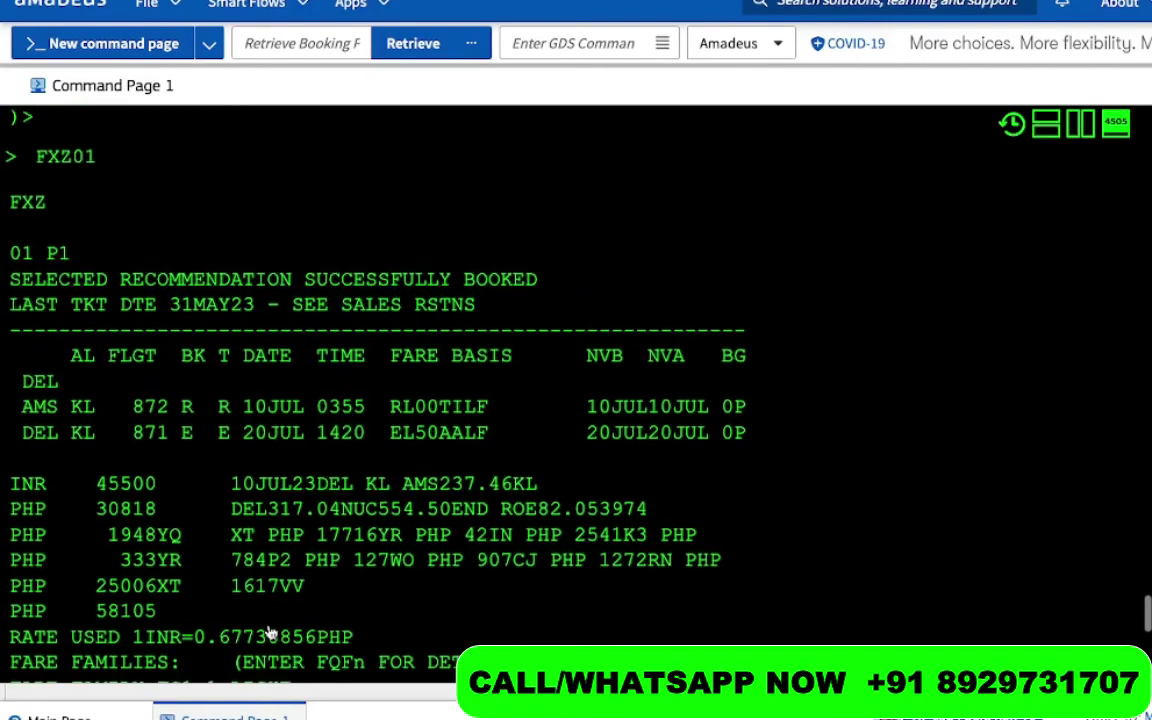
text(RT)
key(Return)
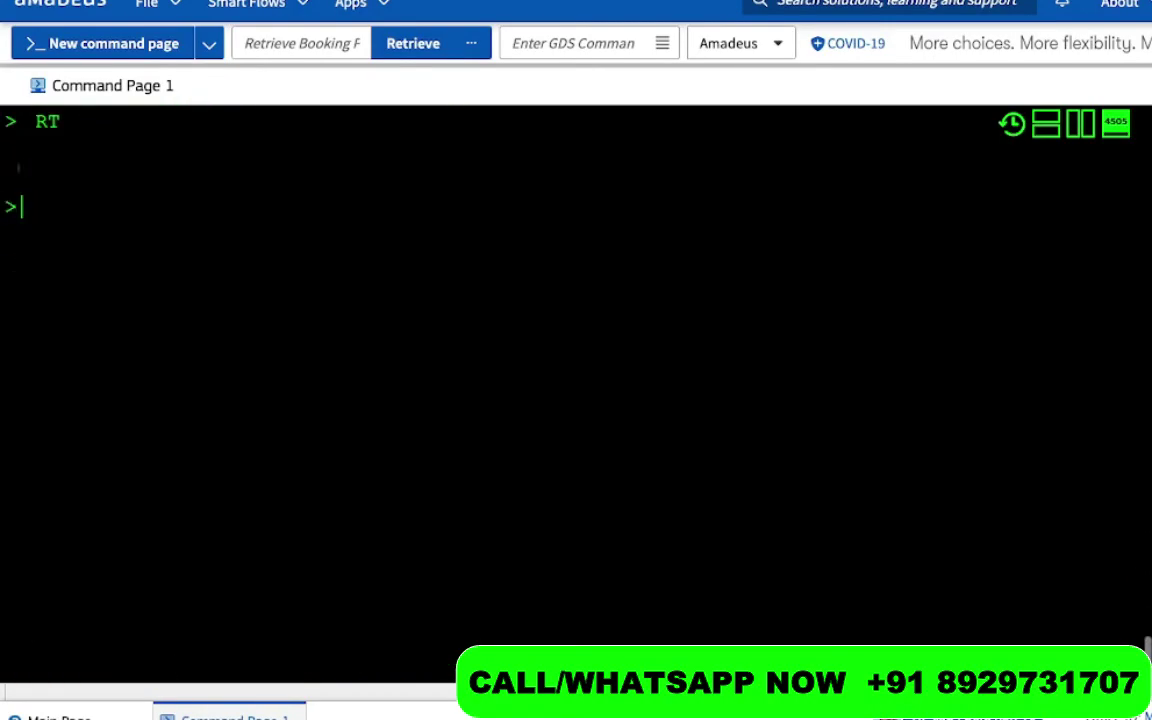
Add the passenger's name, a TKTL time limit and mobile number, then price with FXR.
text(NM1)
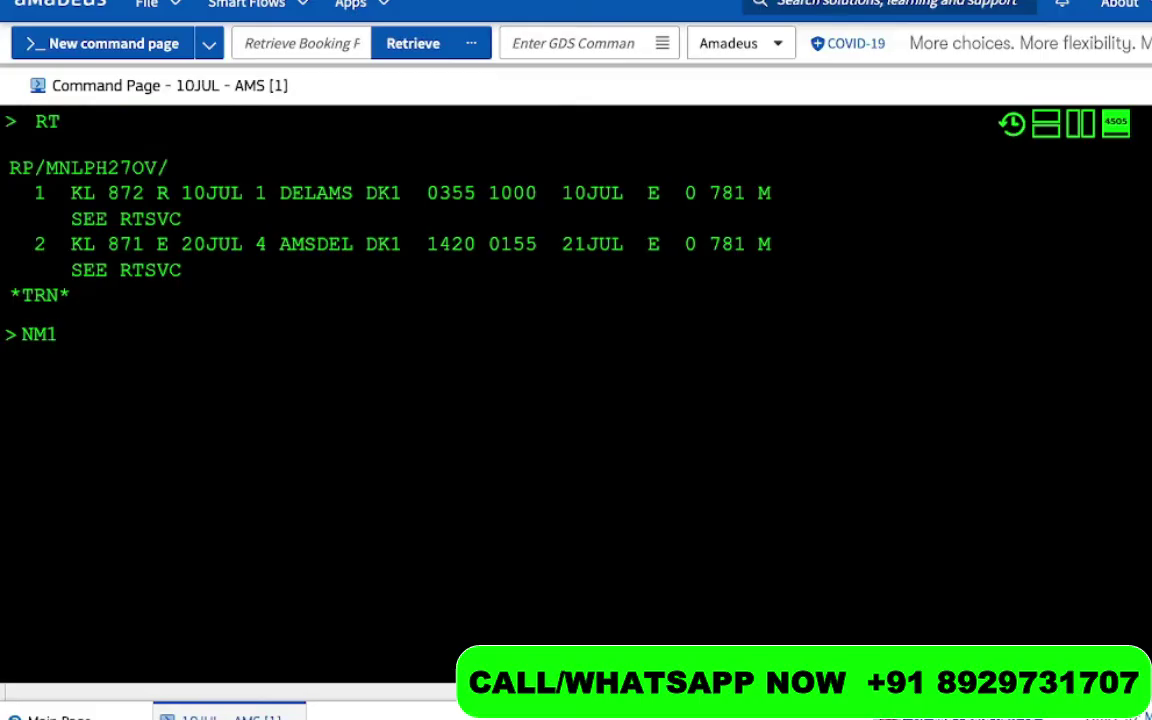
text(JANE/PATRIC)
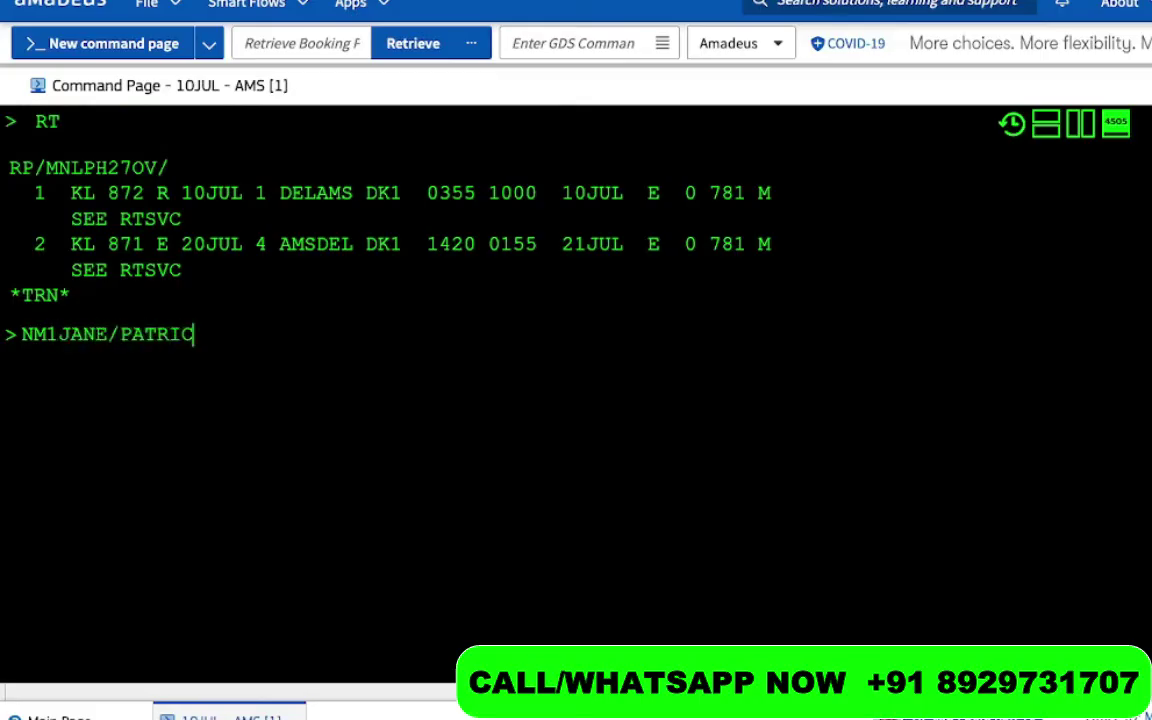
text(K MR)
key(Return)
text(TKTL)
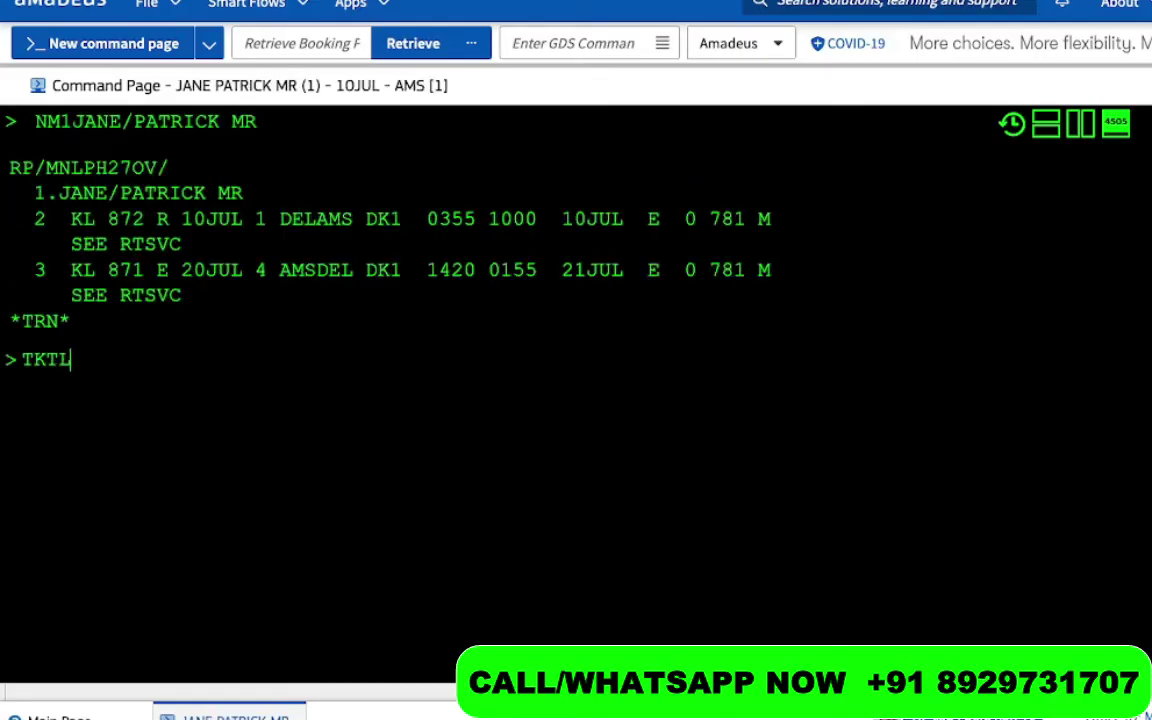
key(Return)
text(APM)
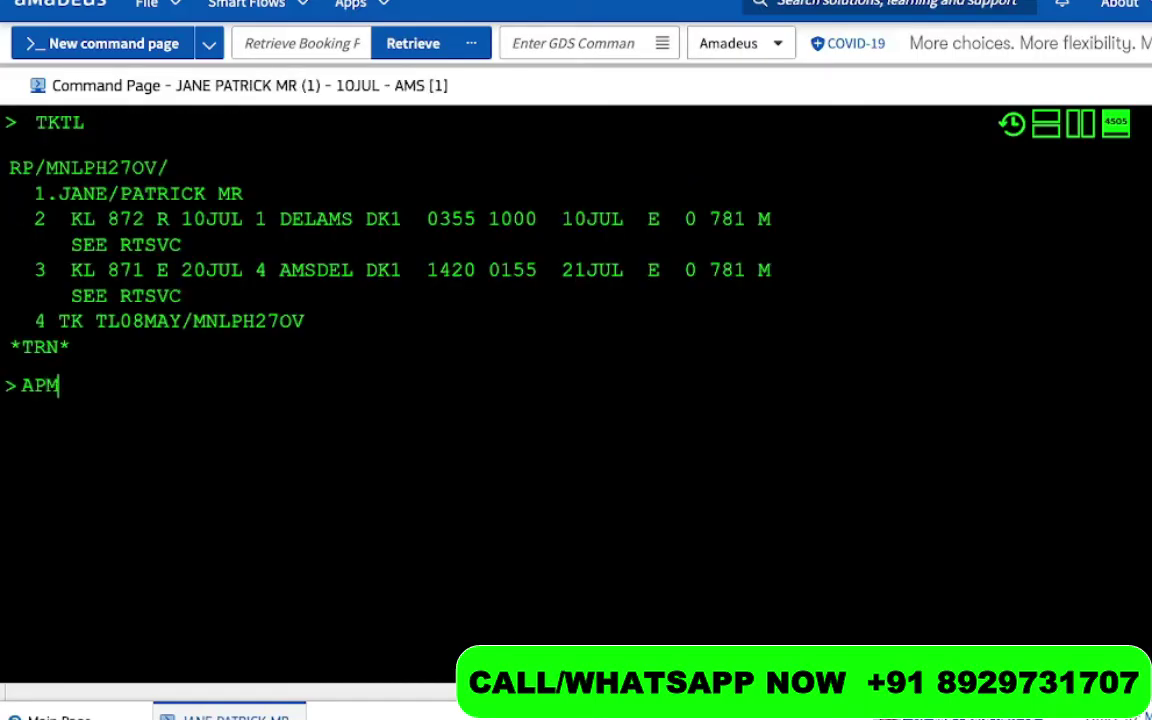
key(Return)
text(FXR)
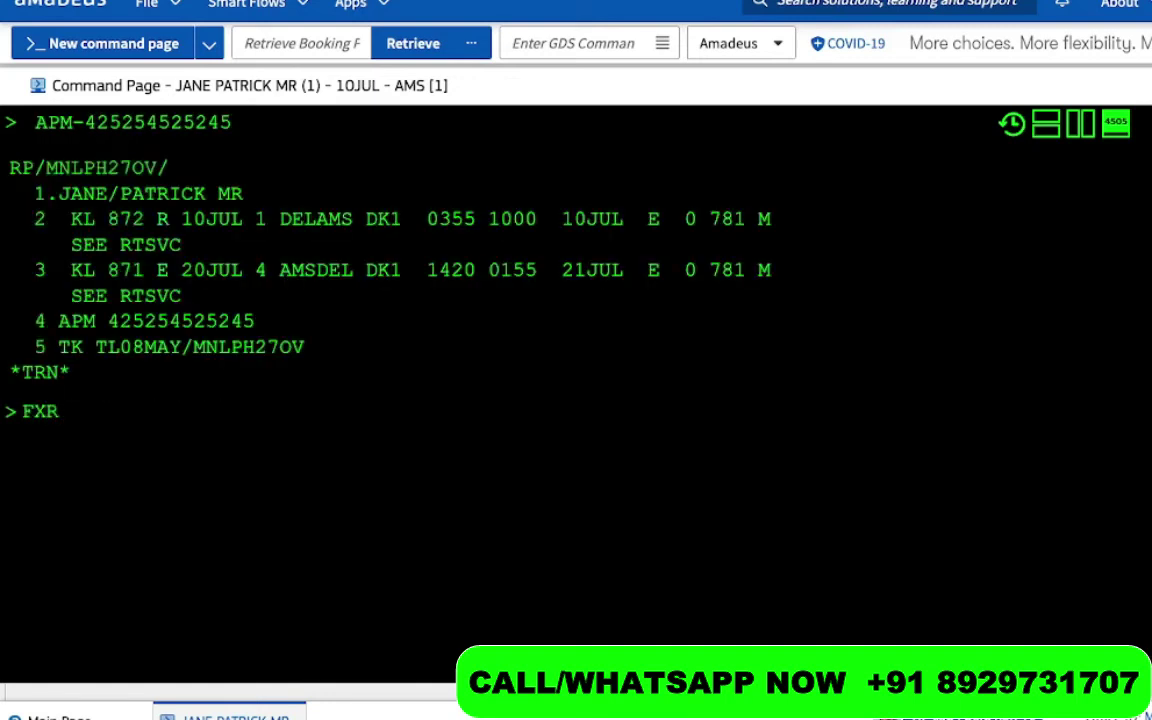
key(Return)
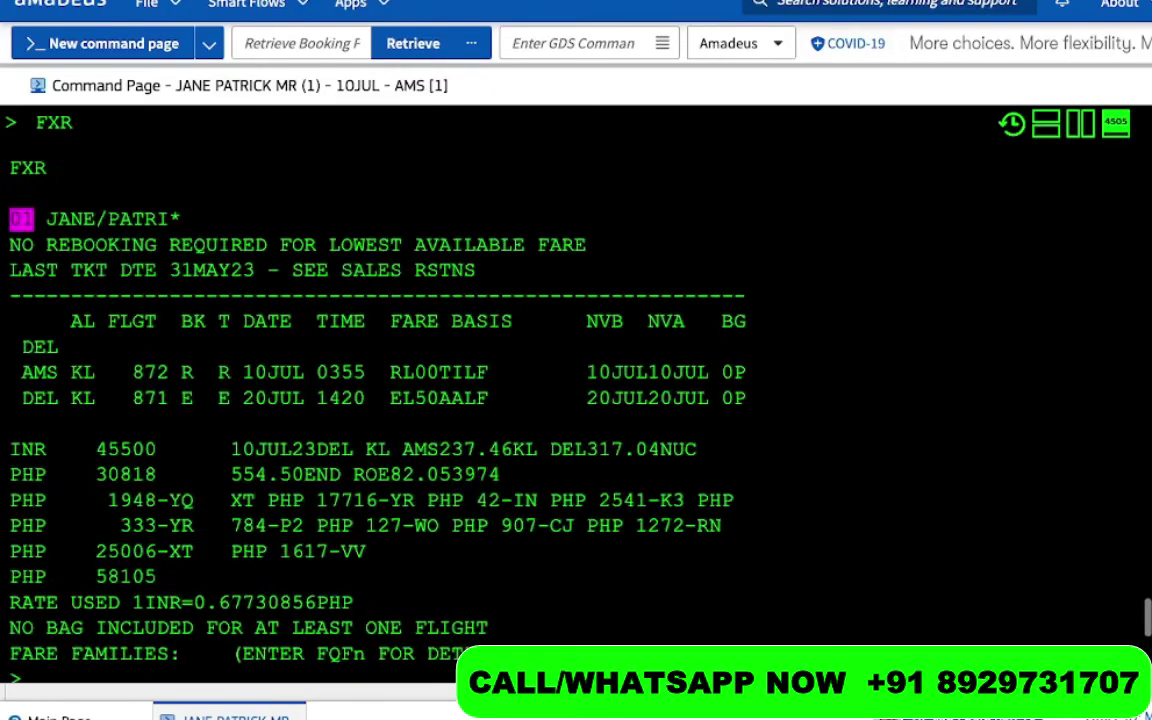
List fare options with FXP and store Standard option 1 for passenger 1 via FXT1/P1.
text(FXP)
key(Return)
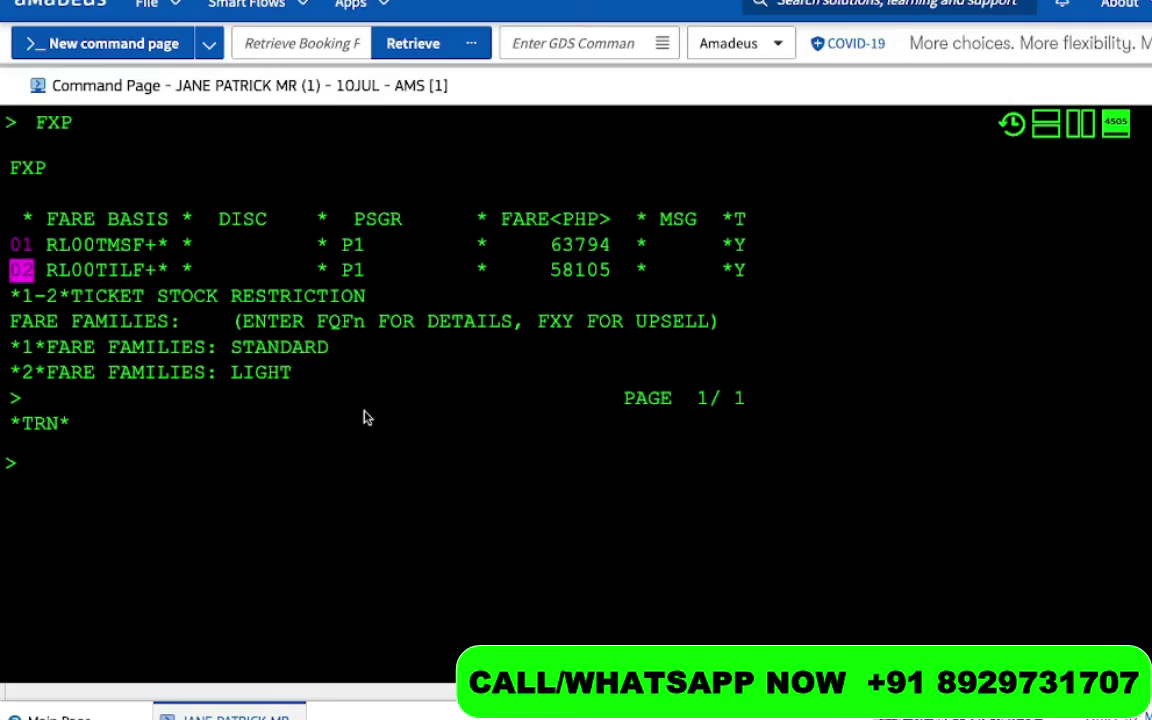
key(Up)
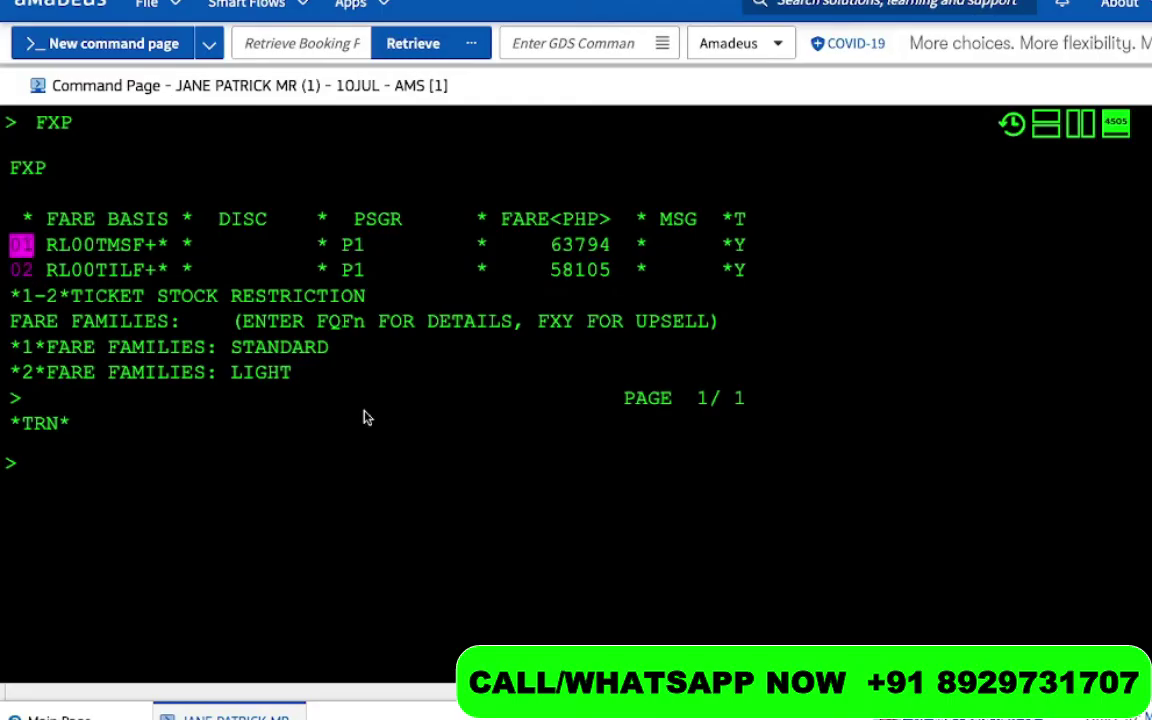
text(FXT1/P1)
key(Return)
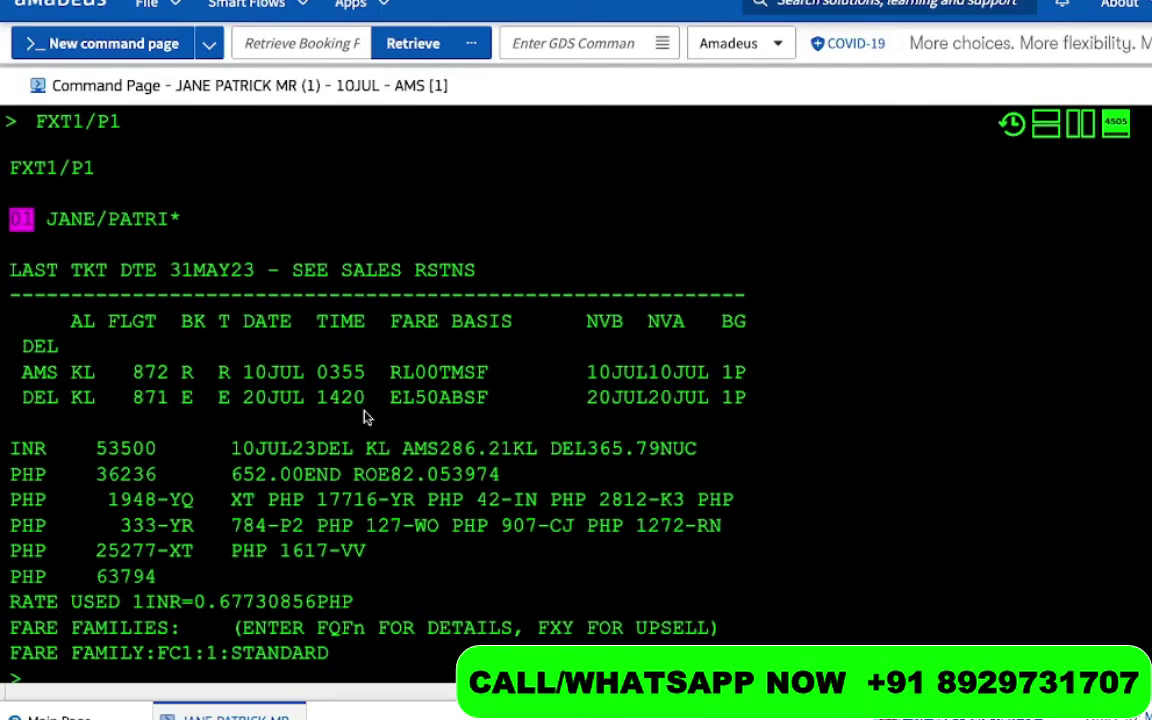
Check the PHP 63794 total fare and redisplay the booking with RT.
scroll(98, 362, down, 1)
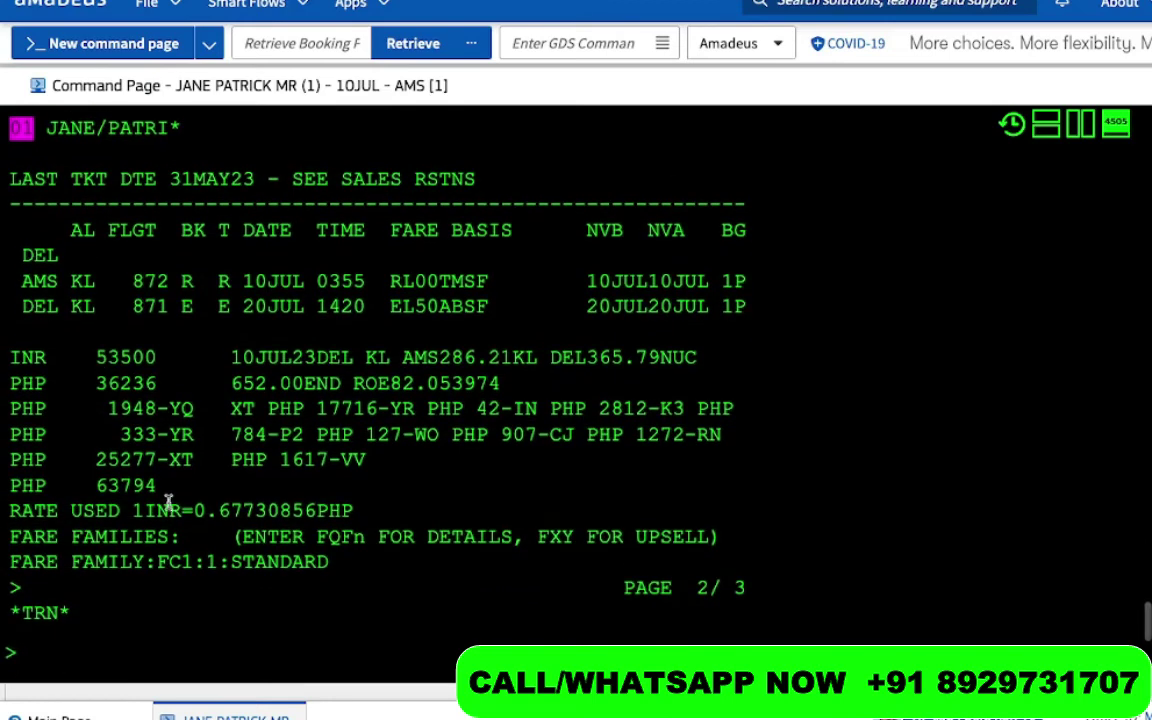
drag(158, 485, 85, 493)
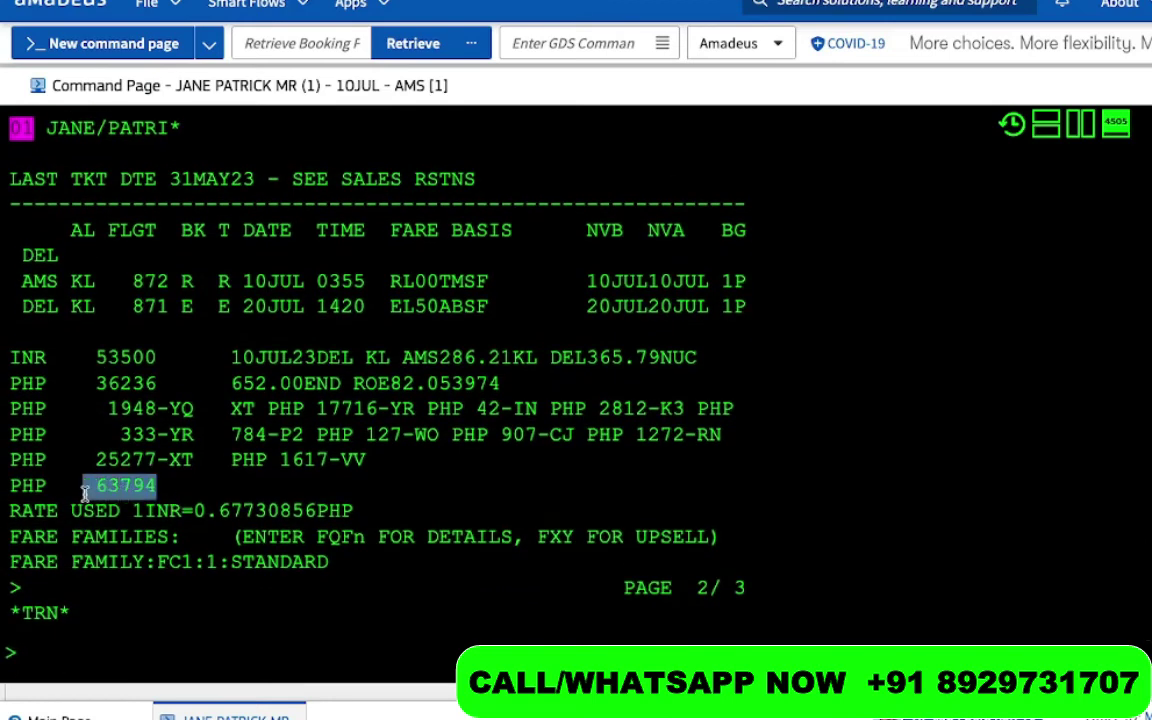
scroll(80, 590, down, 2)
text(RT)
key(Return)
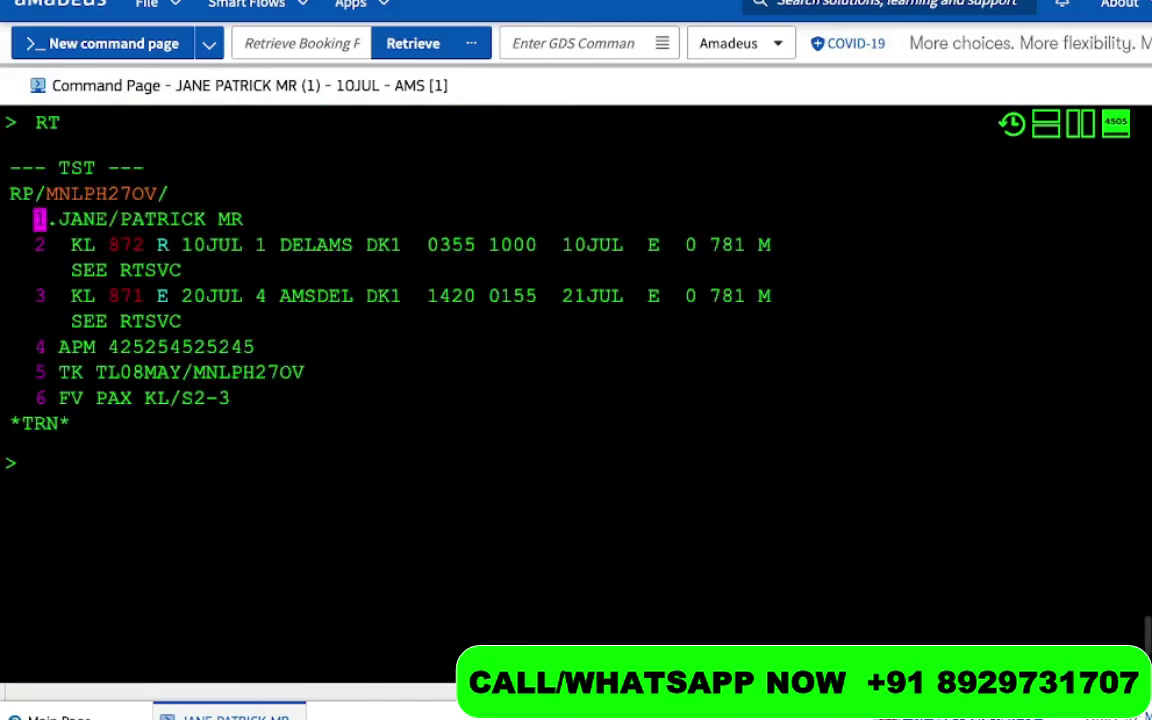
Add received-from G, save with ER, check the stored fare via TQT, and redisplay with RT.
text(RFG)
key(Return)
text(ER)
key(Return)
text(TQ)
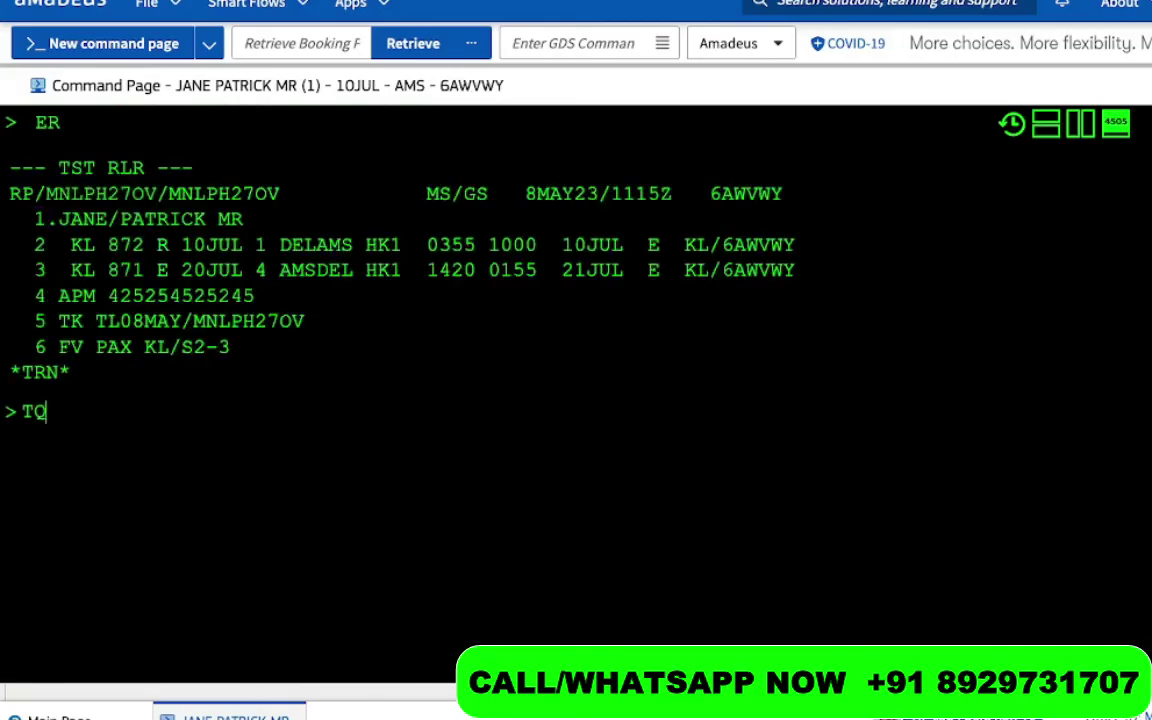
text(T)
key(Return)
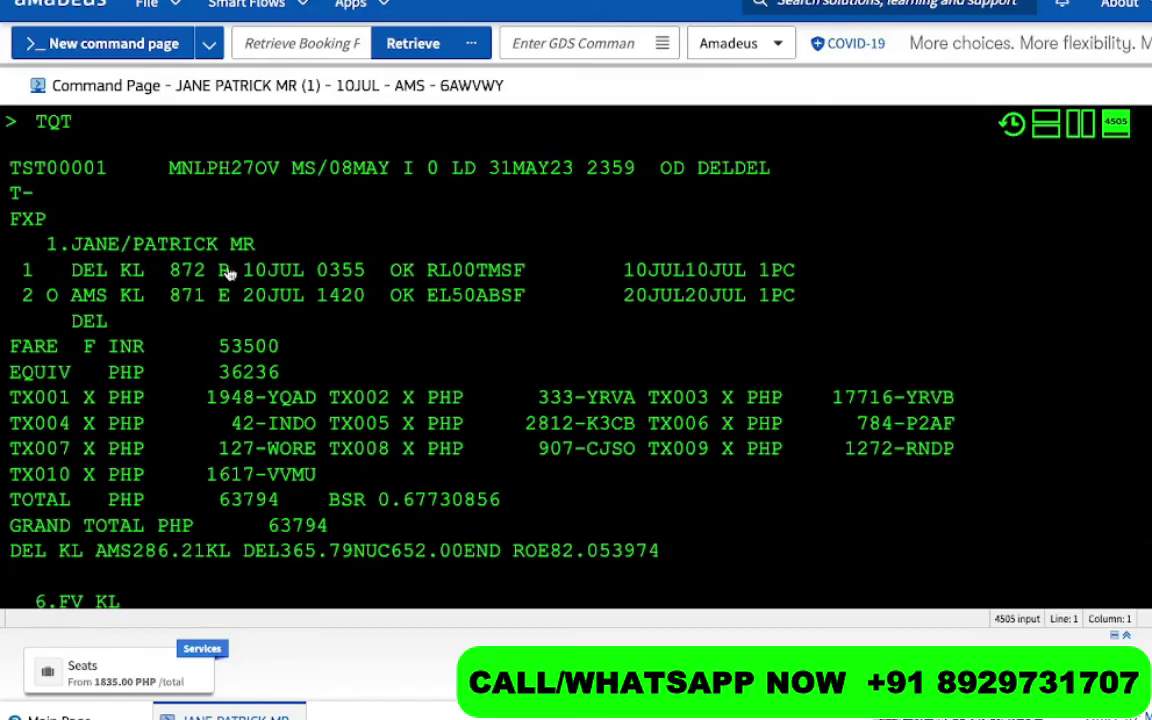
scroll(1090, 551, down, 2)
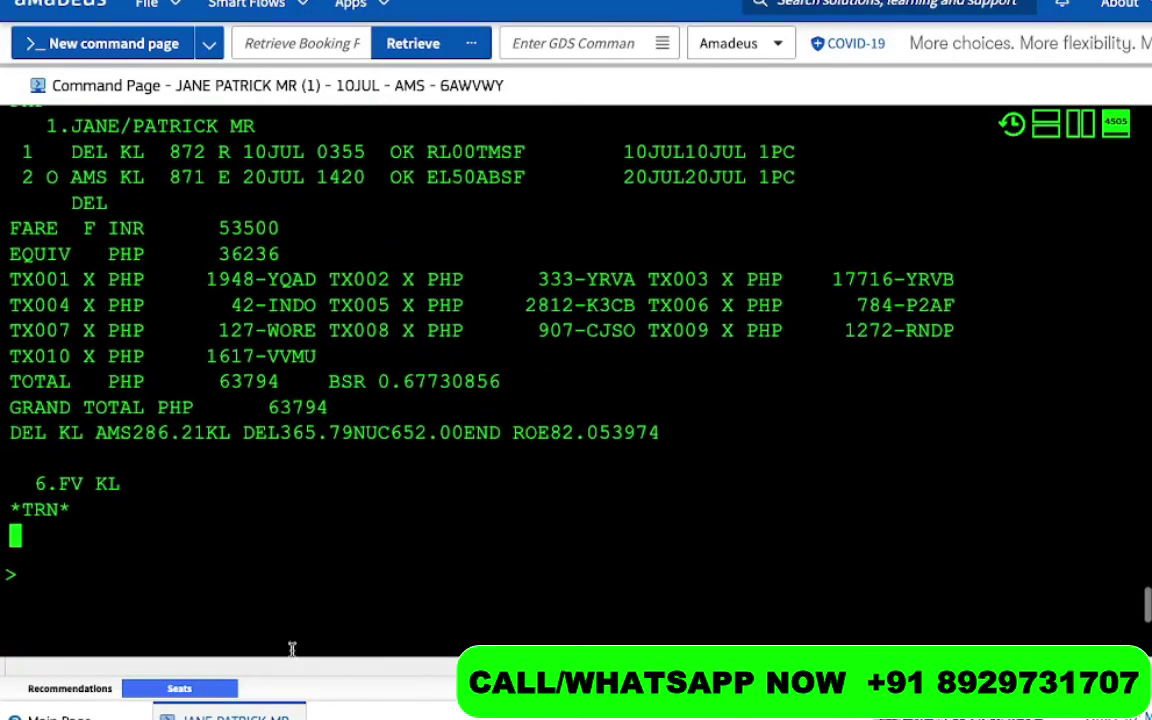
text(RT)
key(Return)
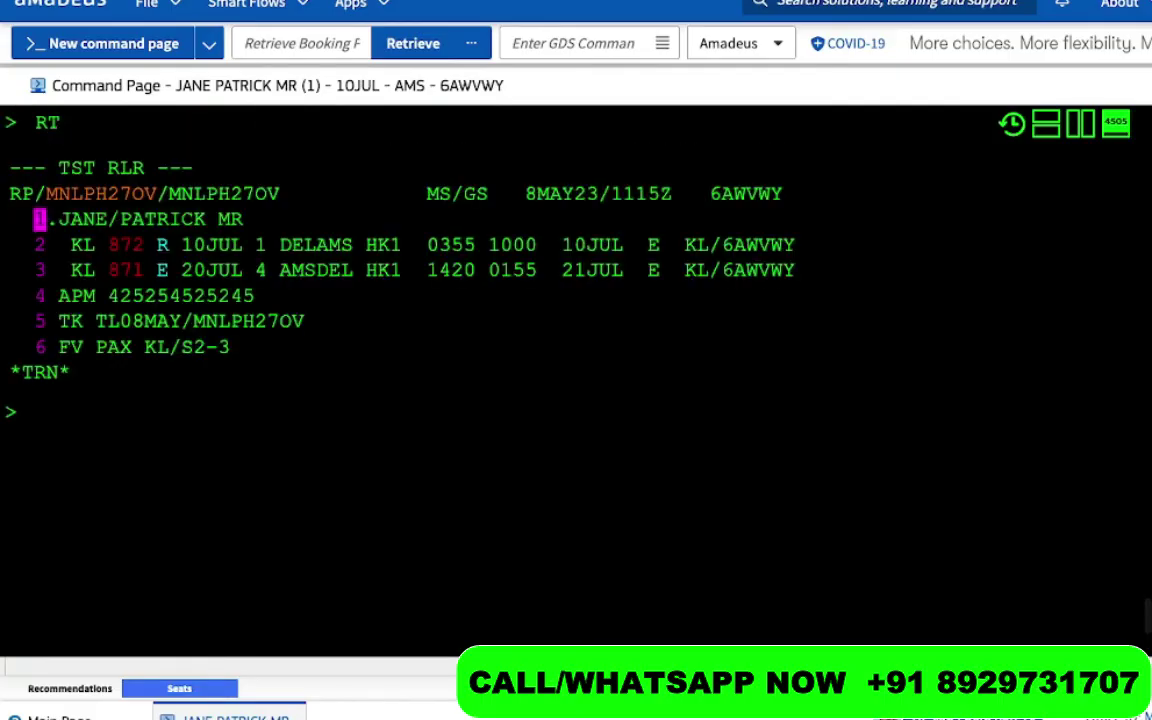
Add a zero commission FM0 and an FP CASH payment element.
text(FM)
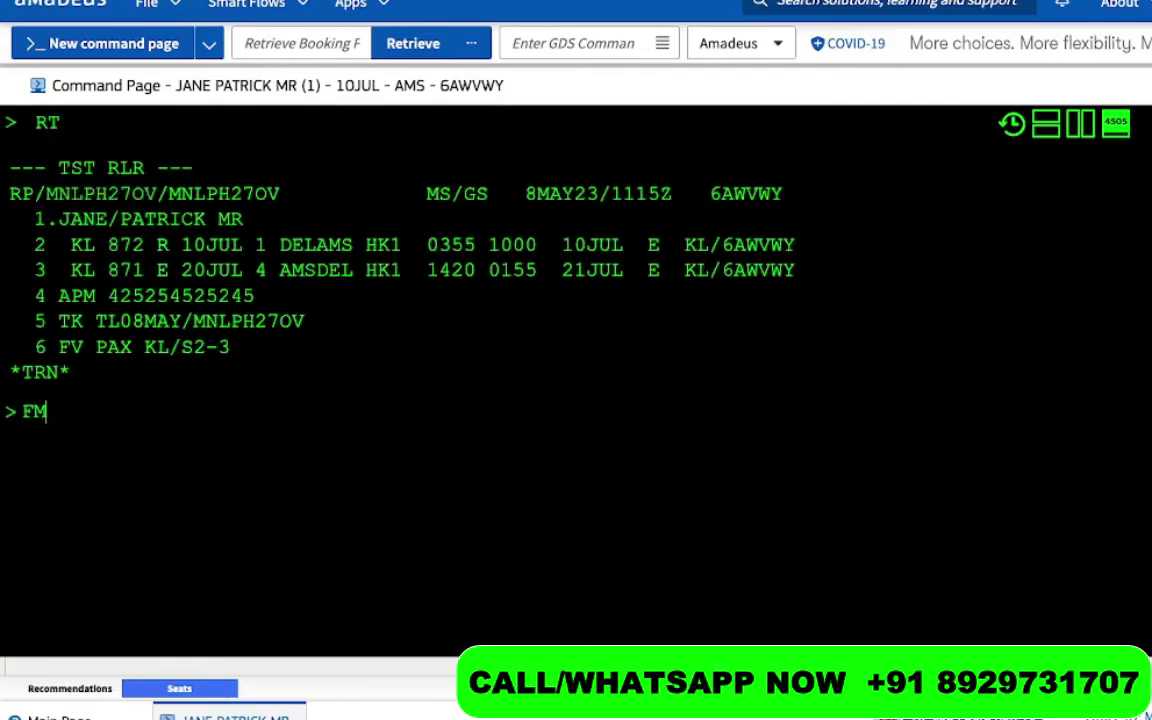
text(0)
key(Return)
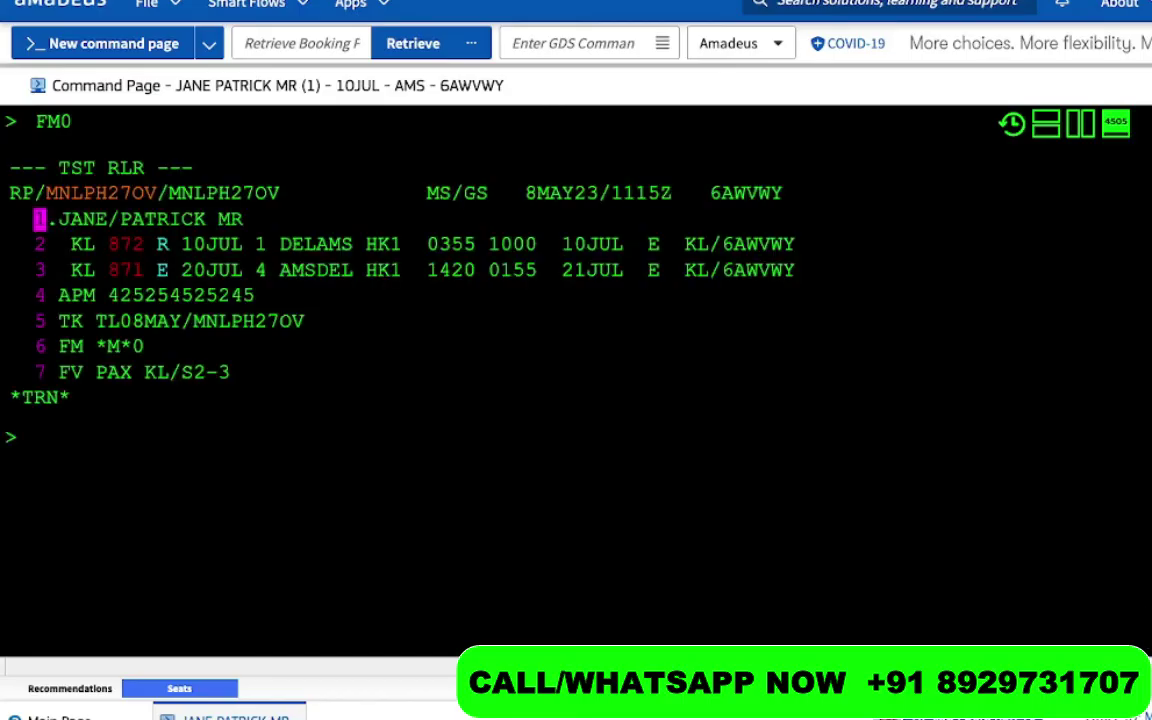
text(FPCASH)
key(Return)
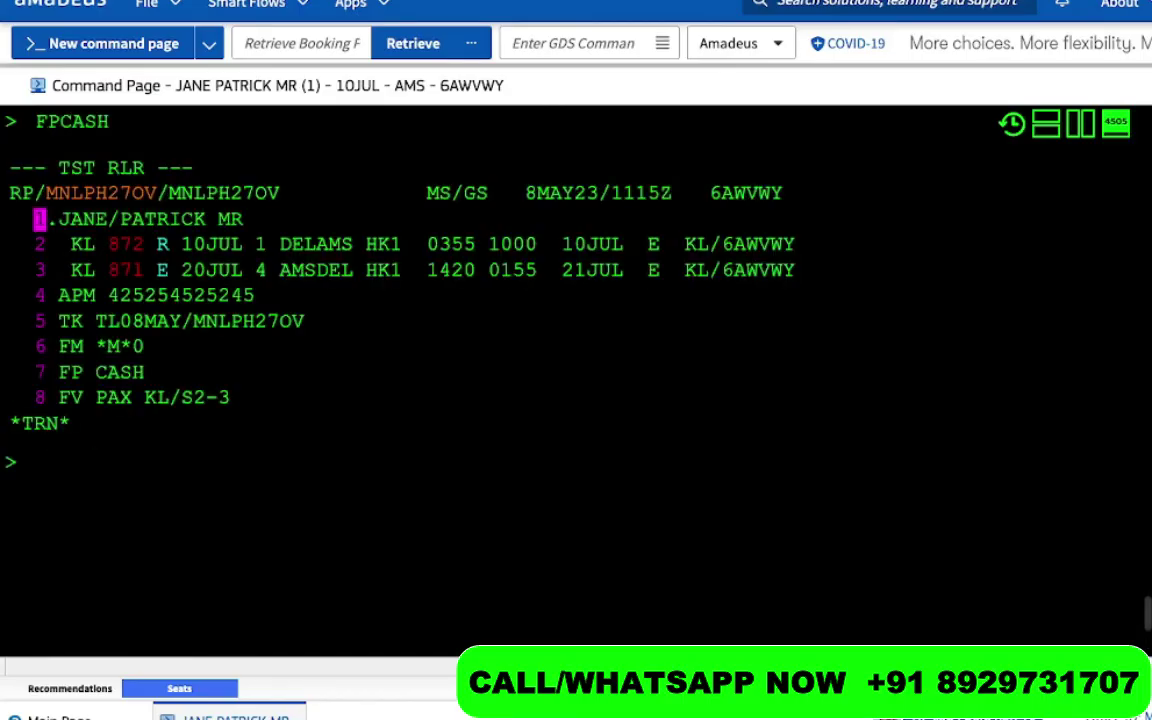
Add received-from G, save with ER twice past the warning, and redisplay with IR.
text(RFG)
key(Return)
text(ER)
key(Return)
text(ER)
key(Return)
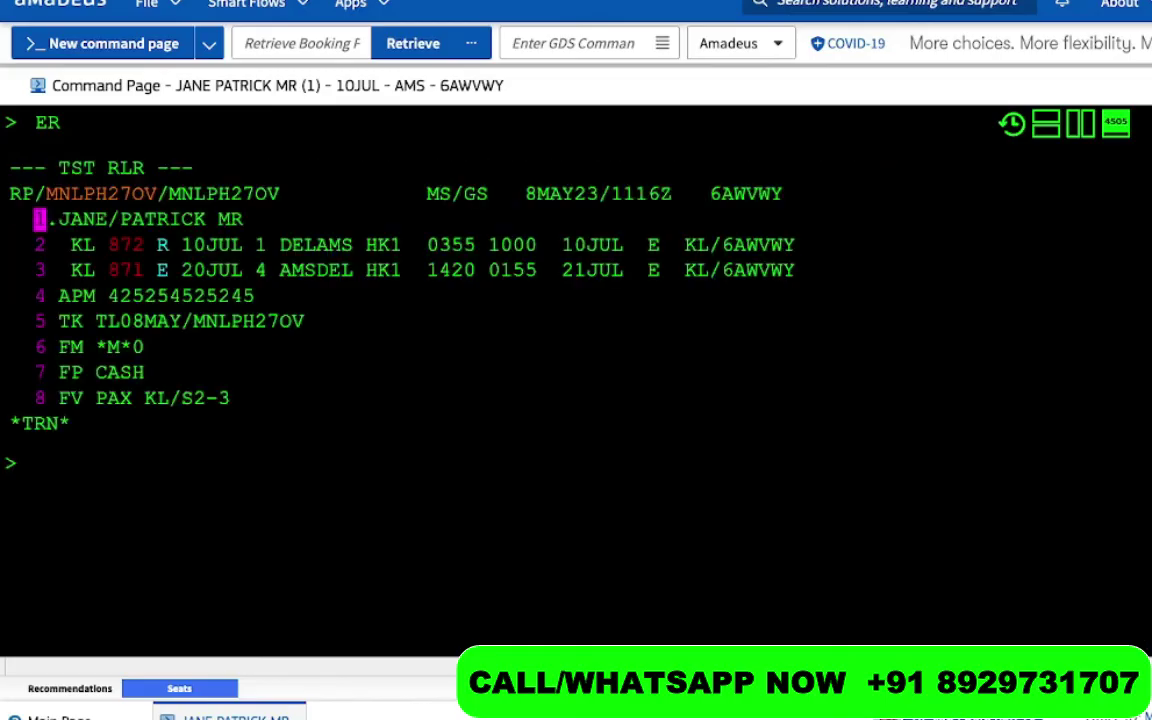
text(IR)
key(Return)
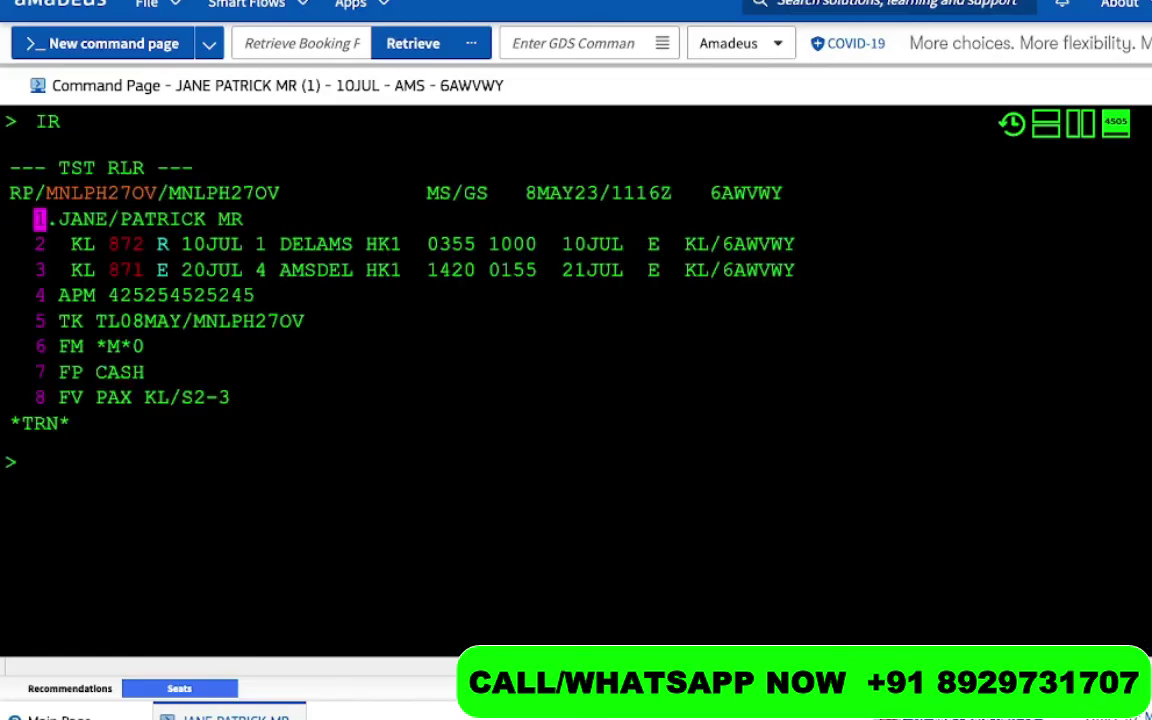
Issue the electronic ticket with TTP, getting OK ETICKET and a no-printers warning.
text(TTP/RT)
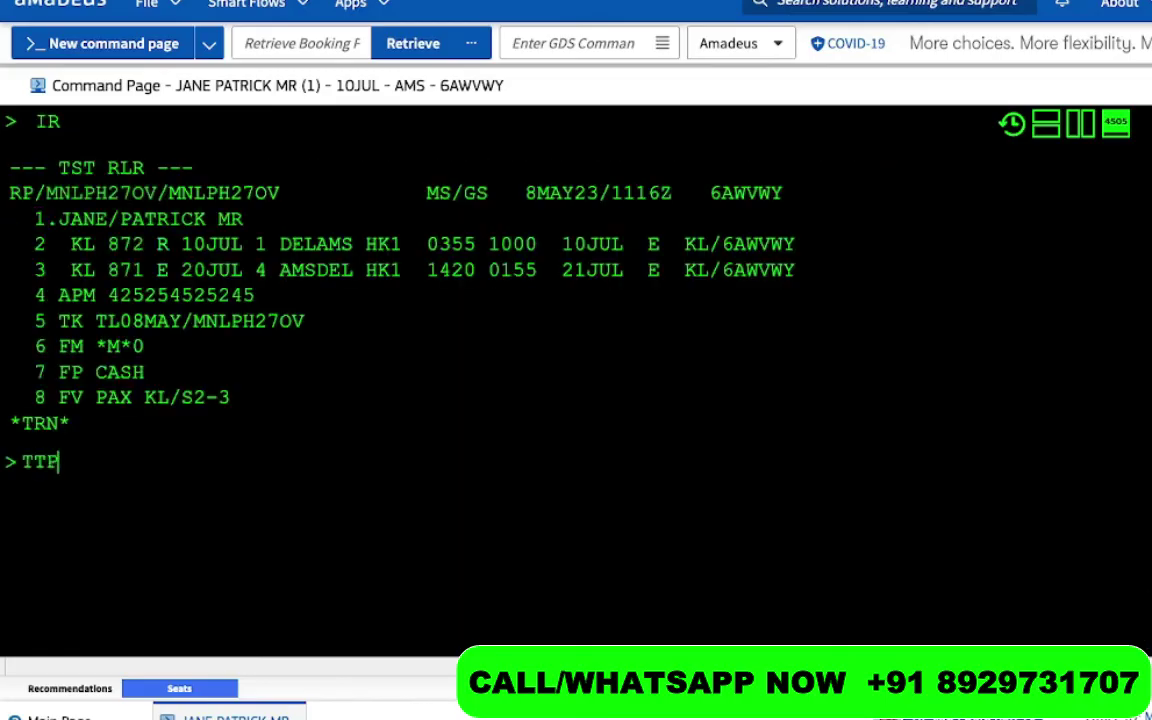
key(BackSpace)
key(BackSpace)
key(BackSpace)
key(Return)
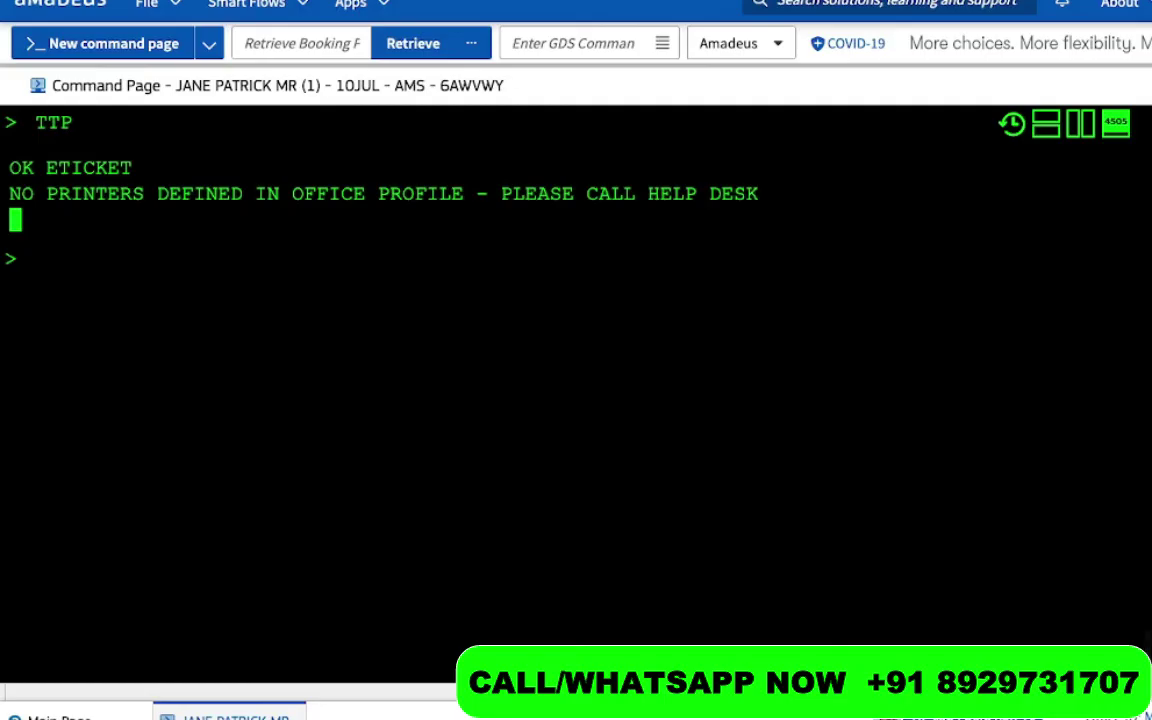
Try redisplaying the booking with RT, then retrieve it by its record locator.
text(RT)
key(Return)
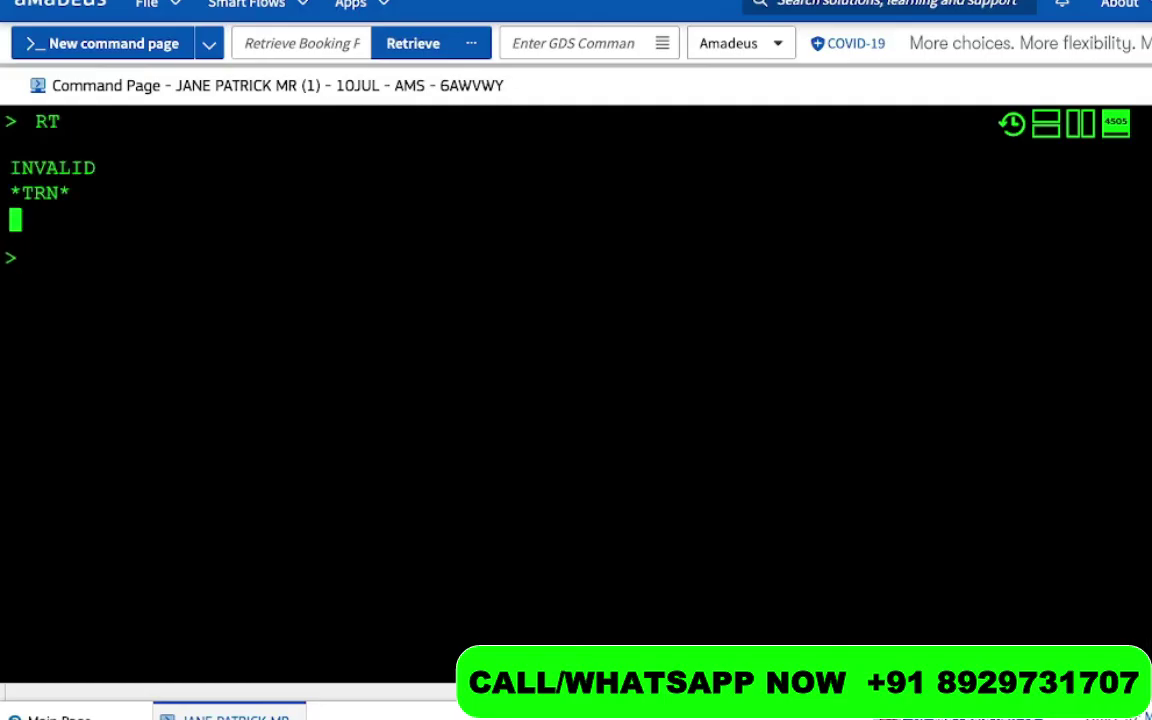
scroll(434, 648, up, 10)
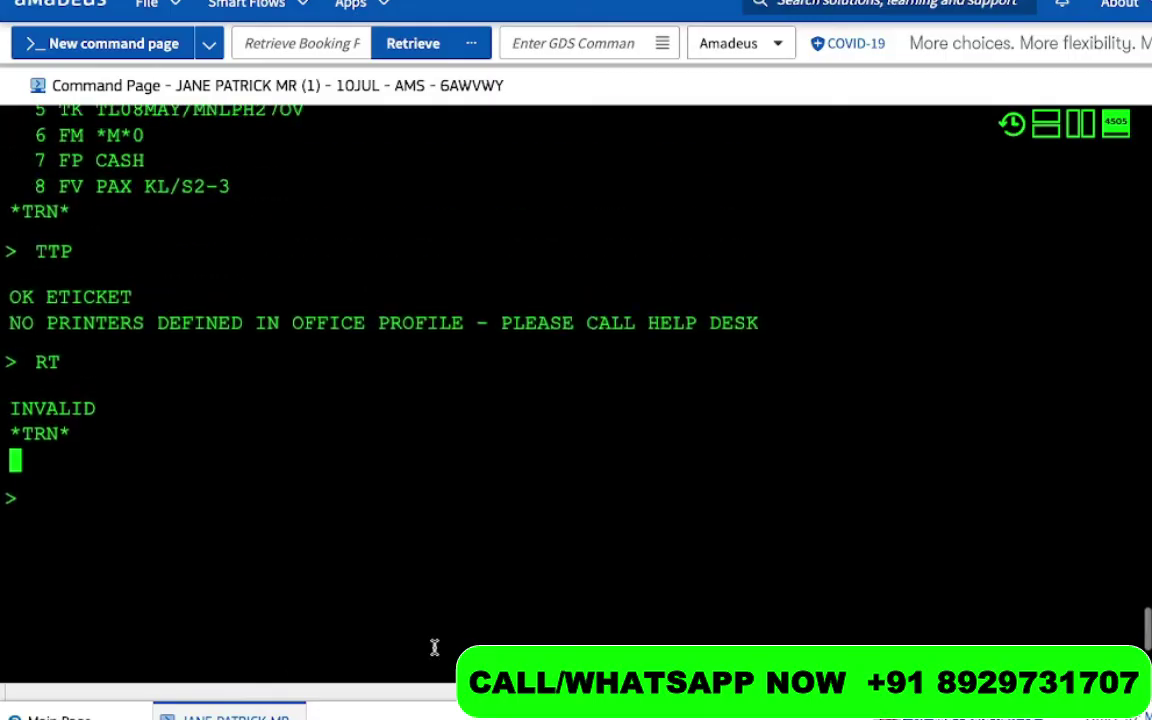
scroll(402, 450, down, 2)
text(RT)
scroll(696, 187, up, 1)
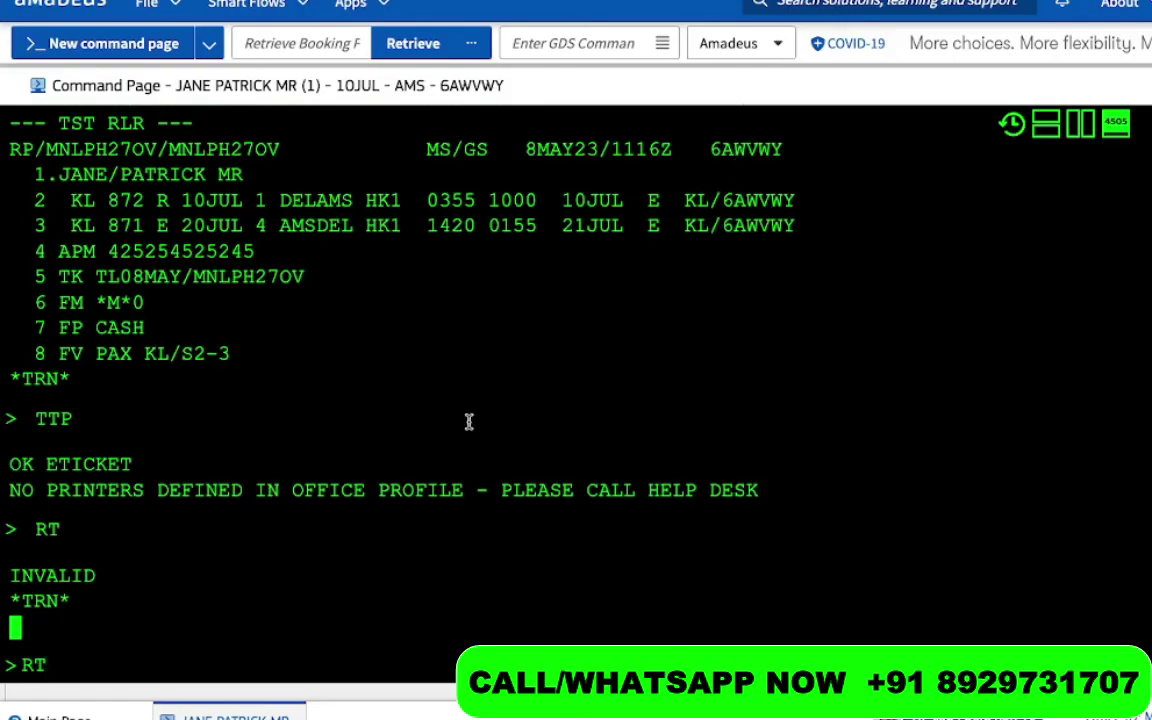
scroll(288, 573, down, 1)
scroll(710, 363, up, 2)
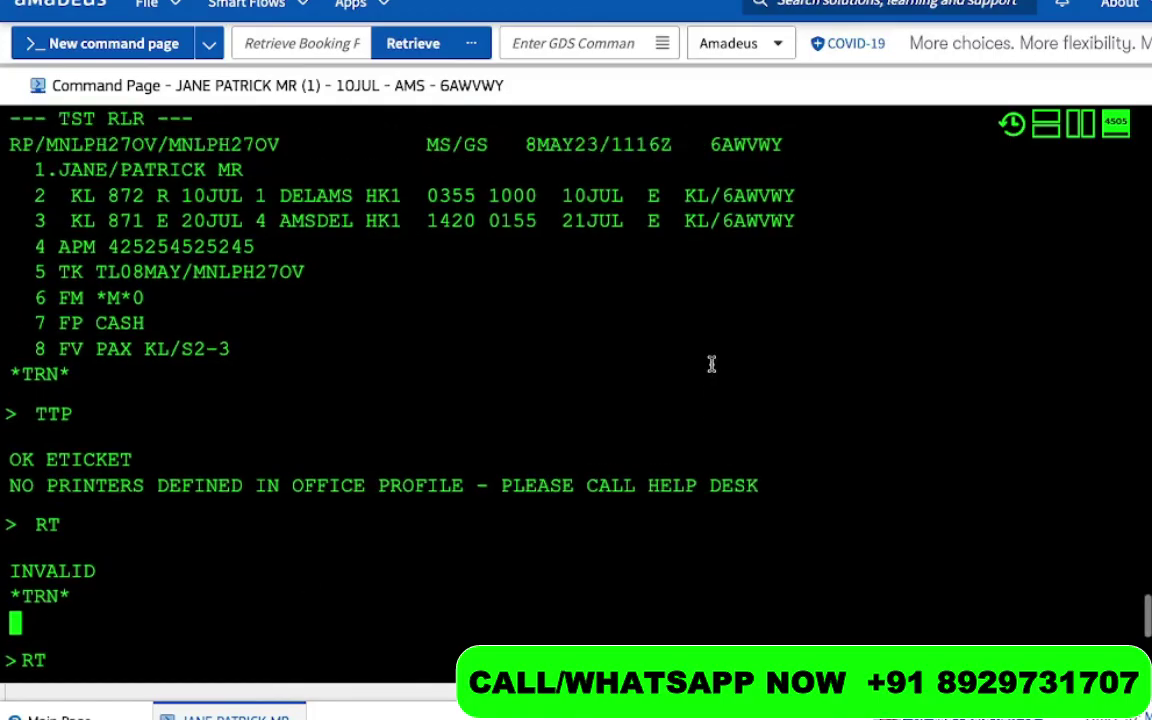
key(Return)
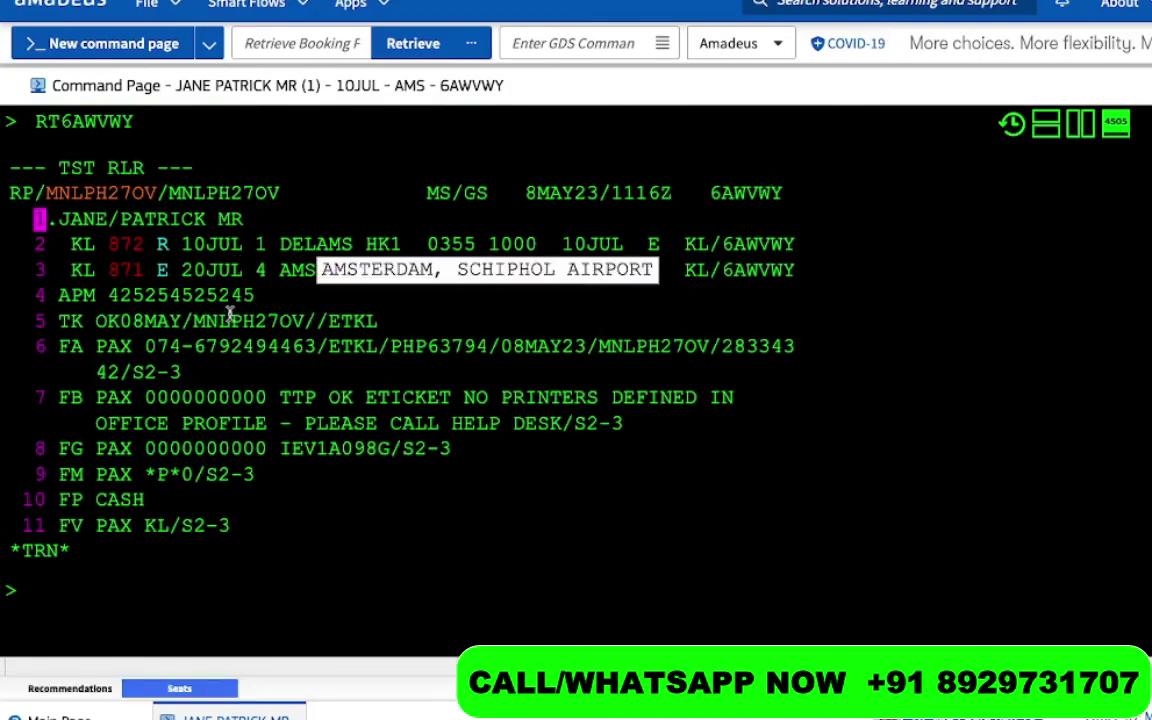
Highlight the FA line's ticket number, ETKL, fare, 08MAY23 date, PHP63794 office and segments 2-3.
drag(41, 347, 318, 346)
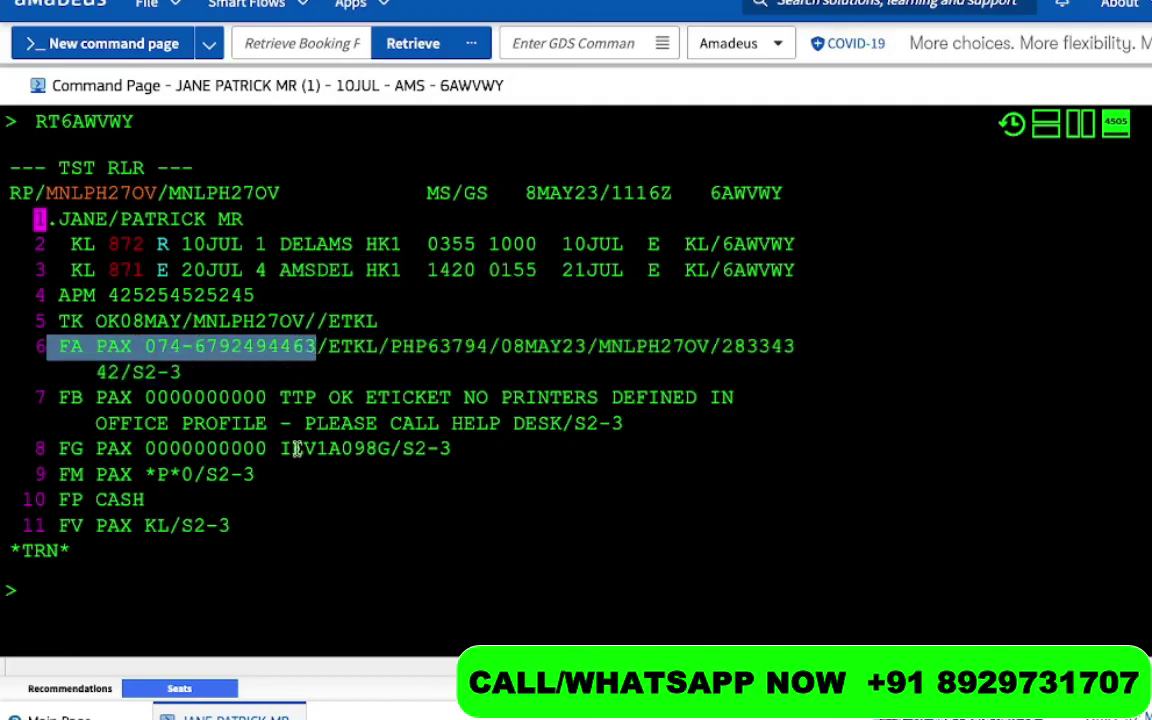
drag(377, 346, 328, 348)
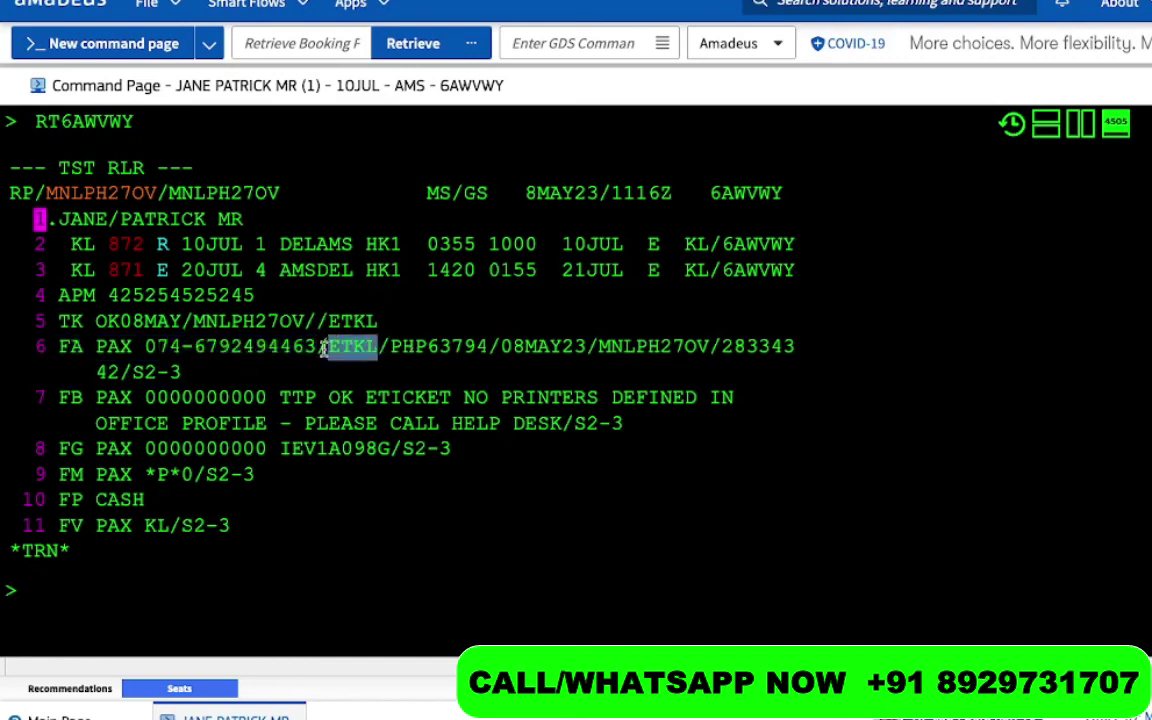
drag(488, 346, 404, 338)
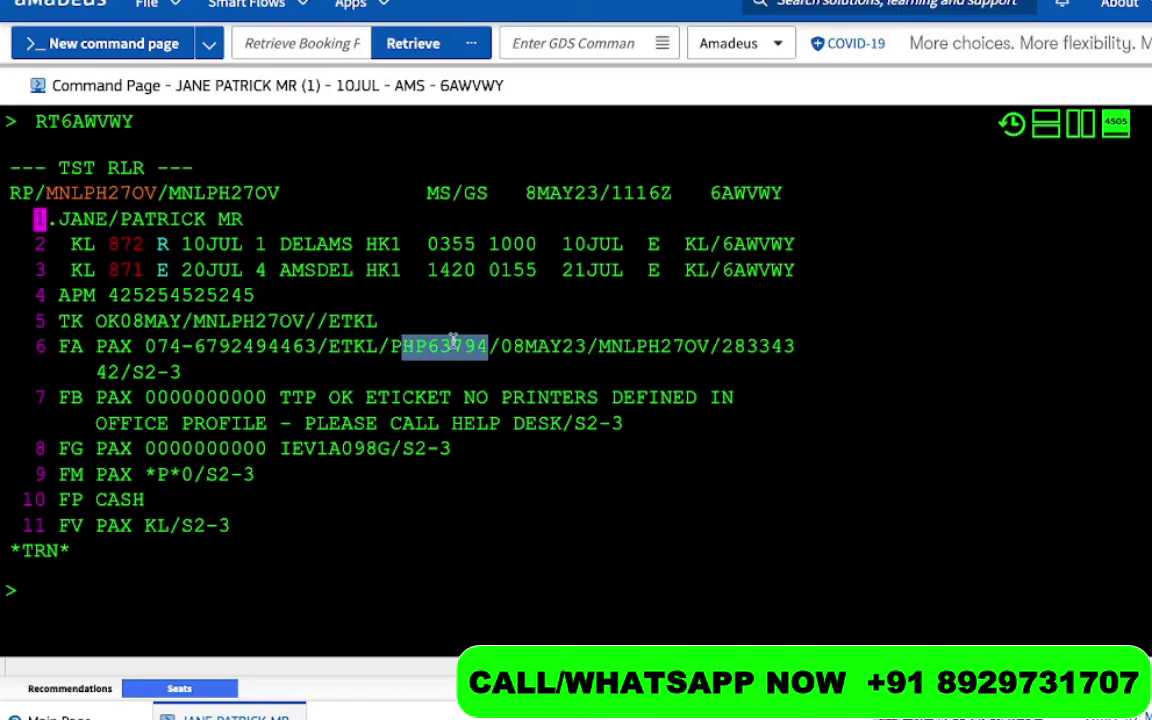
drag(589, 346, 502, 344)
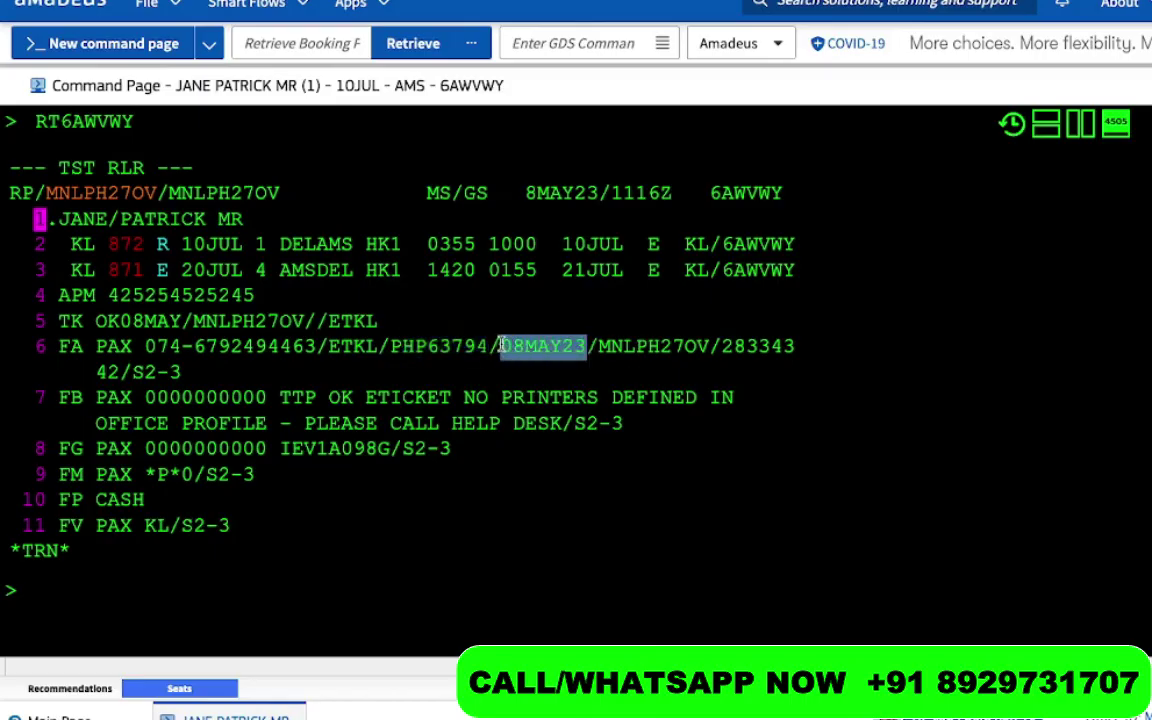
click(650, 346)
drag(650, 346, 624, 346)
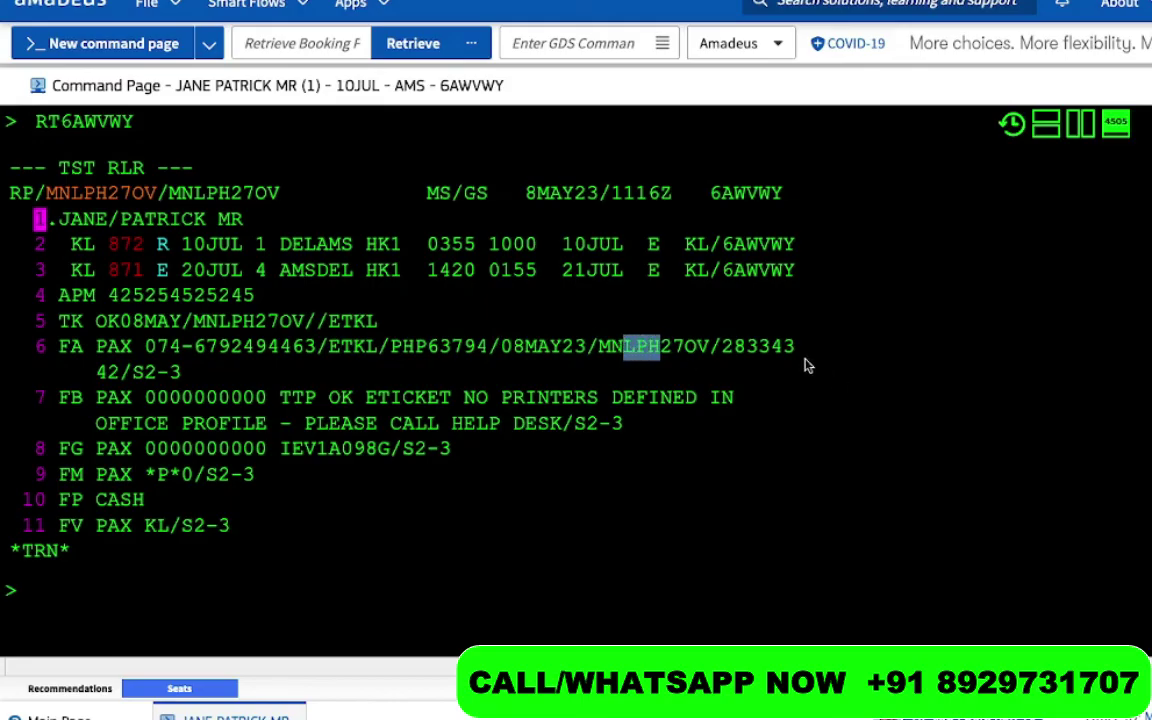
drag(183, 372, 132, 372)
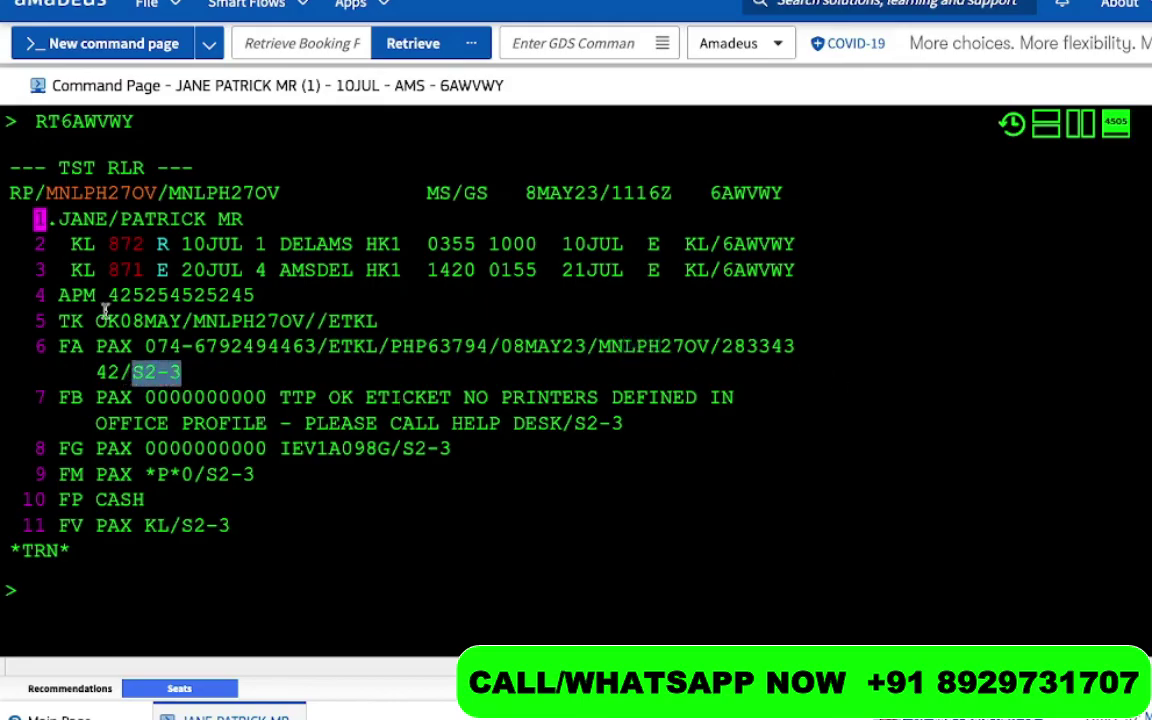
drag(24, 243, 95, 272)
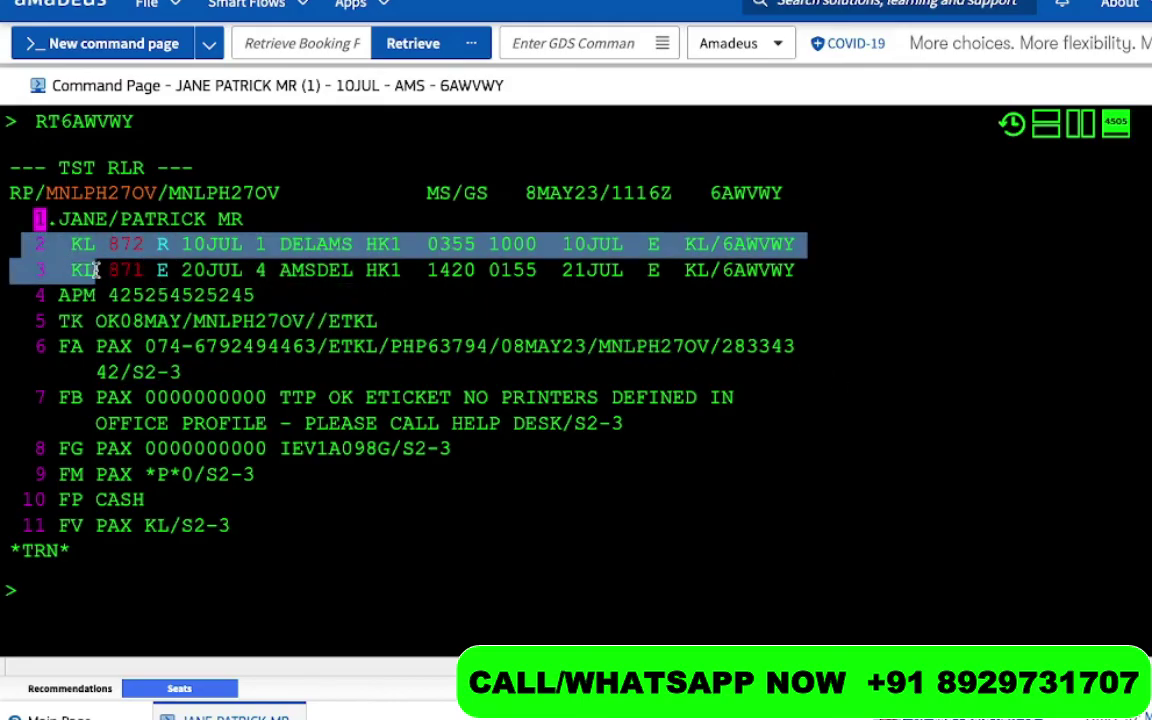